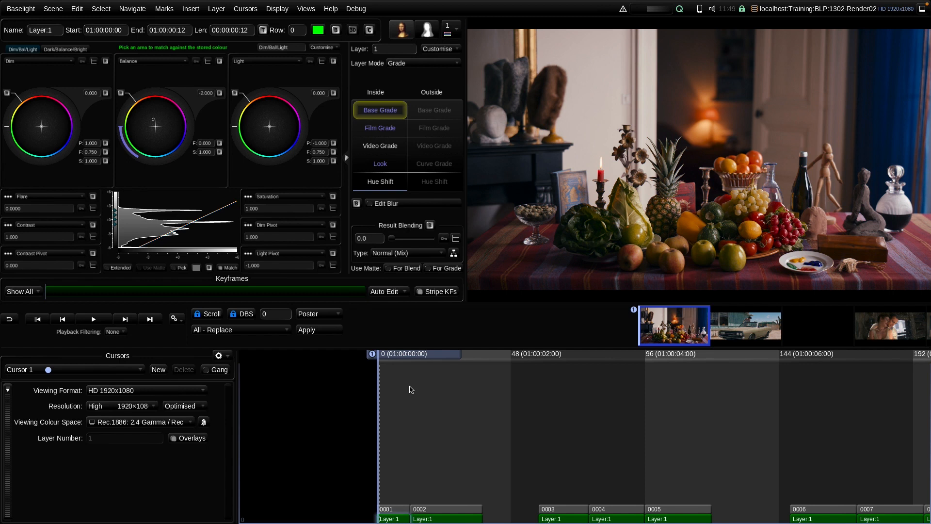
# Review the decode quality options beside the render resolution in the Render window, and close the window
pyautogui.hotkey('ctrl', 'r')
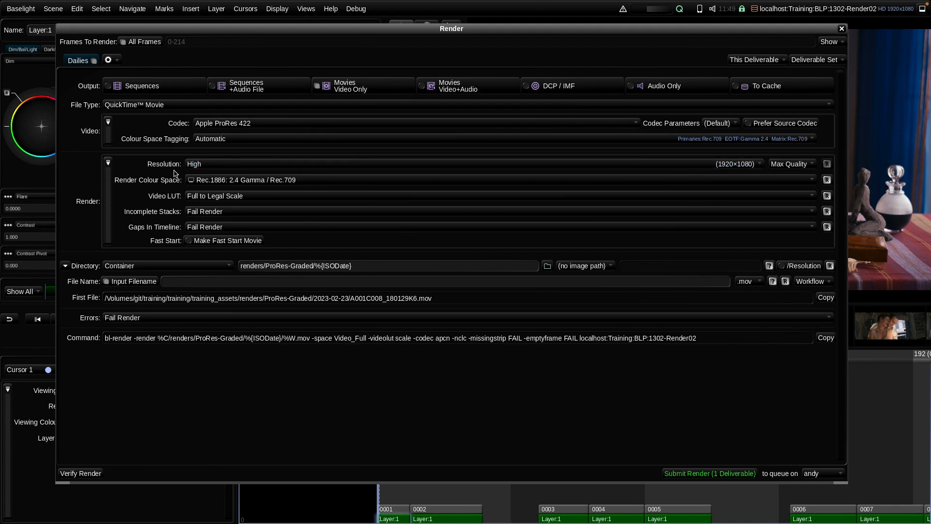
pyautogui.click(789, 163)
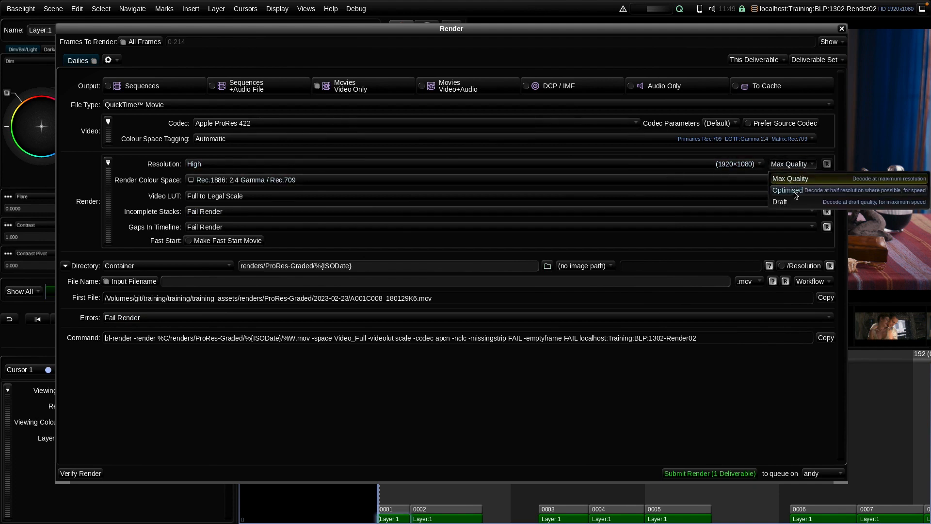
pyautogui.click(796, 165)
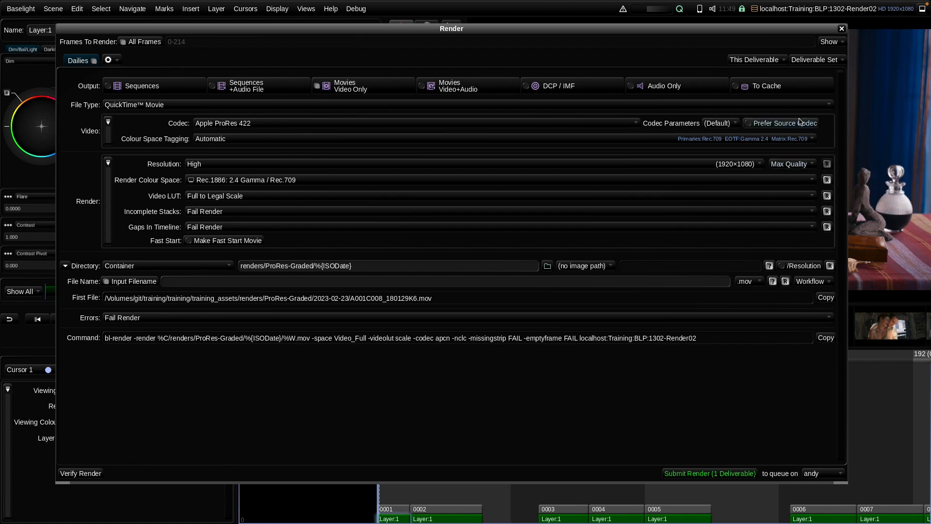
pyautogui.click(842, 30)
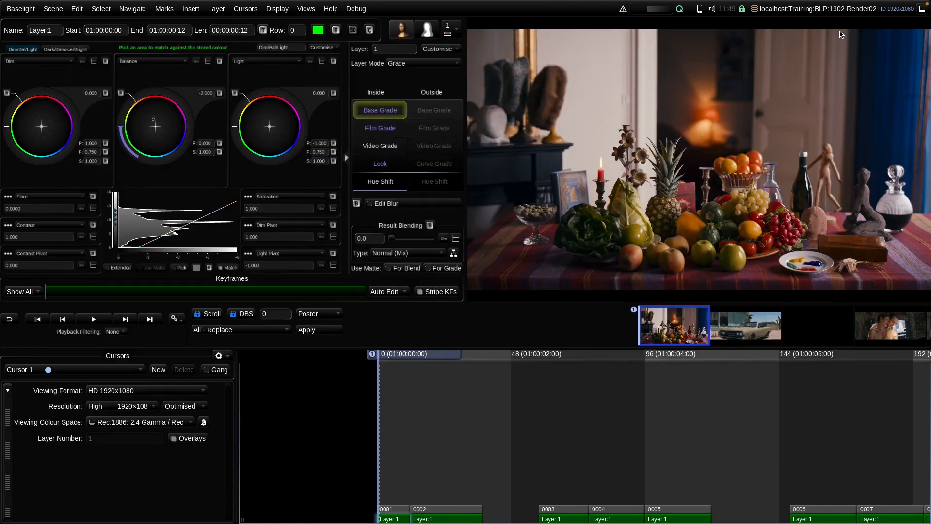
# Try Max Quality as the decode quality of Cursor 1 and return it to Optimised
pyautogui.click(189, 408)
pyautogui.click(189, 409)
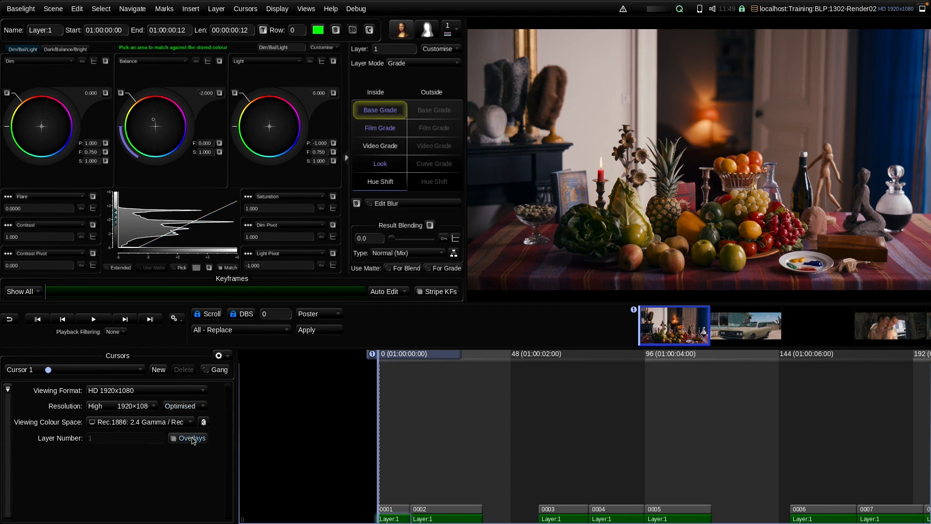
pyautogui.click(187, 409)
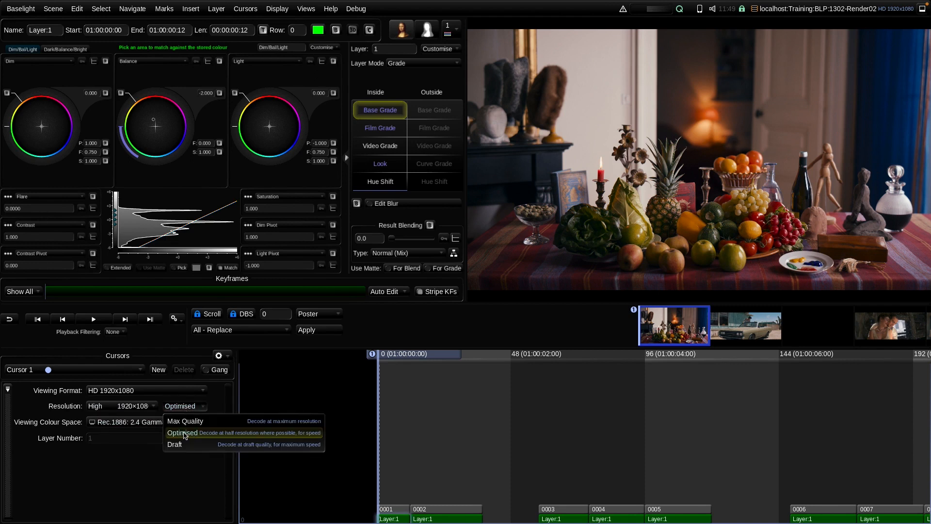
pyautogui.click(185, 422)
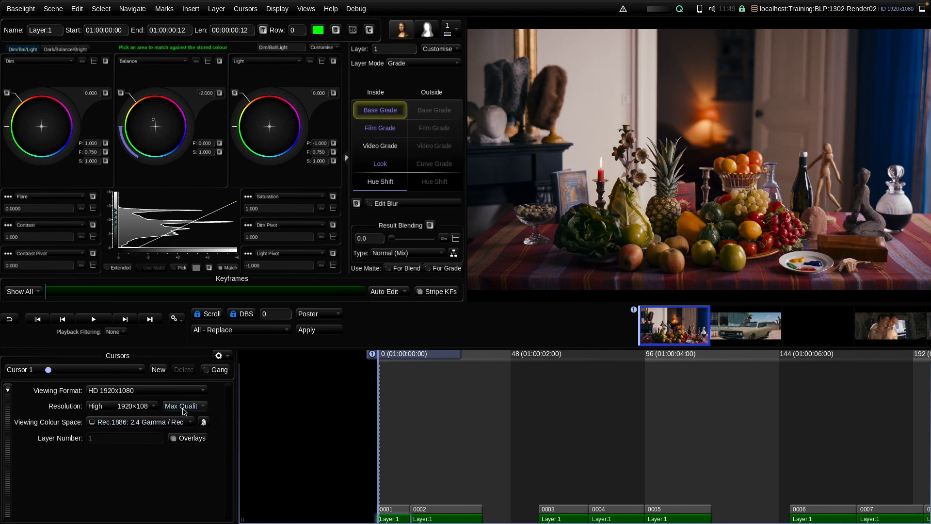
pyautogui.click(186, 409)
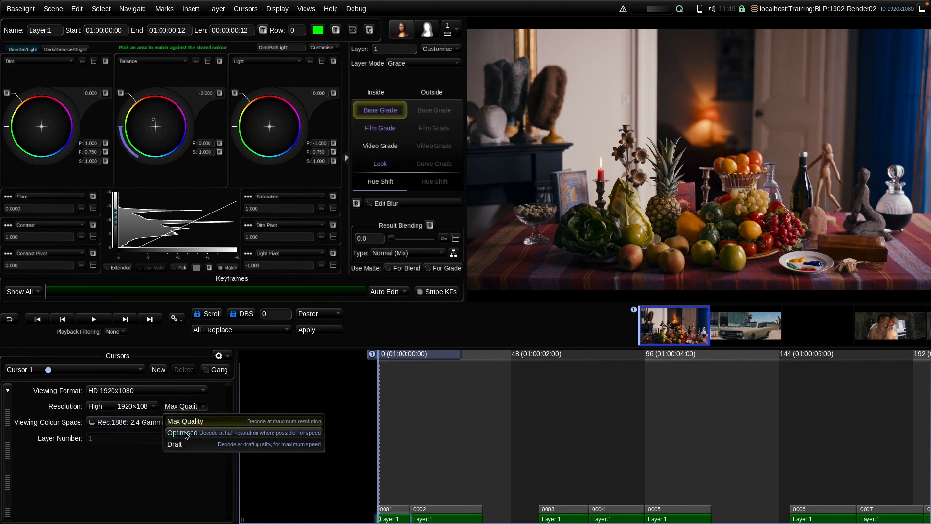
pyautogui.click(185, 434)
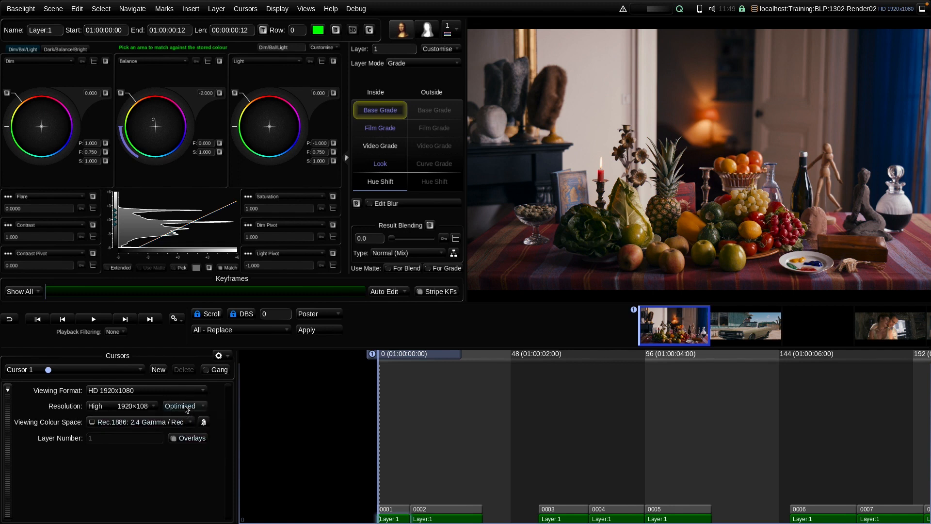
# Select shot 0001's source sequence and review the decode quality options offered for Cursor 1
pyautogui.click(391, 510)
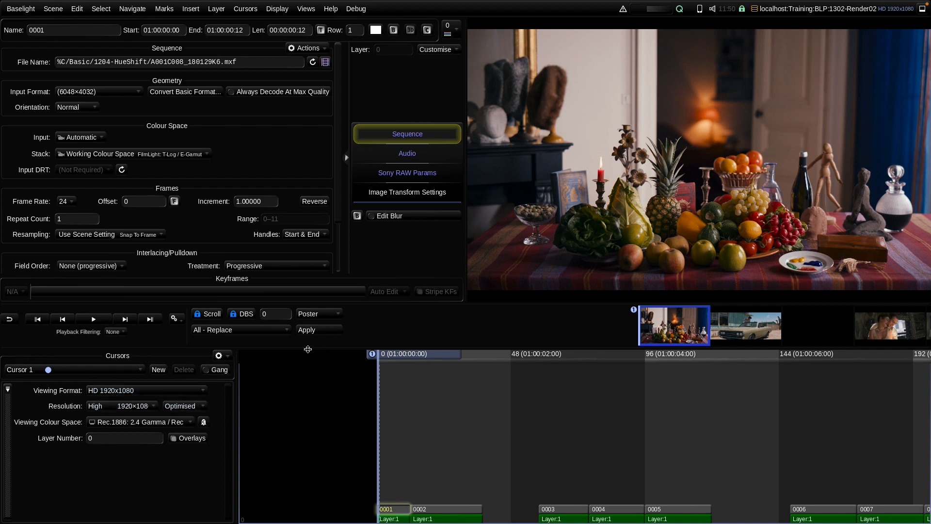
pyautogui.click(192, 411)
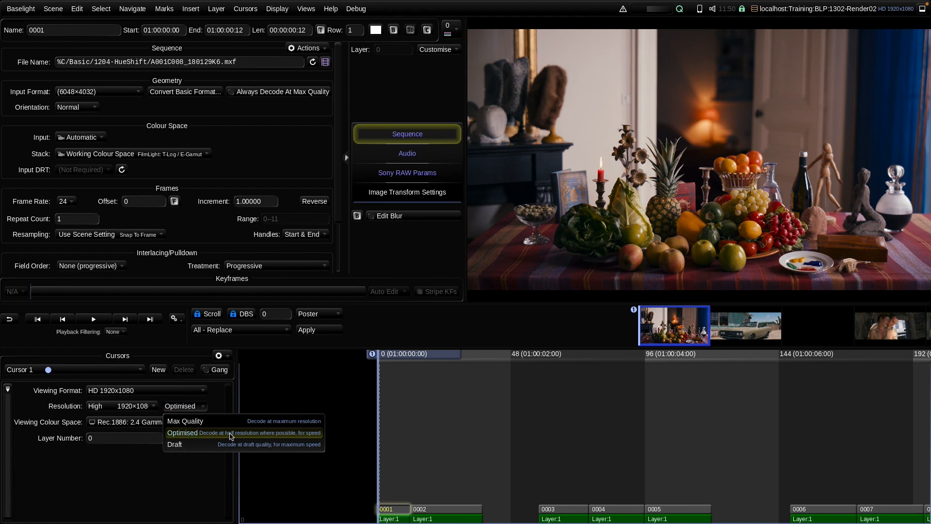
pyautogui.click(187, 407)
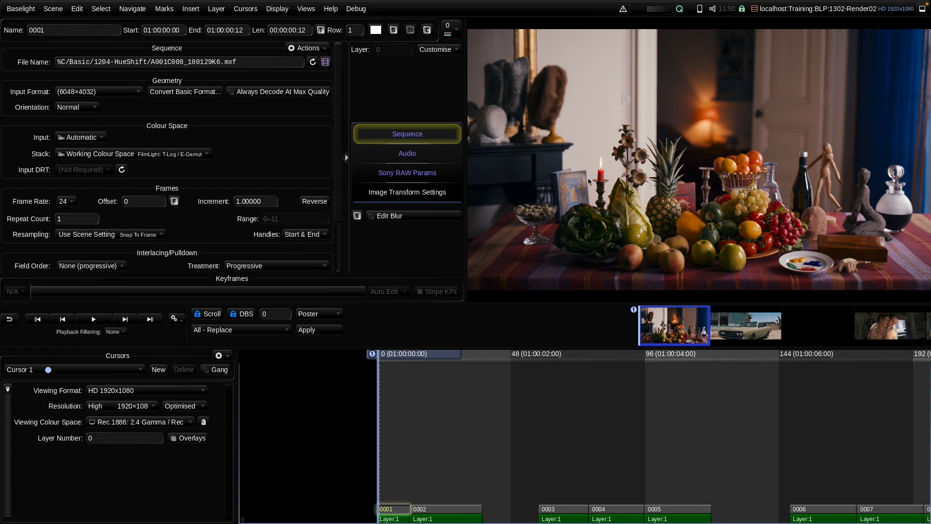
# Compare Optimised and Max Quality decoding on a close-up of the candlestick at HD, ending on Max Quality with the full frame shown
pyautogui.scroll(8, 685, 161)
pyautogui.moveTo(685, 161); pyautogui.dragTo(921, 117)
pyautogui.scroll(5, 543, 223)
pyautogui.moveTo(543, 222); pyautogui.dragTo(641, 182)
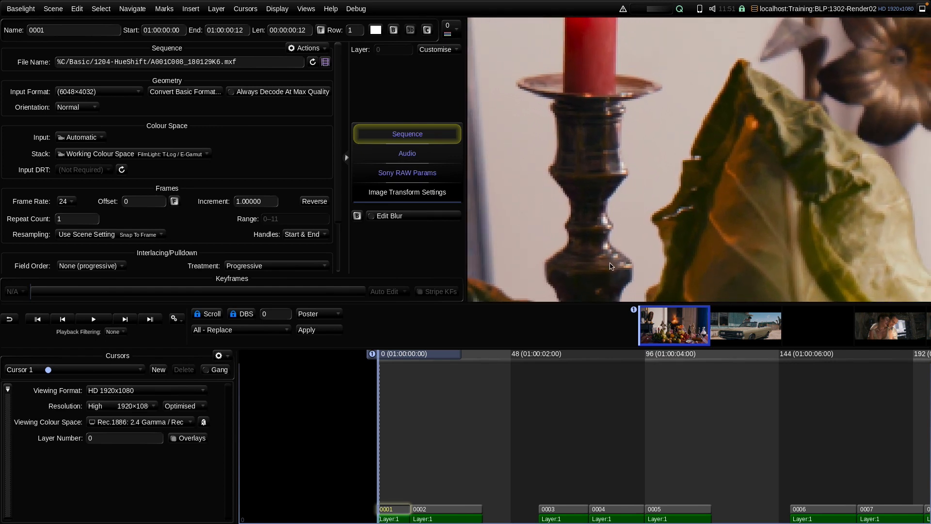
pyautogui.click(180, 406)
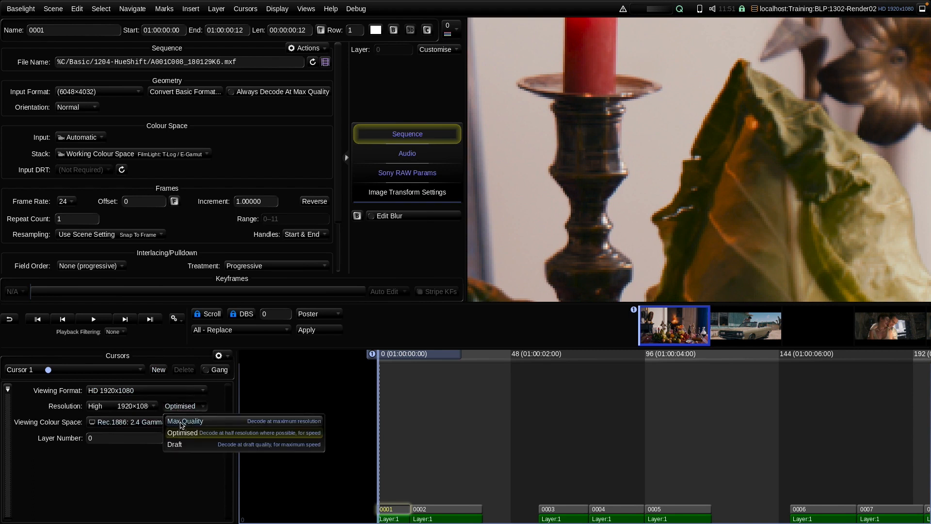
pyautogui.click(183, 422)
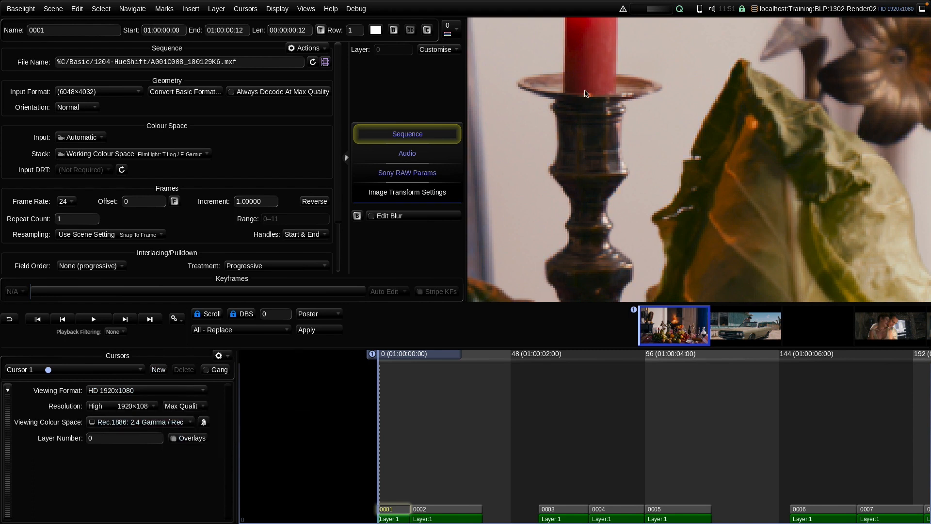
pyautogui.click(181, 406)
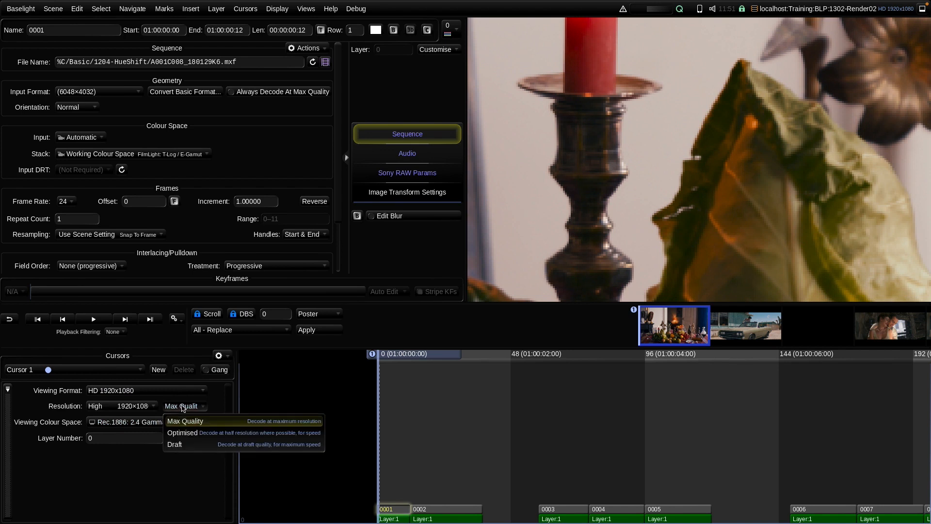
pyautogui.click(184, 432)
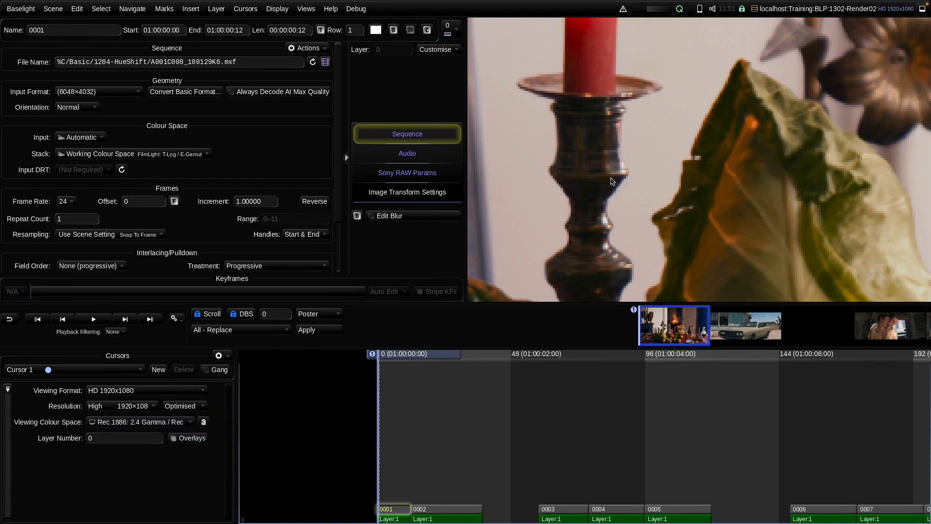
pyautogui.click(182, 407)
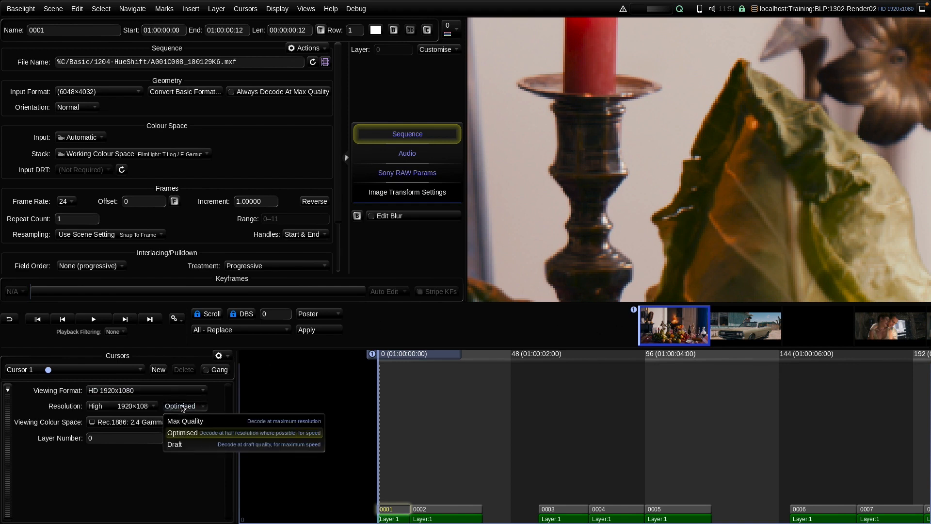
pyautogui.click(185, 422)
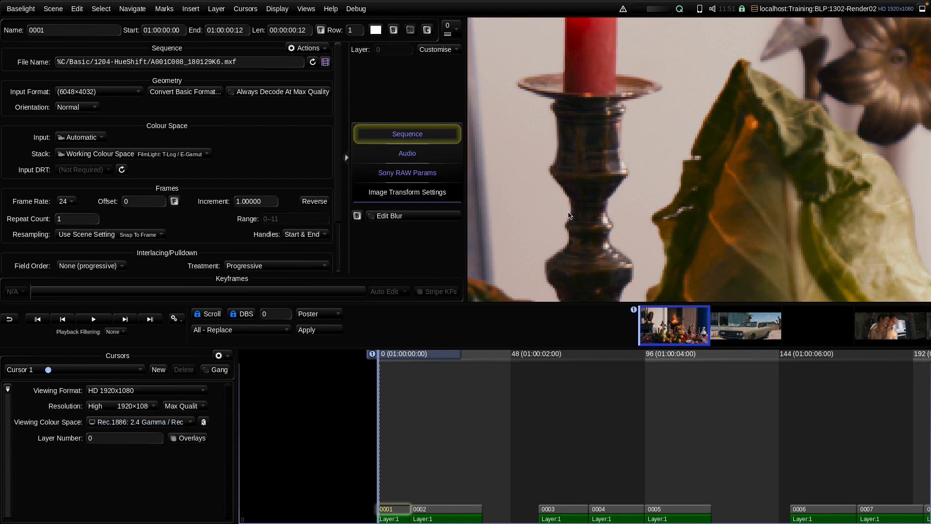
pyautogui.press('Home')
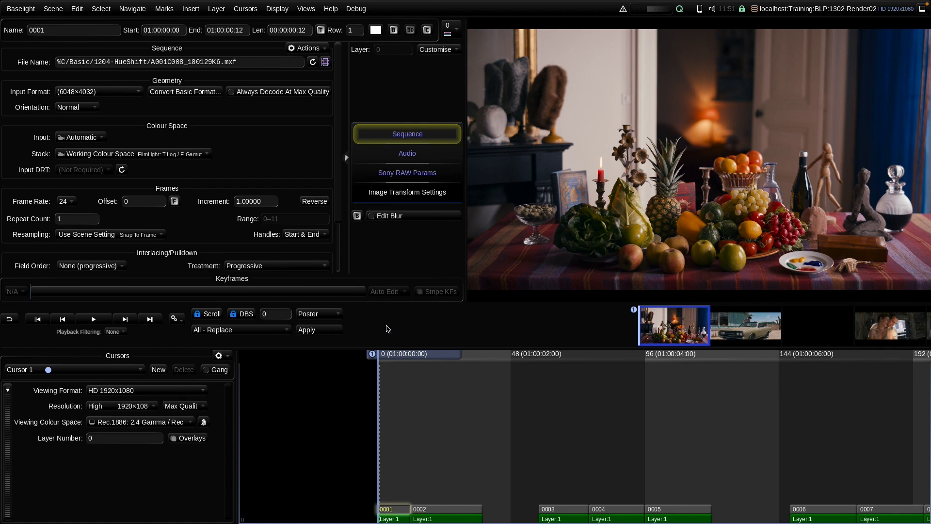
# Set the cursor's viewing format to UltraHD 3840x2160 for inspecting the candlestick detail
pyautogui.click(146, 390)
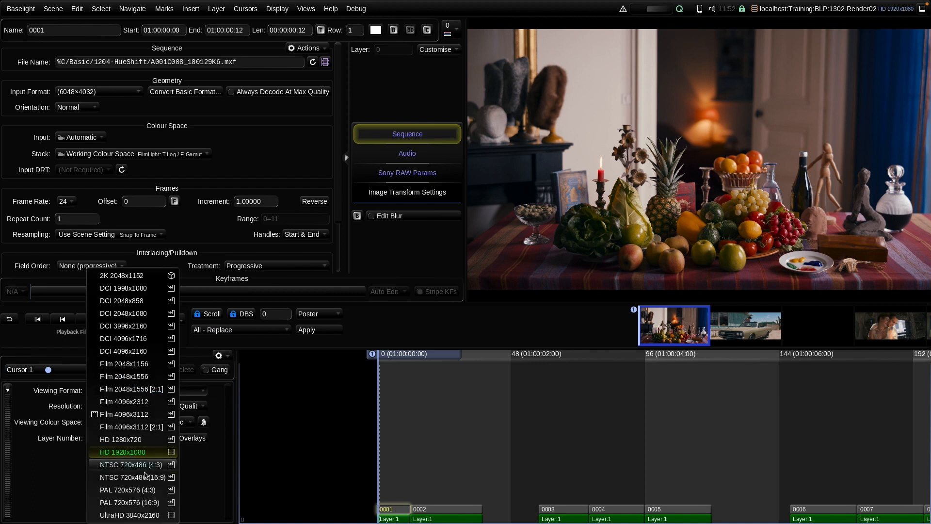
pyautogui.click(141, 517)
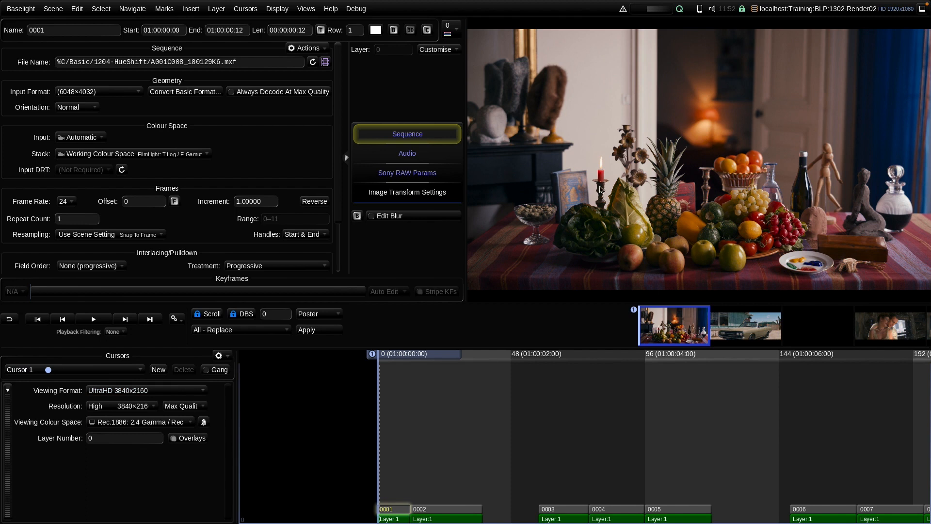
pyautogui.scroll(5, 608, 178)
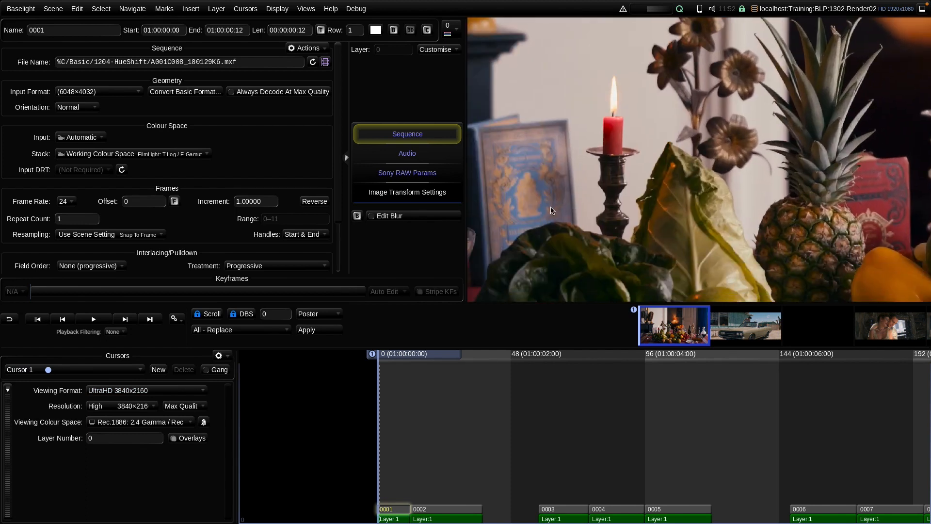
pyautogui.scroll(6, 552, 209)
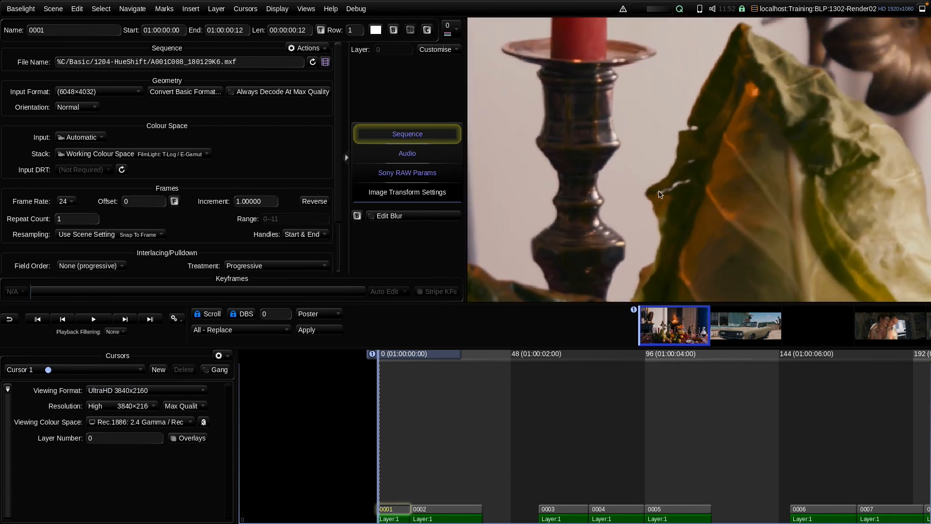
# Compare Optimised and Max Quality decoding of the candlestick close-up in UltraHD, leaving the cursor on Optimised
pyautogui.click(183, 410)
pyautogui.click(183, 432)
pyautogui.click(184, 406)
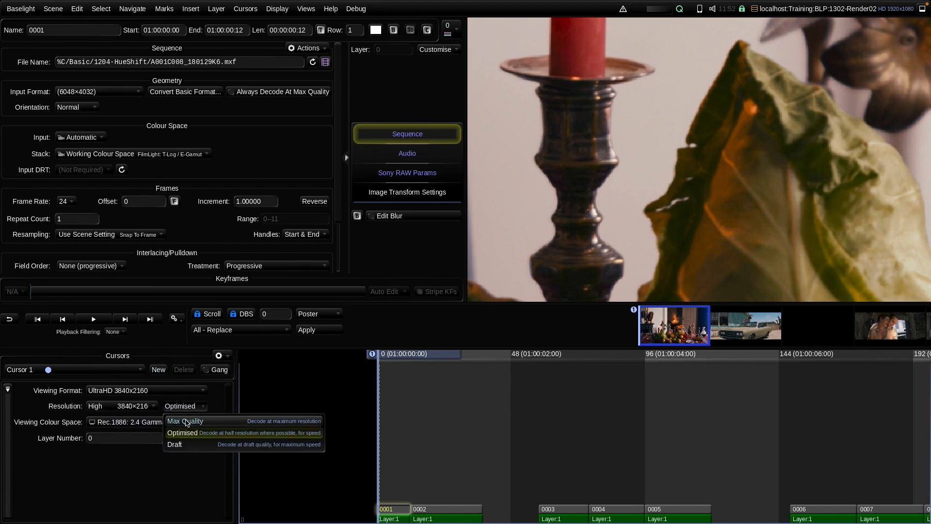
pyautogui.click(187, 422)
pyautogui.click(183, 409)
pyautogui.click(186, 431)
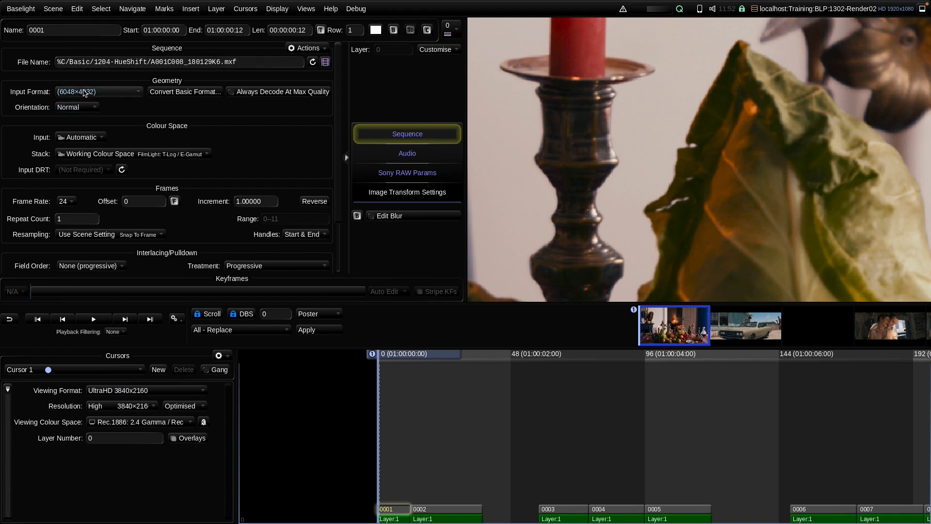
# Recheck the candlestick at Max Quality, review the other decode options and restore Optimised
pyautogui.click(184, 405)
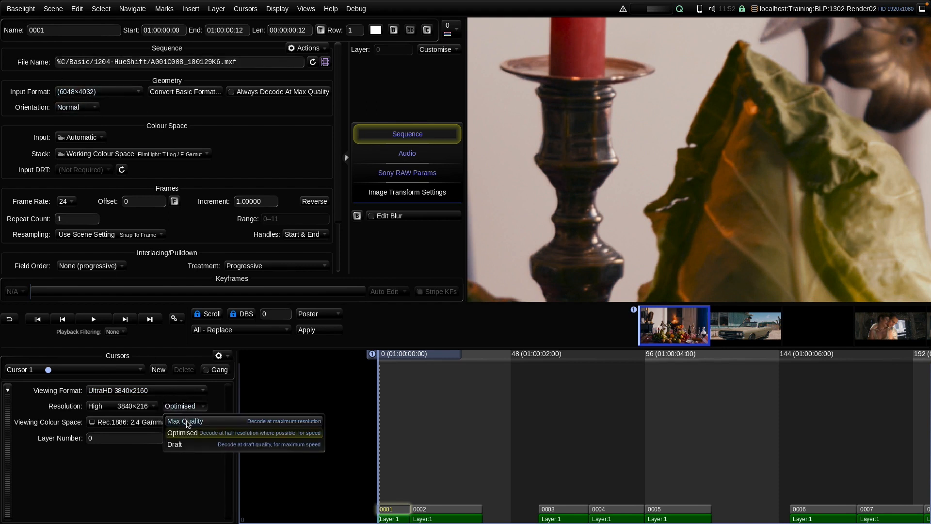
pyautogui.click(189, 423)
pyautogui.click(183, 407)
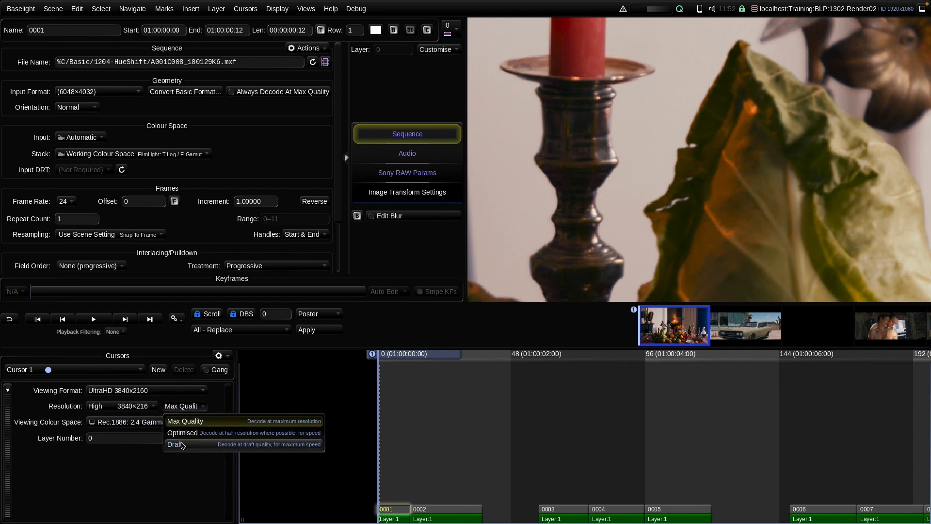
pyautogui.click(185, 407)
pyautogui.click(188, 408)
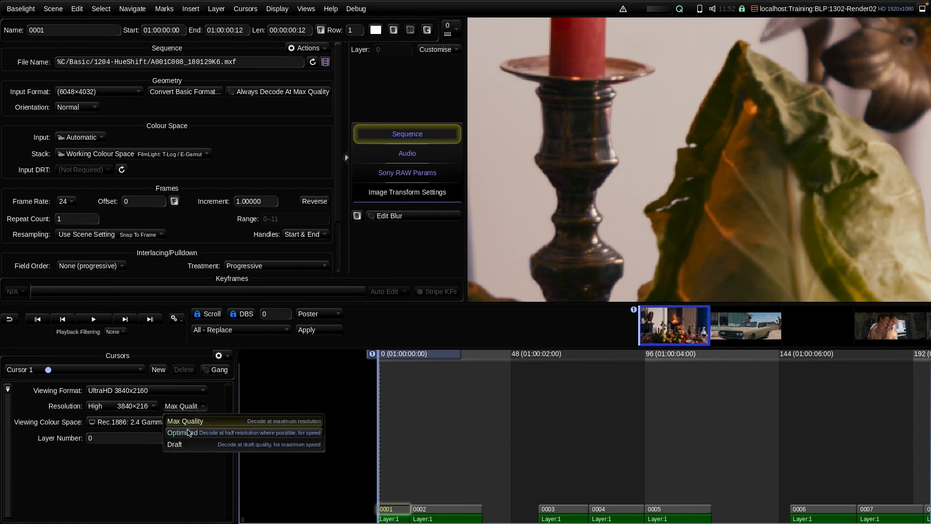
pyautogui.click(190, 434)
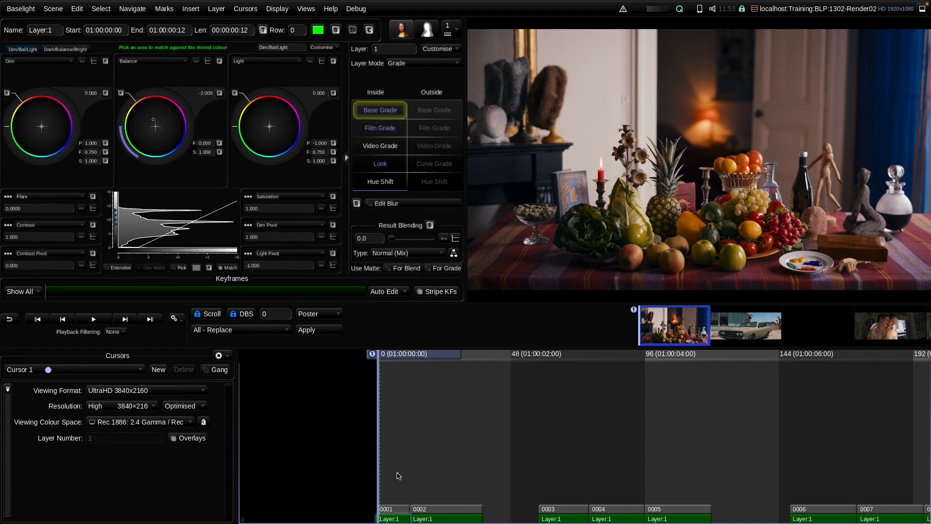
# Check the source file types of shots 0001 and 0002, viewing the end of shot 0002's file name
pyautogui.click(396, 511)
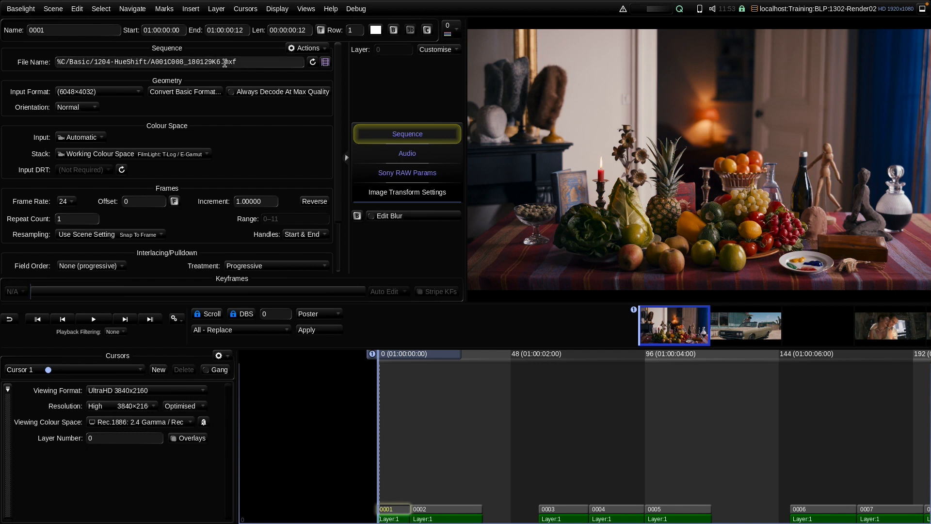
pyautogui.click(411, 366)
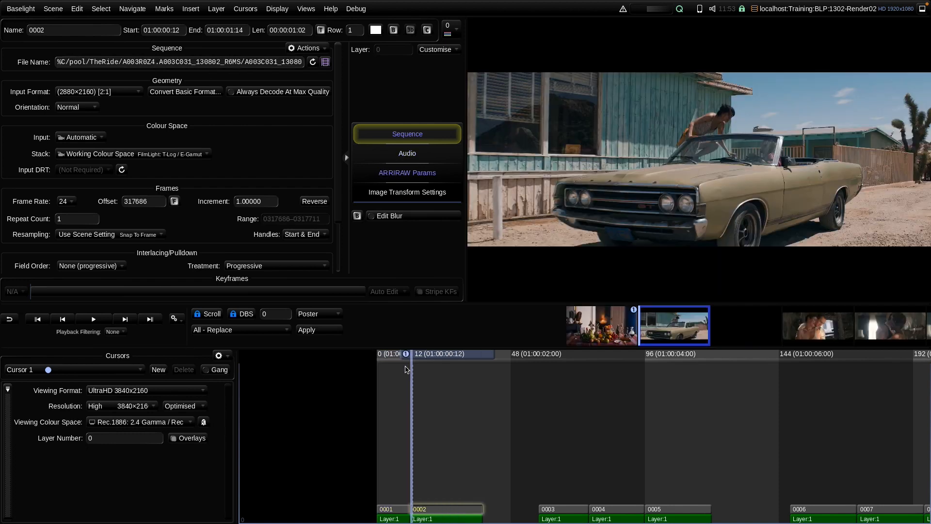
pyautogui.moveTo(286, 62); pyautogui.dragTo(349, 65)
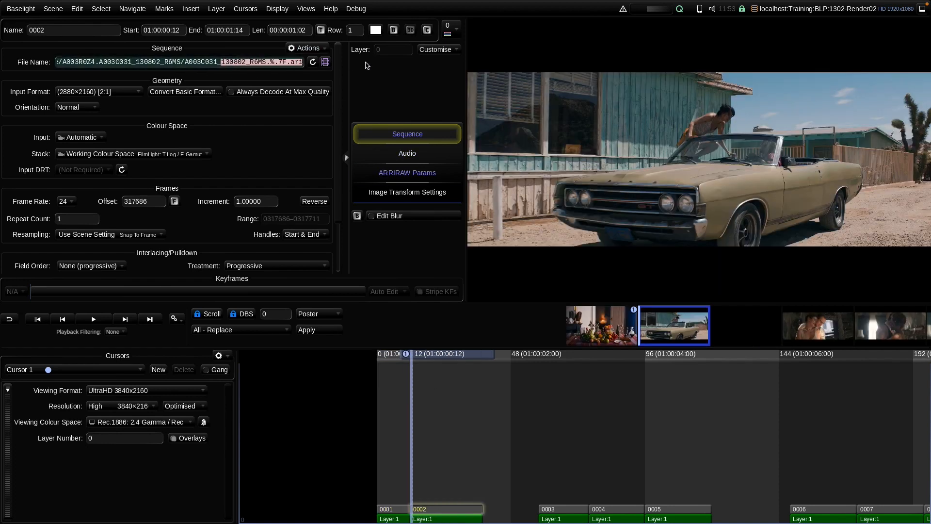
pyautogui.click(297, 62)
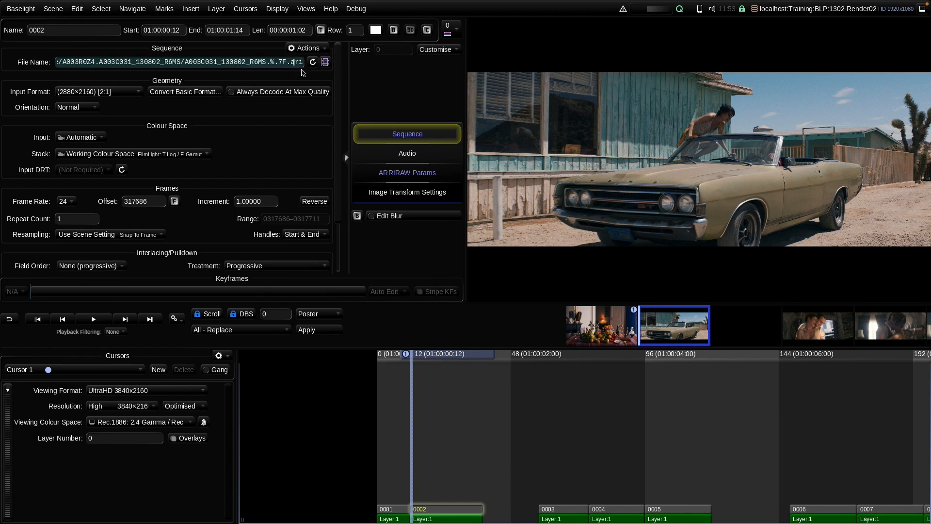
pyautogui.click(301, 72)
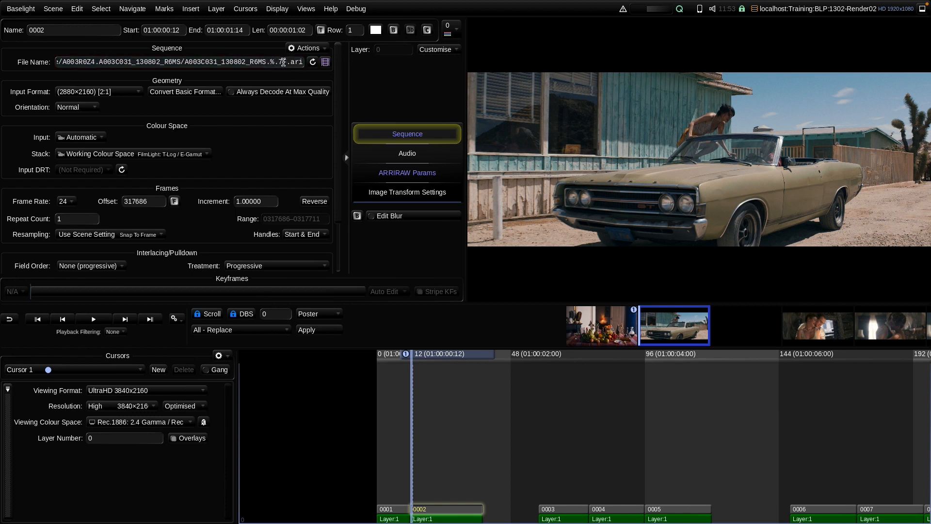
# Select shots 0001 and 0002 and restrict the Dailies render to the frames of the selected shots, 0-37
pyautogui.click(445, 493)
pyautogui.moveTo(461, 485); pyautogui.dragTo(388, 522)
pyautogui.moveTo(395, 520)
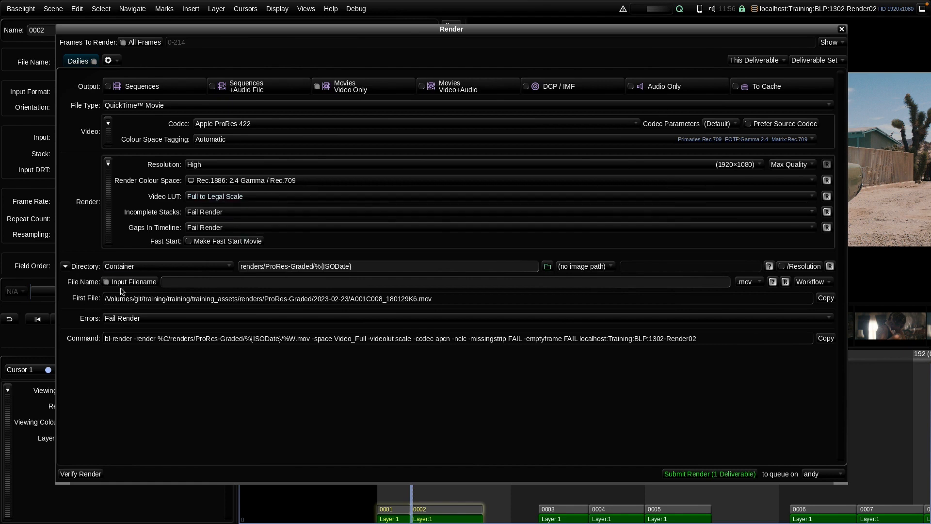
pyautogui.click(140, 43)
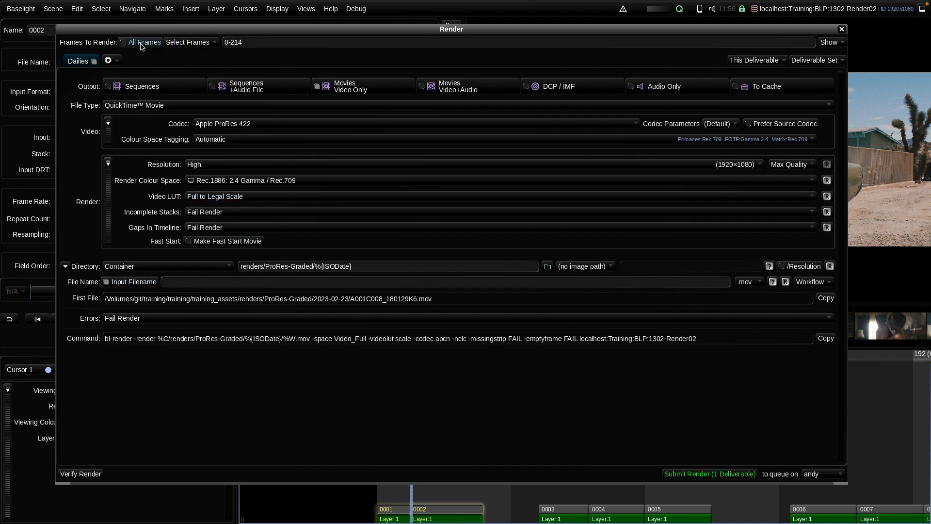
pyautogui.click(184, 43)
pyautogui.click(198, 71)
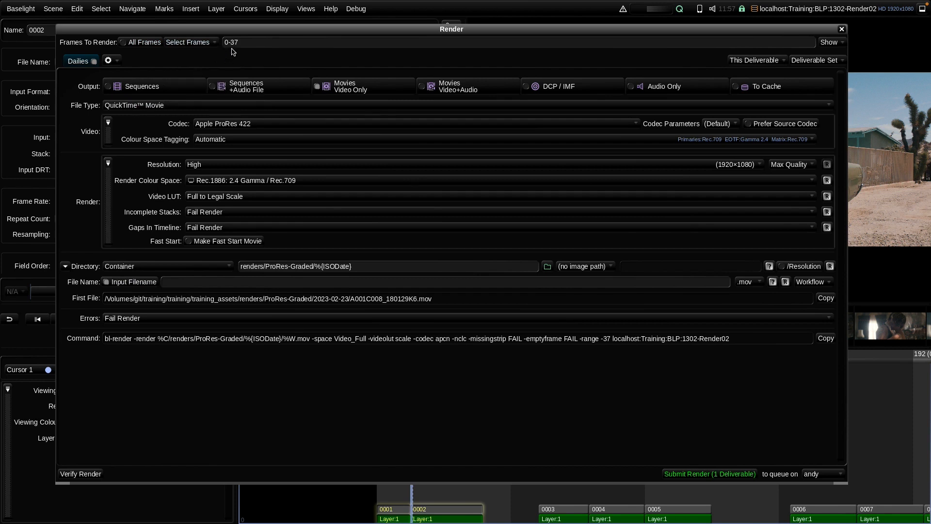
# Submit the render with its default title and inspect the resulting movies in Finder's ProRes-Graded/2023-02-23 folder
pyautogui.click(716, 474)
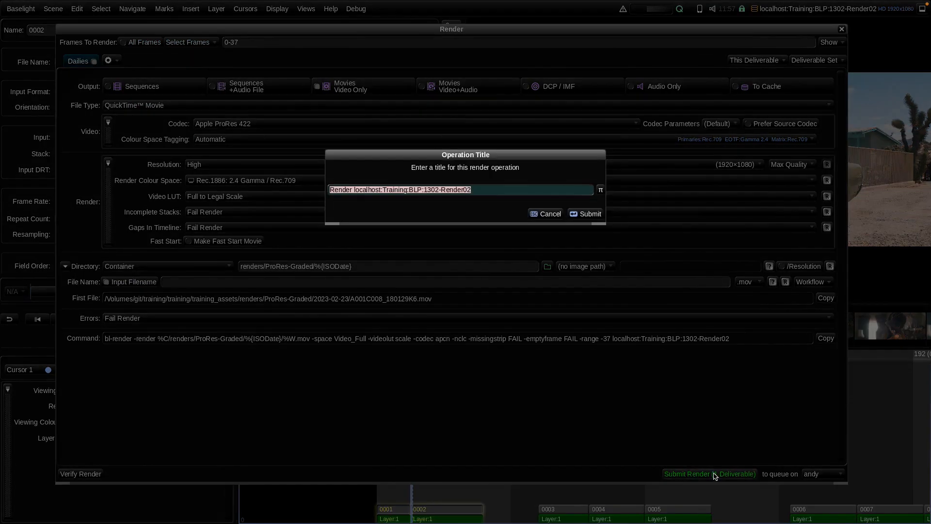
pyautogui.click(590, 211)
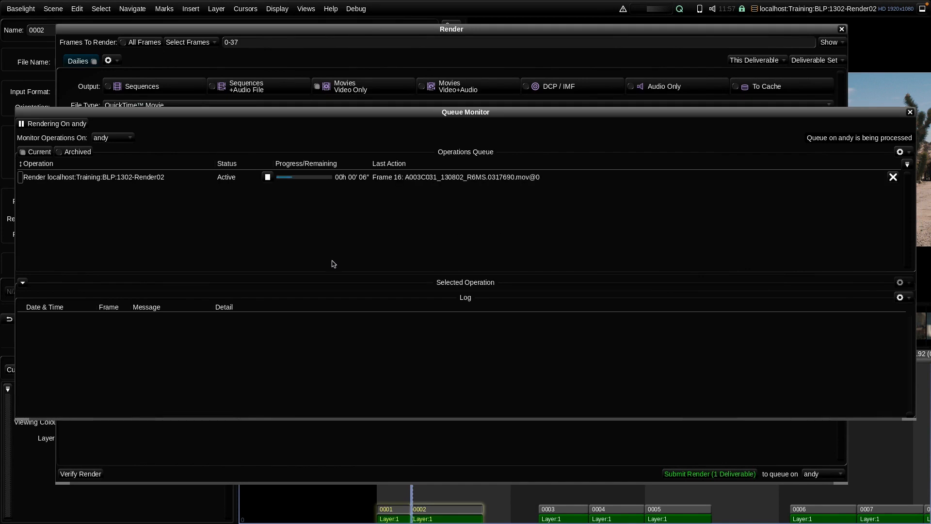
pyautogui.press('super+Tab')
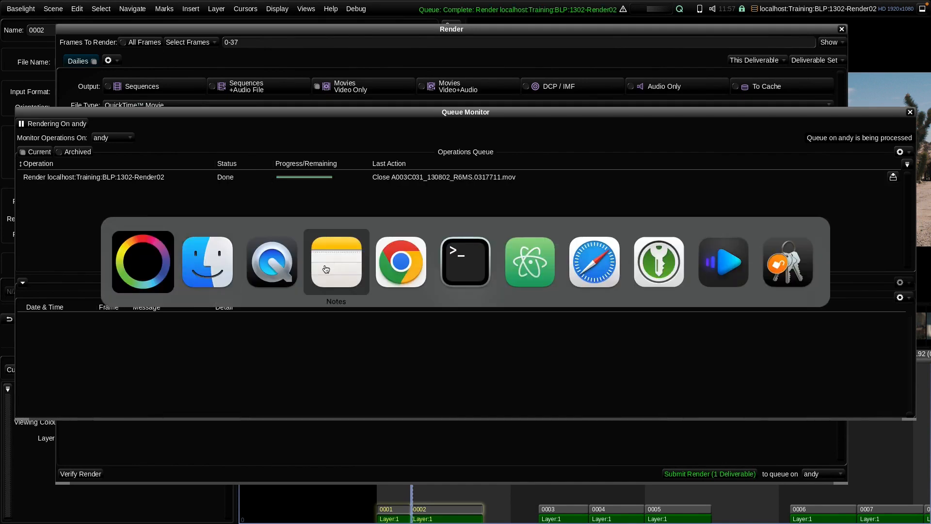
pyautogui.click(213, 283)
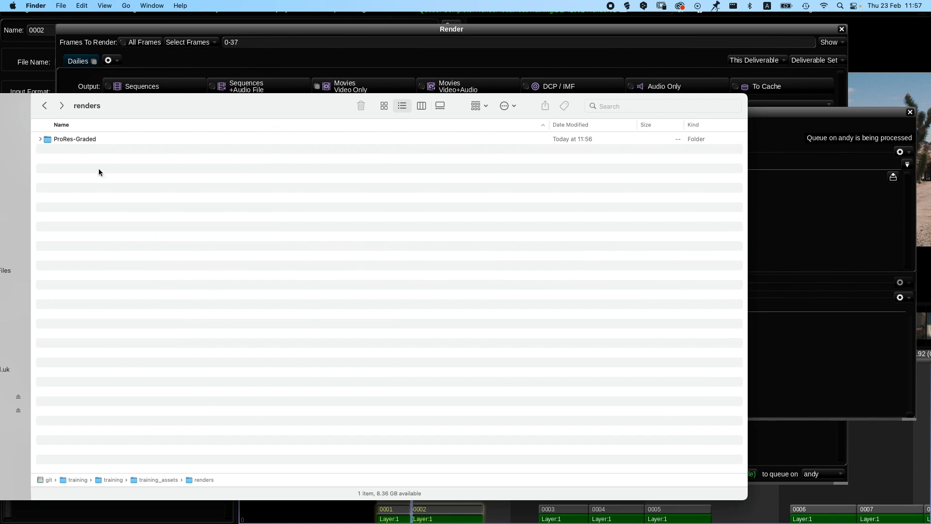
pyautogui.doubleClick(72, 139)
pyautogui.doubleClick(74, 139)
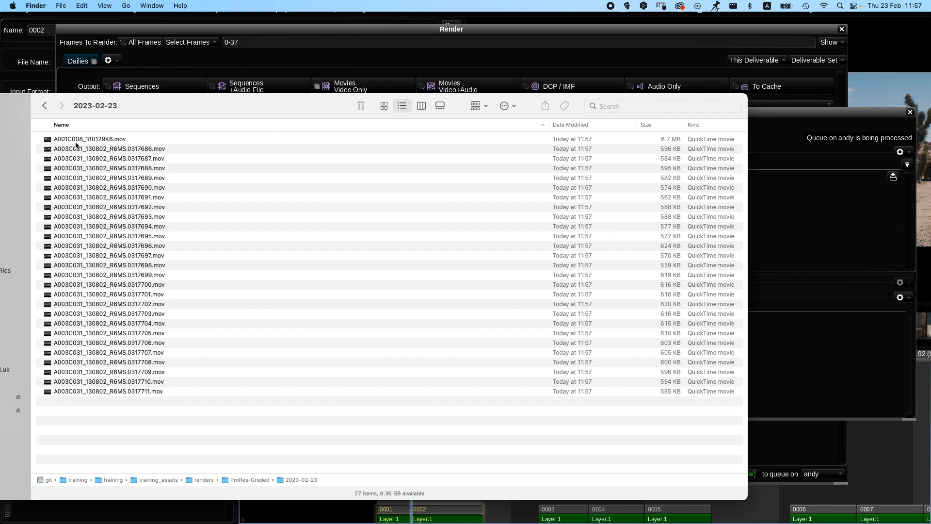
pyautogui.click(99, 138)
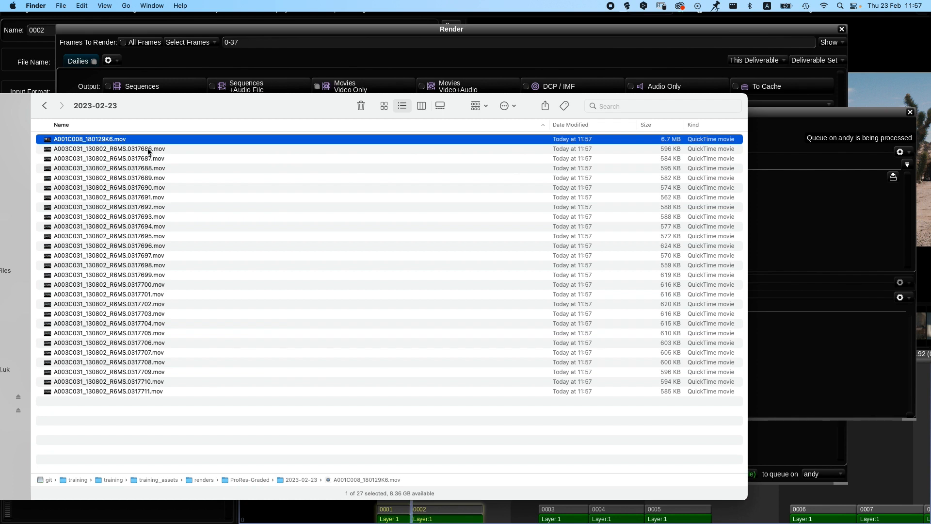
# Delete the ProRes-Graded folder from the renders directory and return to the Render window, closing the Queue Monitor
pyautogui.click(44, 106)
pyautogui.click(44, 106)
pyautogui.click(358, 140)
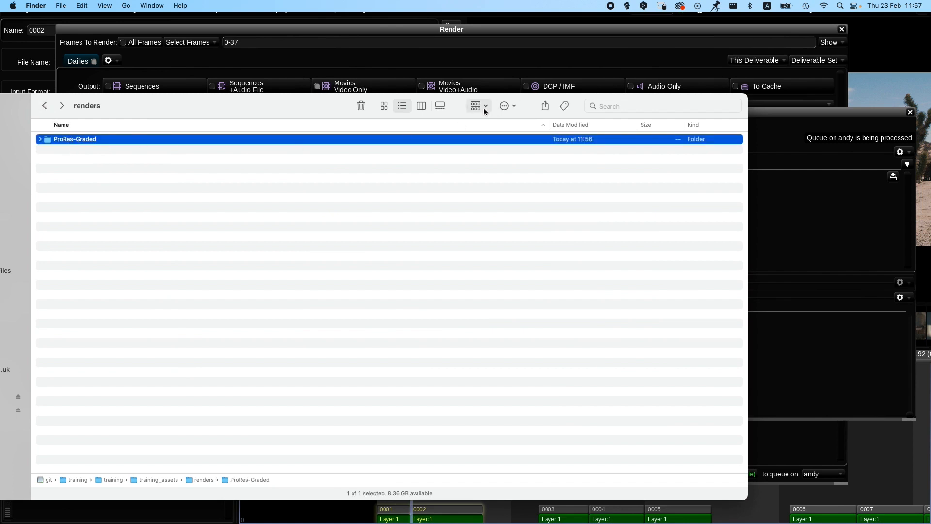
pyautogui.click(362, 106)
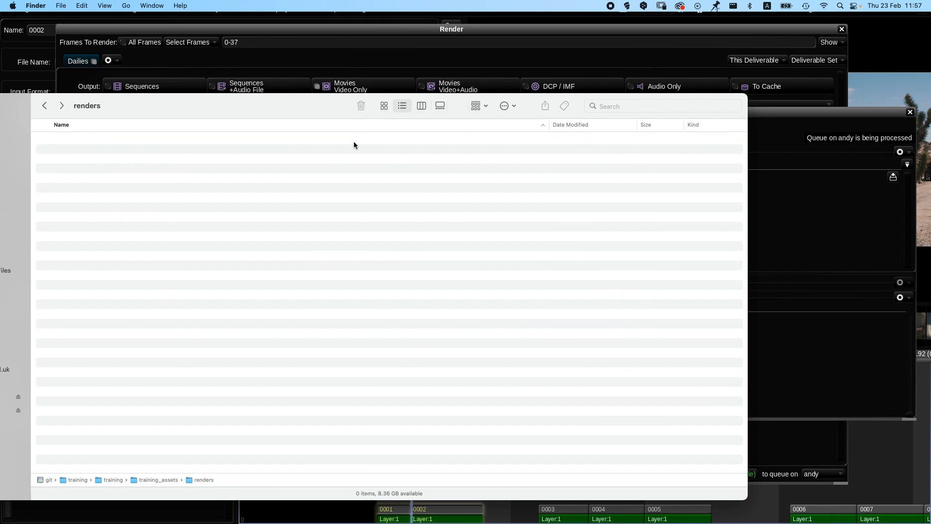
pyautogui.click(832, 252)
pyautogui.click(910, 112)
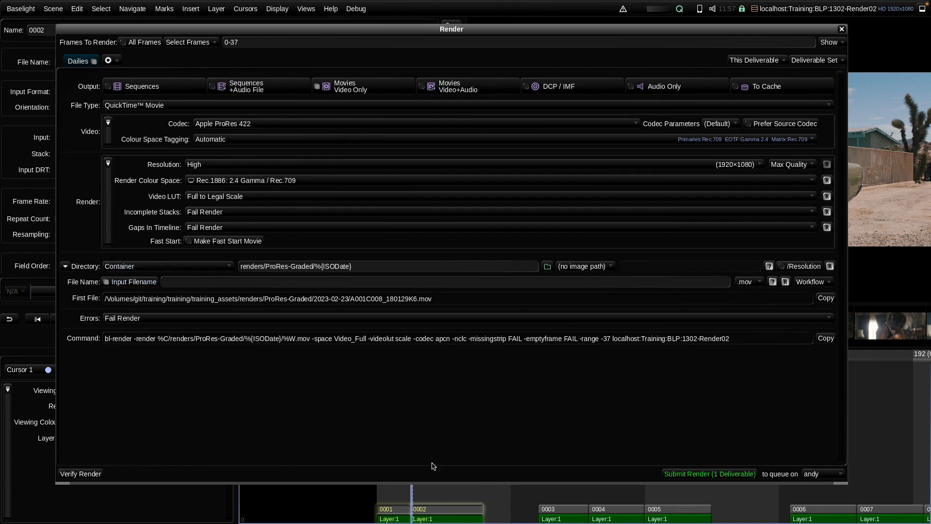
# Turn off Input Filename for the Dailies deliverable and try %W as the file name
pyautogui.click(123, 284)
pyautogui.click(182, 282)
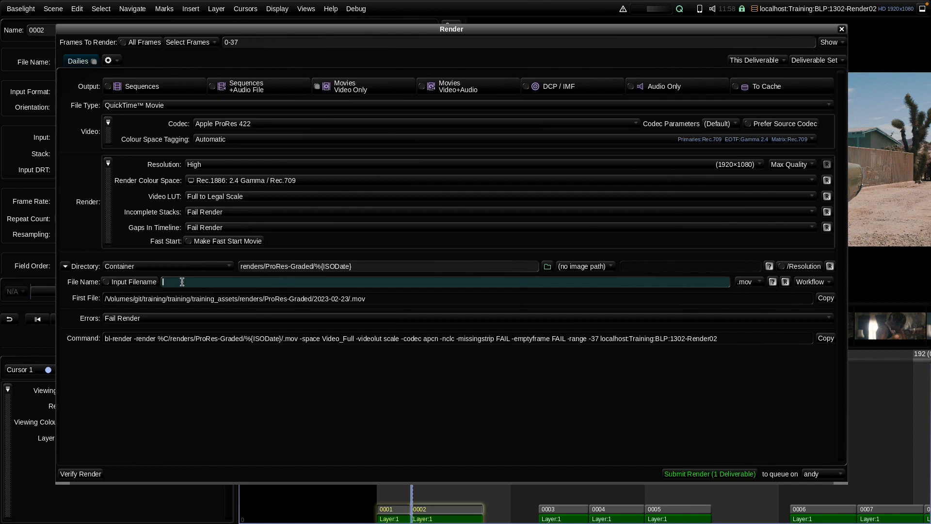
pyautogui.write('%')
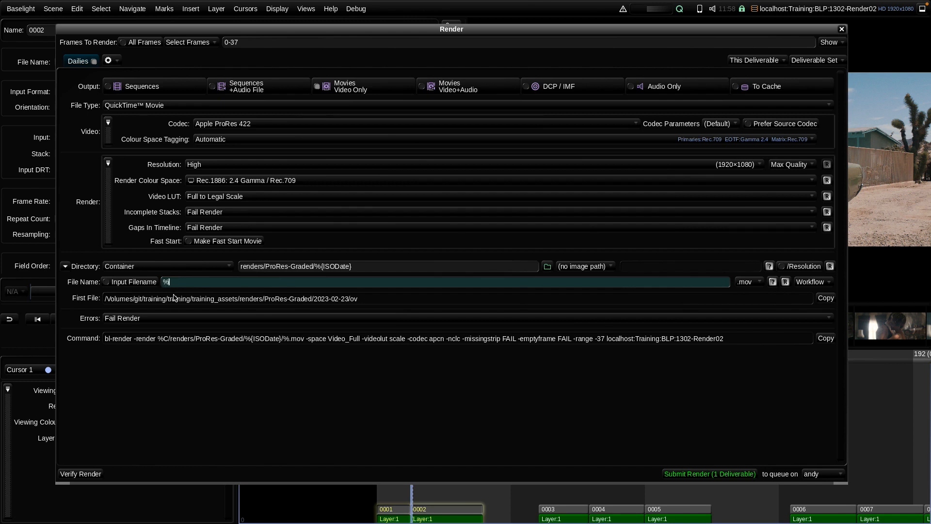
pyautogui.write('W')
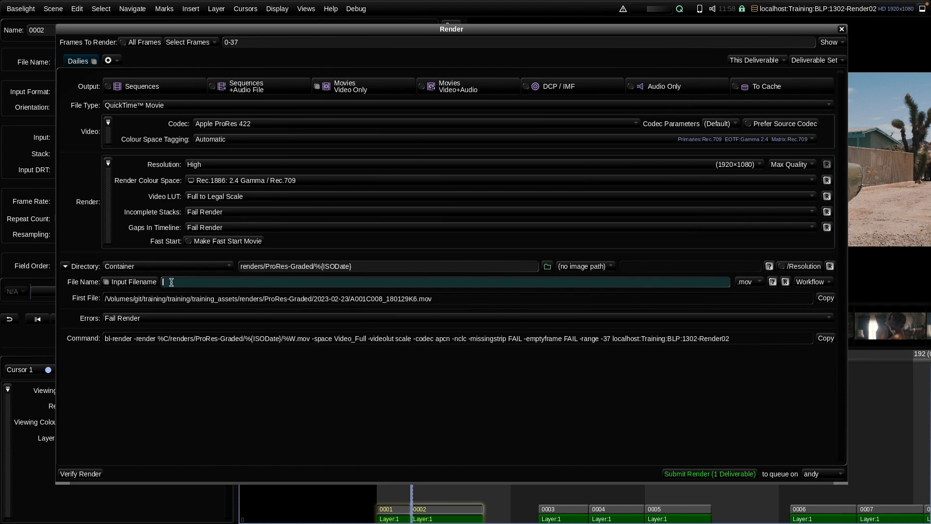
# Turn off Input Filename for the Dailies deliverable and set the file name to %w
pyautogui.click(130, 286)
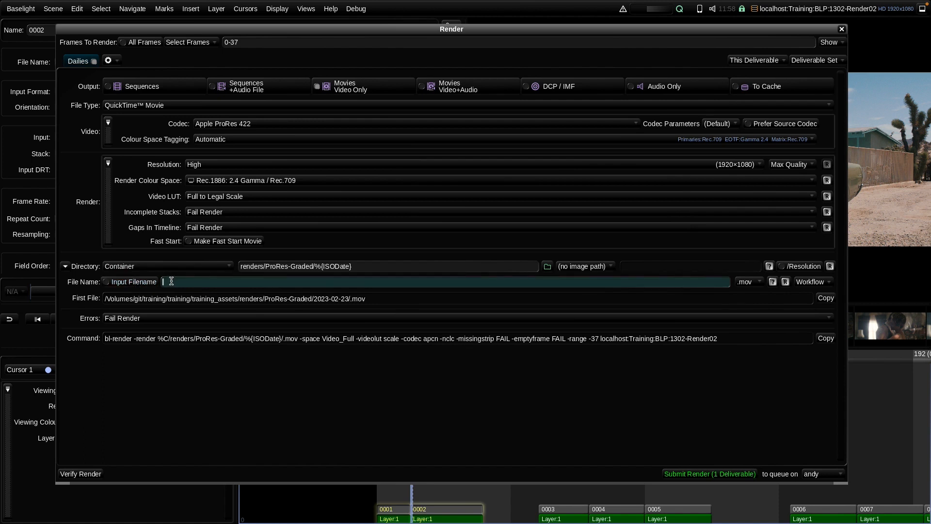
pyautogui.write('%')
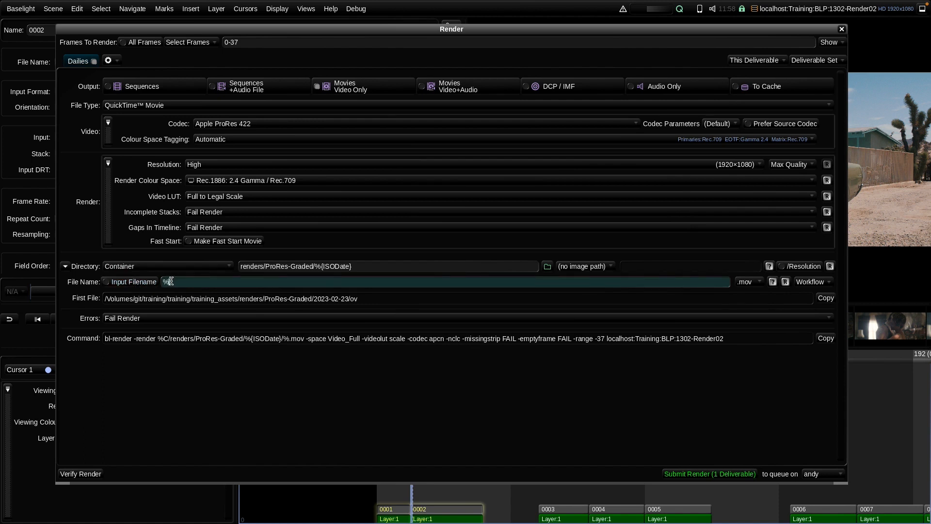
pyautogui.write('w')
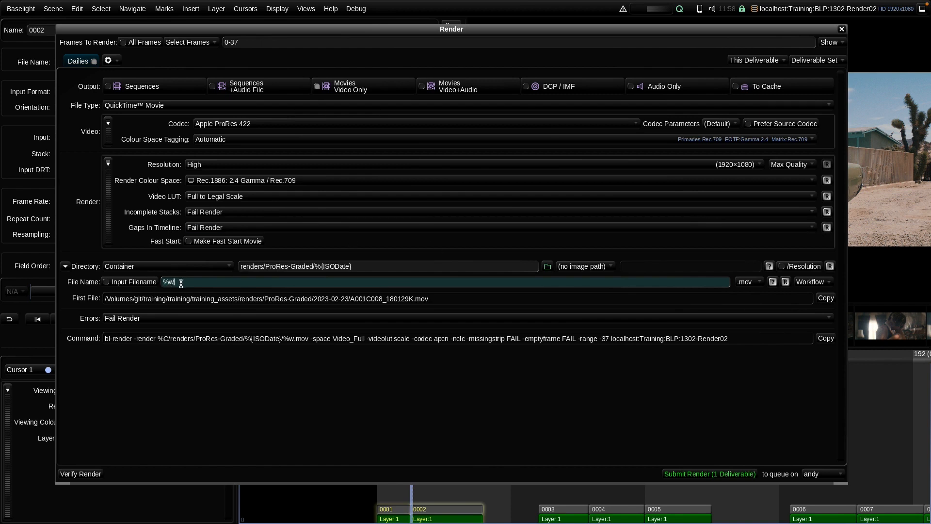
pyautogui.press('Return')
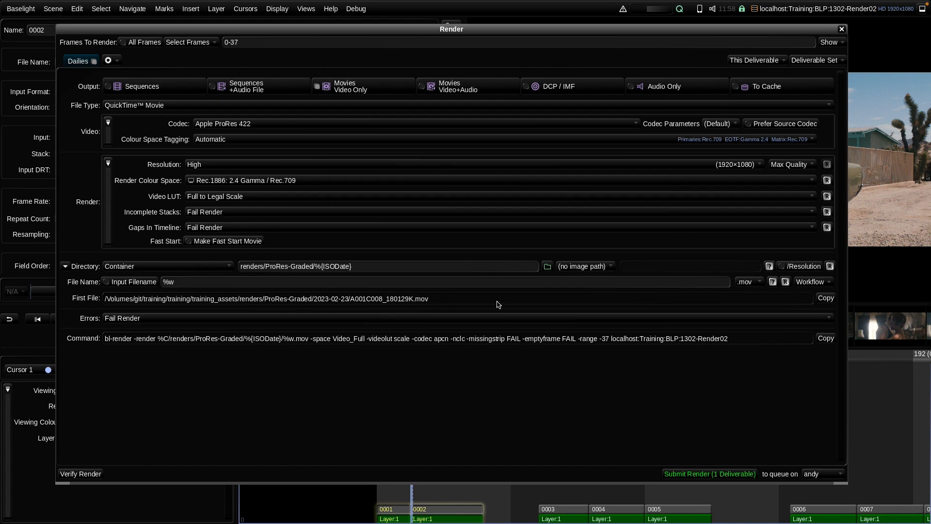
# Submit the Dailies render of frames 0-37 with its default title and close the Queue Monitor
pyautogui.click(703, 474)
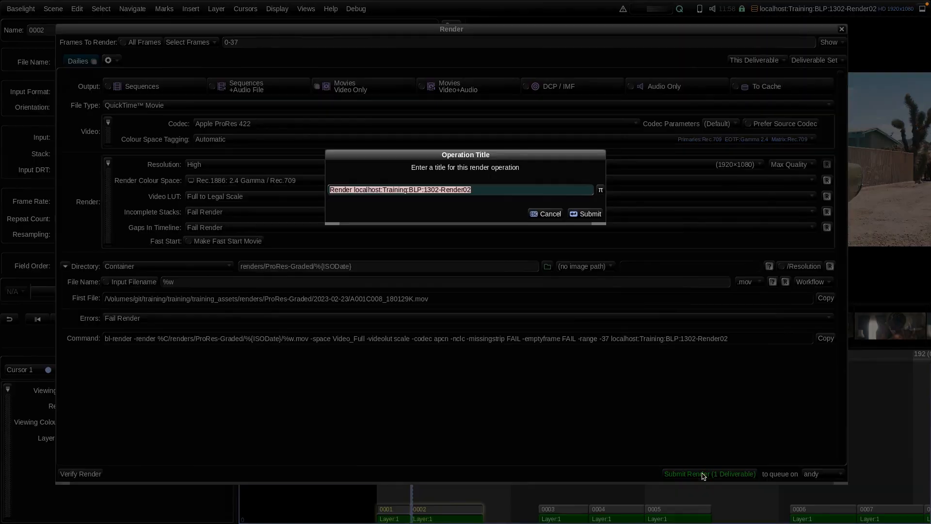
pyautogui.click(588, 214)
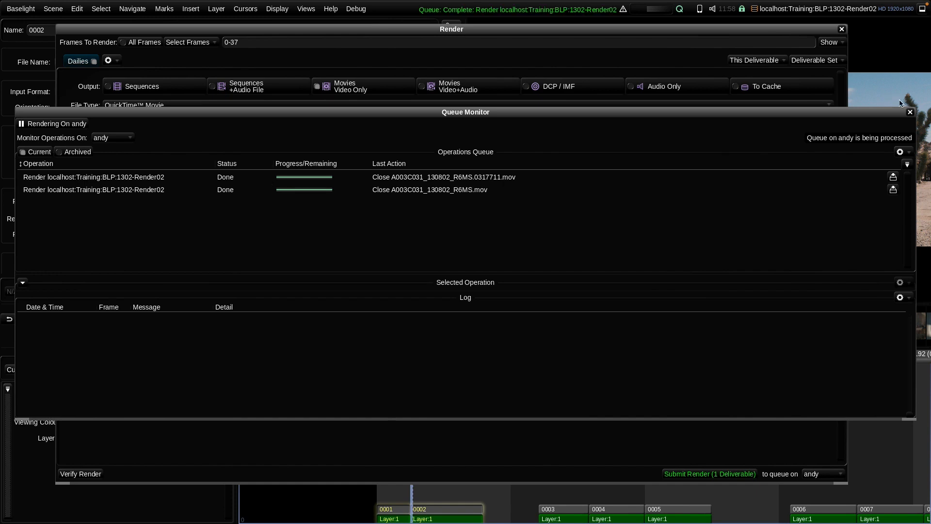
pyautogui.click(910, 112)
# Switch to Finder, check the rendered movies in the ProRes-Graded/2023-02-23 folder and return to Baselight
pyautogui.press('super+Tab')
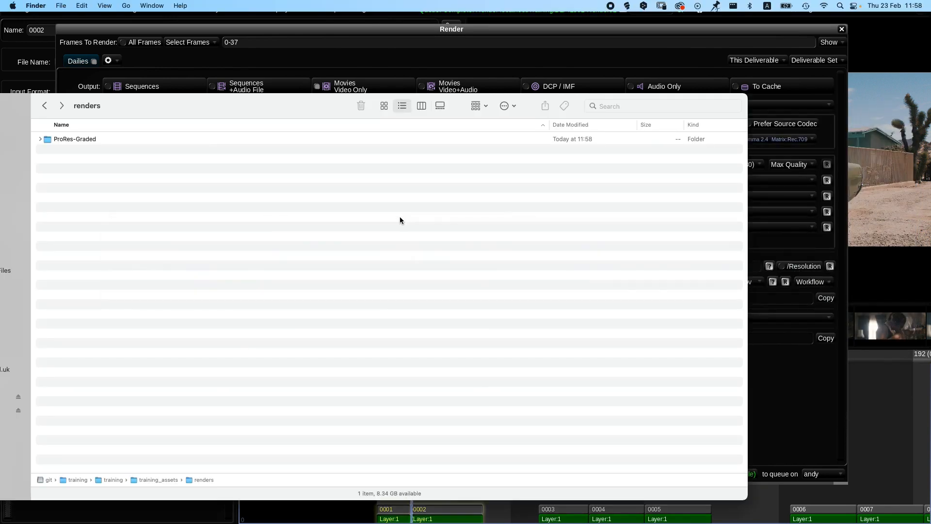
pyautogui.doubleClick(92, 137)
pyautogui.doubleClick(94, 138)
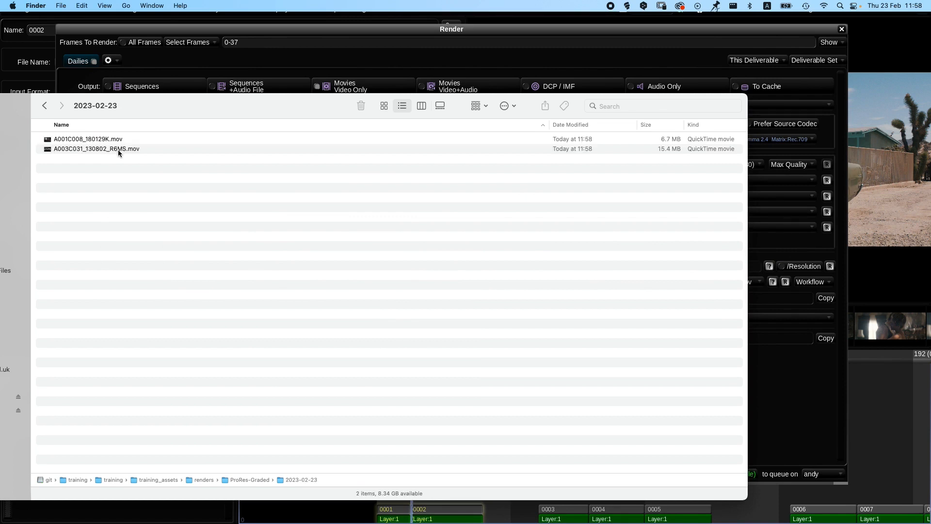
pyautogui.click(106, 139)
pyautogui.click(112, 147)
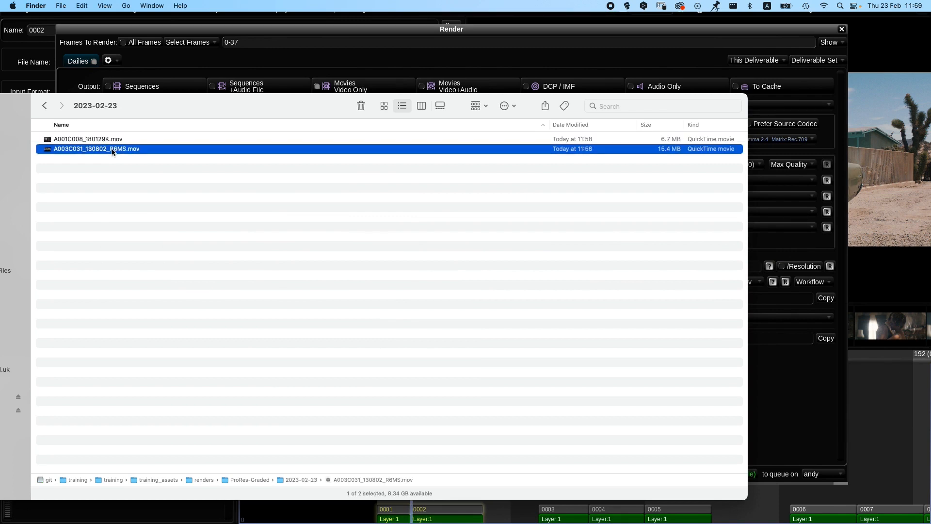
pyautogui.click(211, 180)
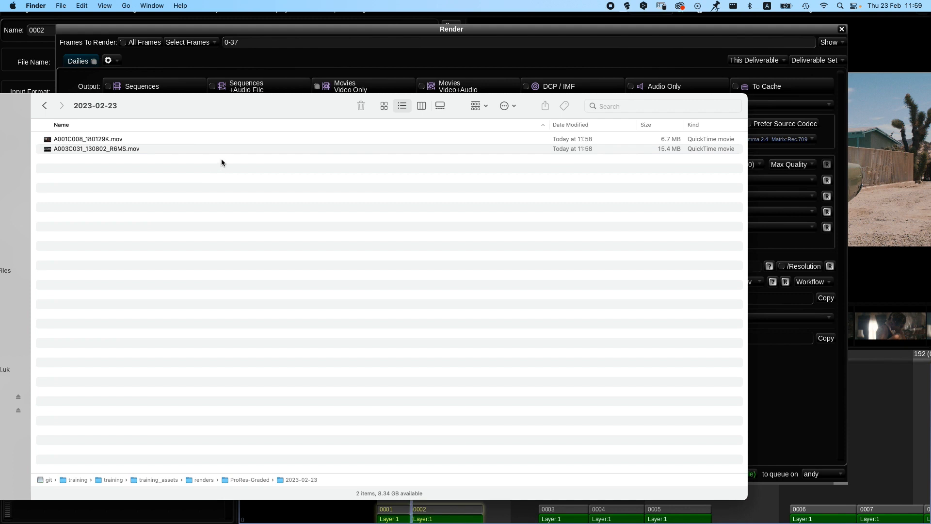
pyautogui.click(236, 29)
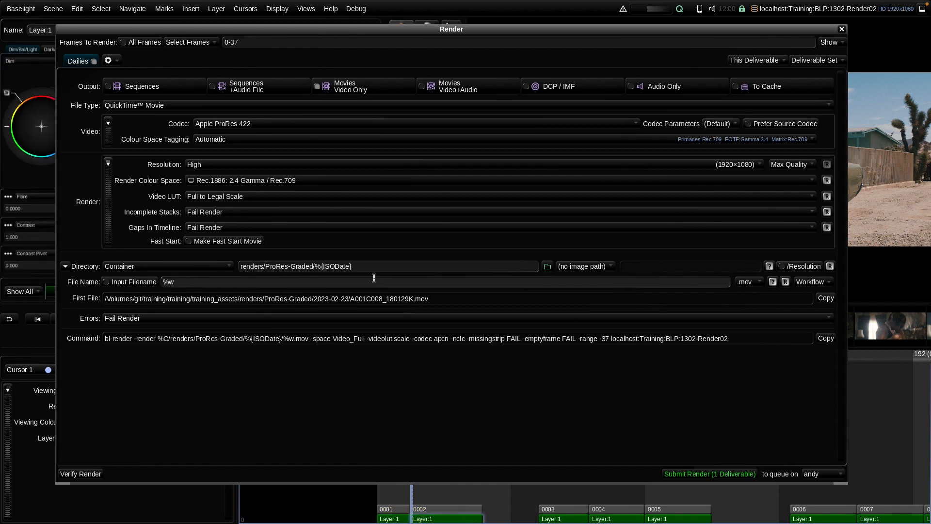
# Add a copy of the Dailies deliverable, rename it Graded Cuts and close the Render window
pyautogui.click(108, 60)
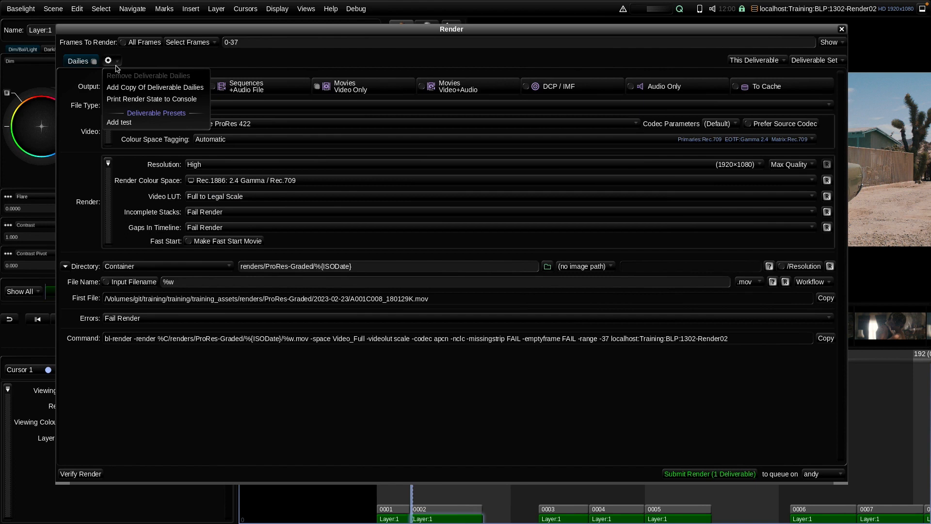
pyautogui.click(125, 87)
pyautogui.doubleClick(127, 60)
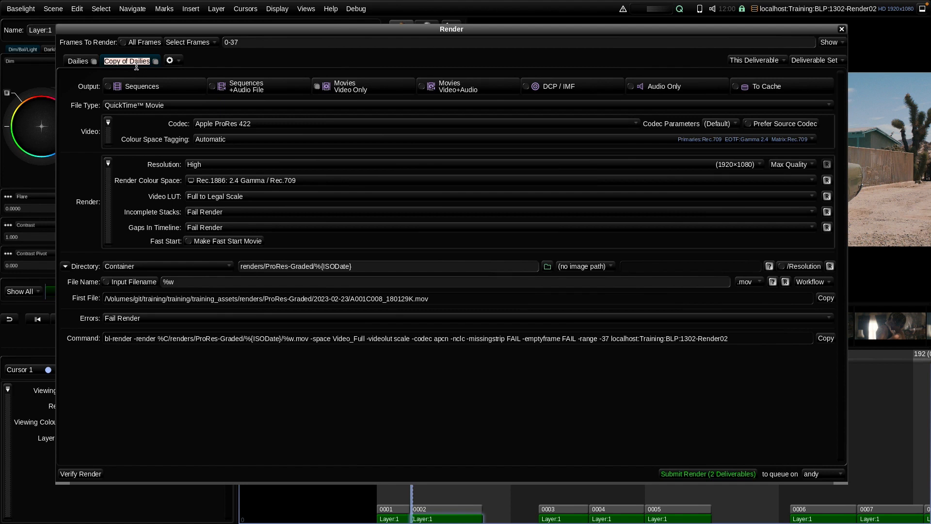
pyautogui.write('G')
pyautogui.press('Return')
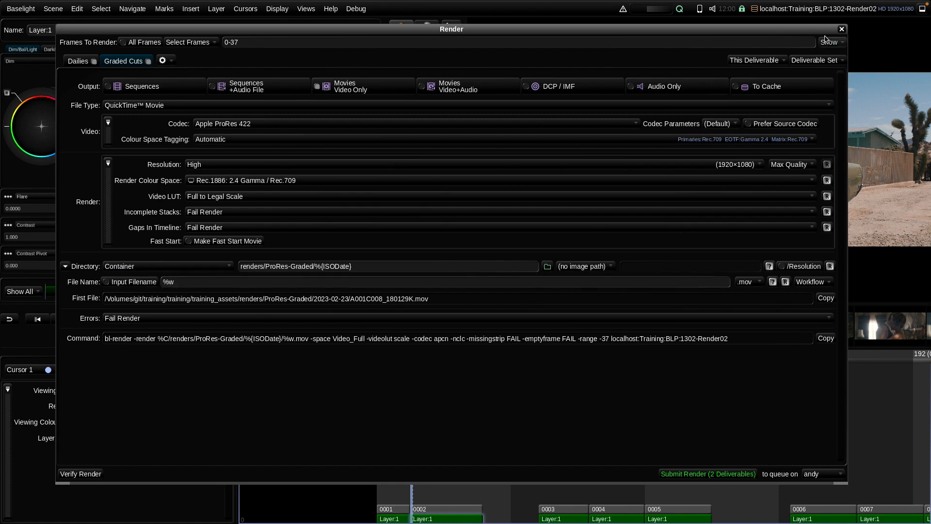
pyautogui.click(841, 29)
# Review the timeline's shot groups 0001-0002, 0003-0005 and 0006-0008, finishing on the source settings of shot 0002
pyautogui.scroll(-2, 744, 434)
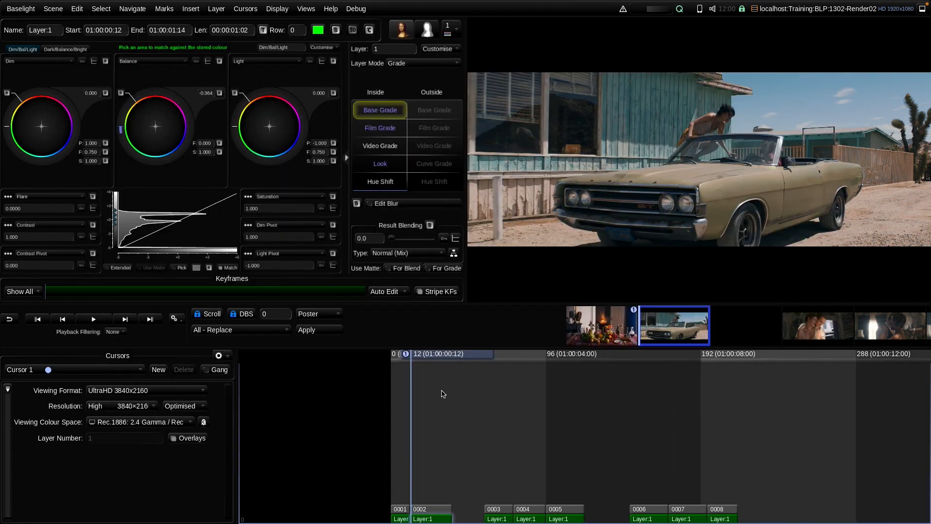
pyautogui.click(432, 357)
pyautogui.click(677, 520)
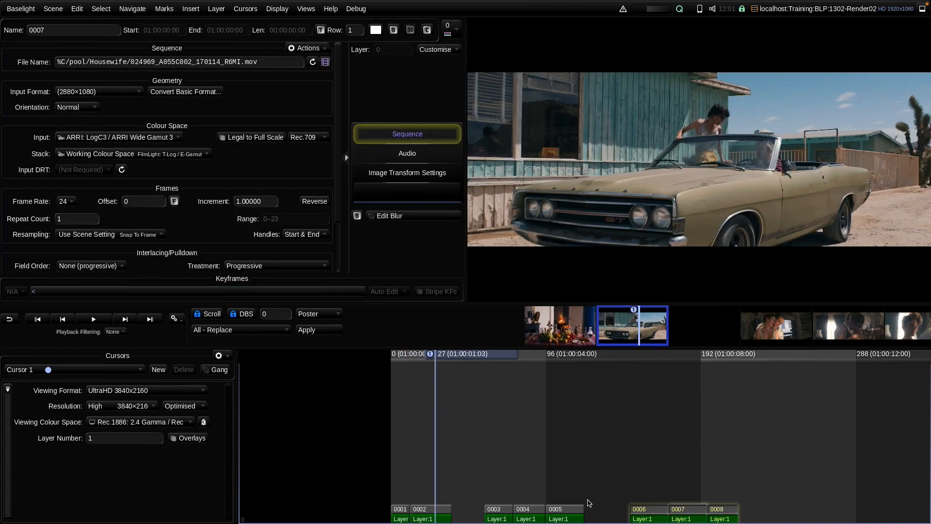
pyautogui.click(420, 498)
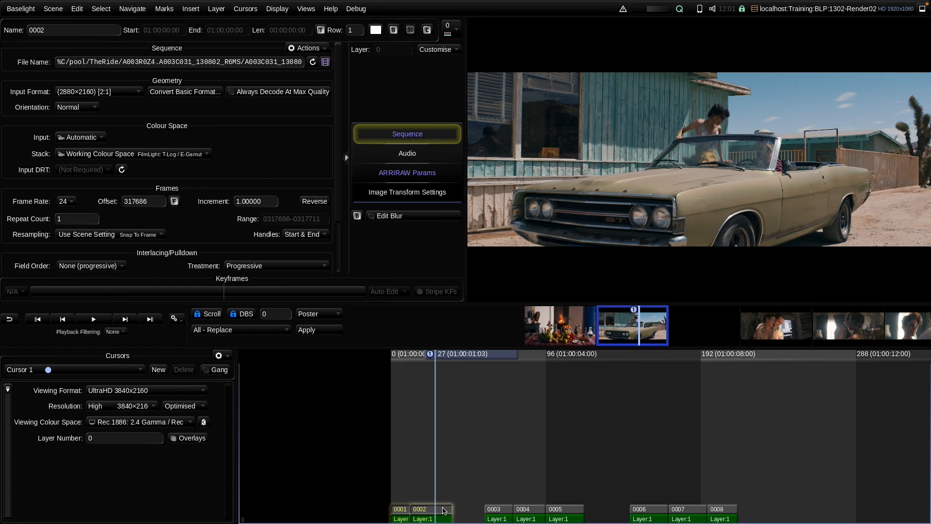
pyautogui.moveTo(593, 486); pyautogui.dragTo(491, 521)
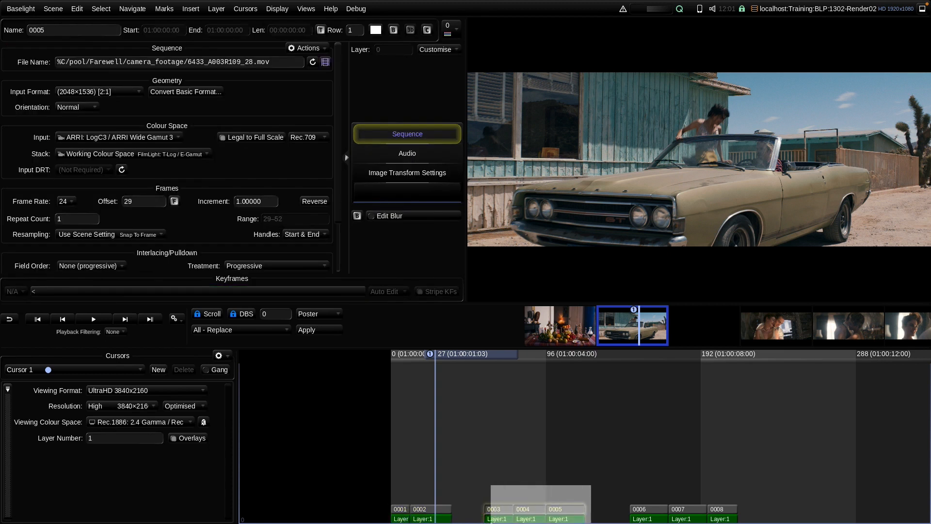
pyautogui.moveTo(734, 487); pyautogui.dragTo(637, 521)
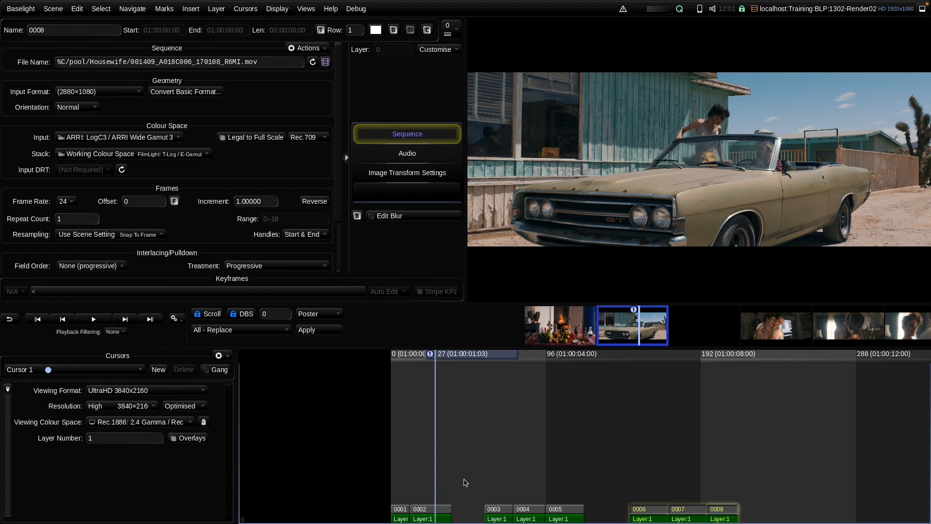
pyautogui.click(427, 517)
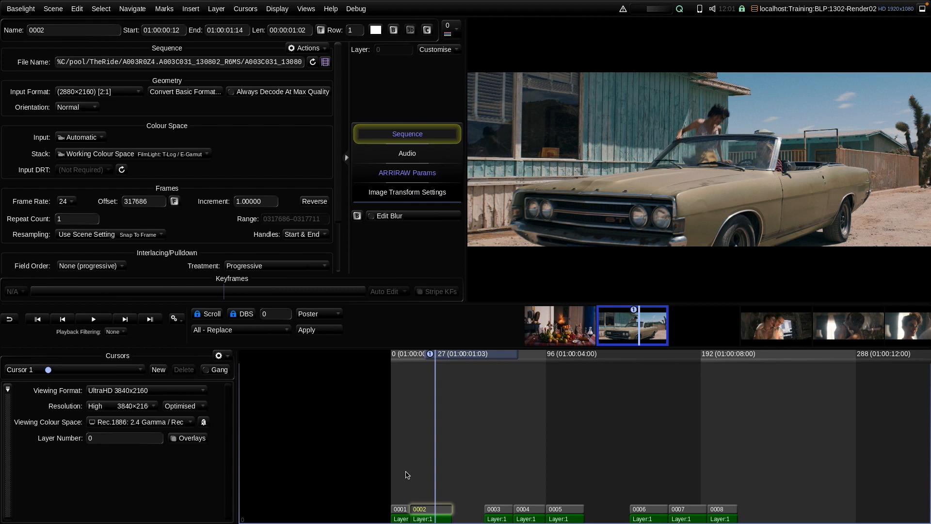
# Open the Shots view and create a custom text column named Cut
pyautogui.hotkey('ctrl', 'h')
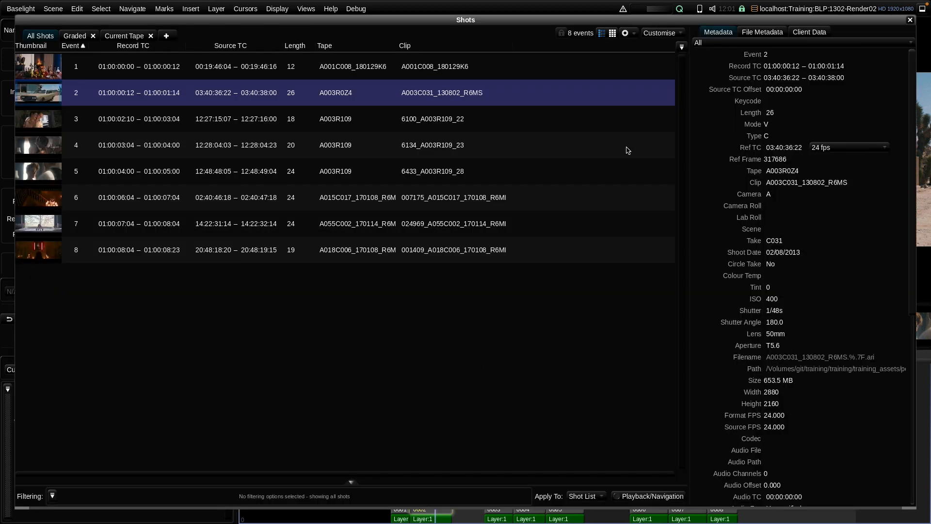
pyautogui.click(681, 47)
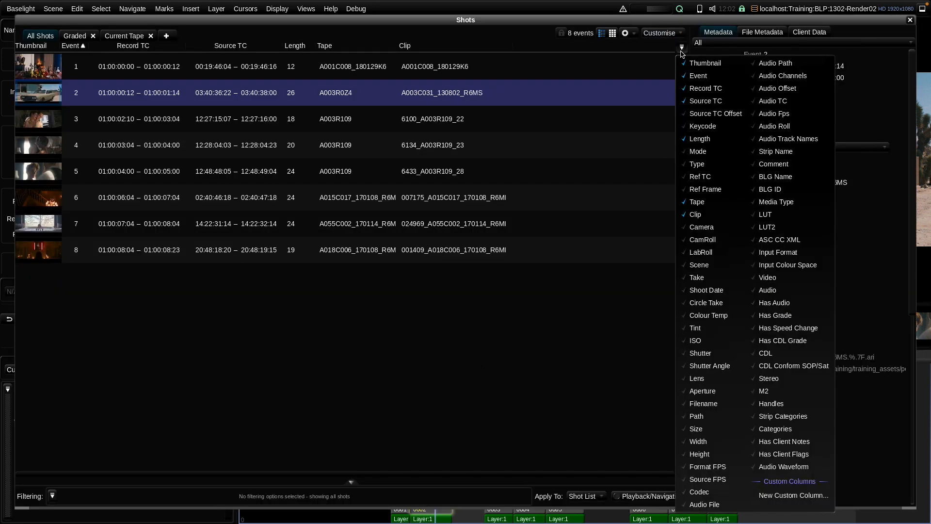
pyautogui.click(787, 496)
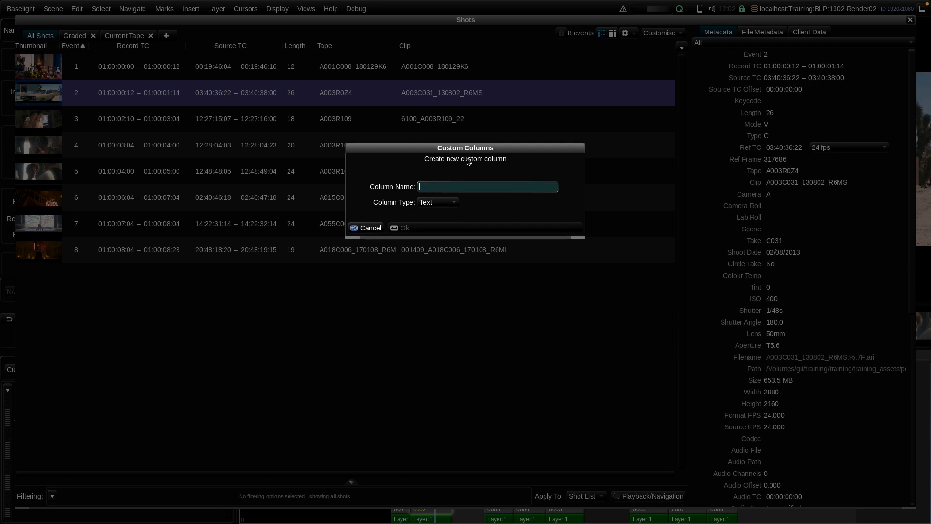
pyautogui.write('Cut')
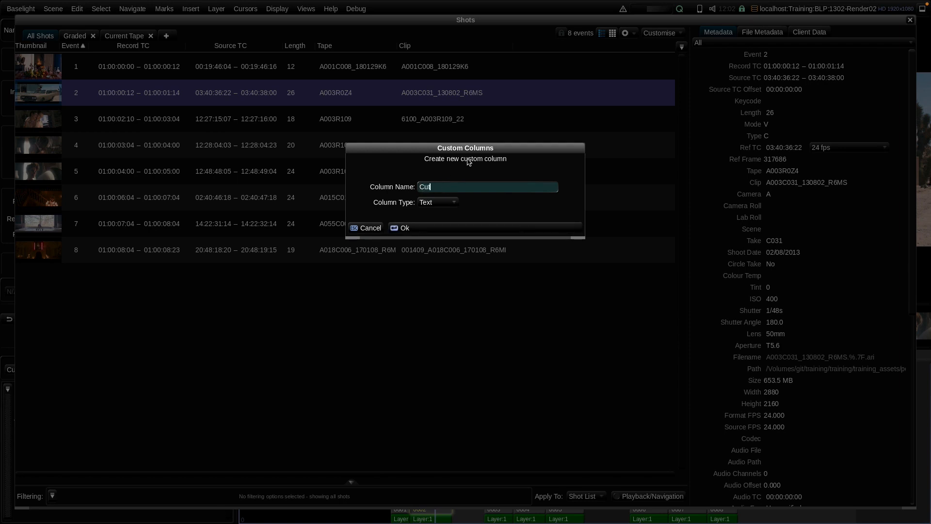
pyautogui.press('Return')
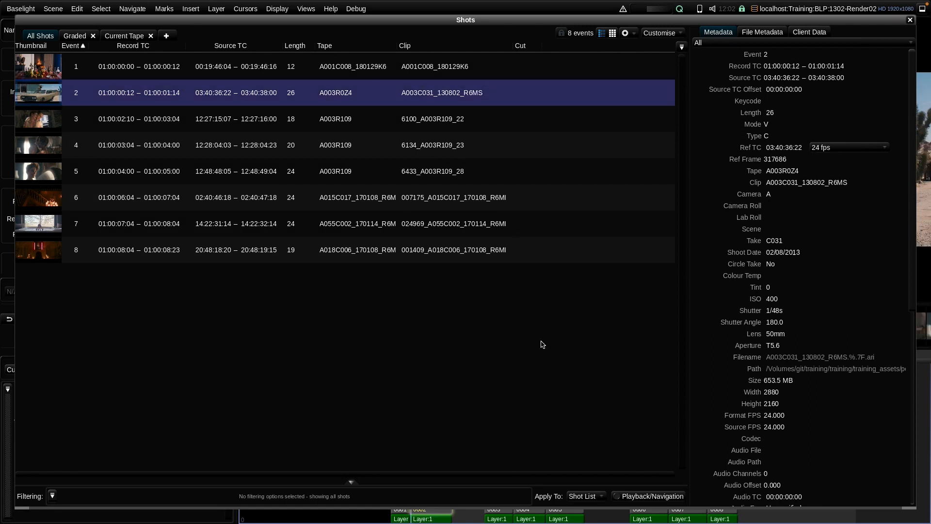
# Select all eight events in the shot list and set their Cut value to Cut-1
pyautogui.press('Up')
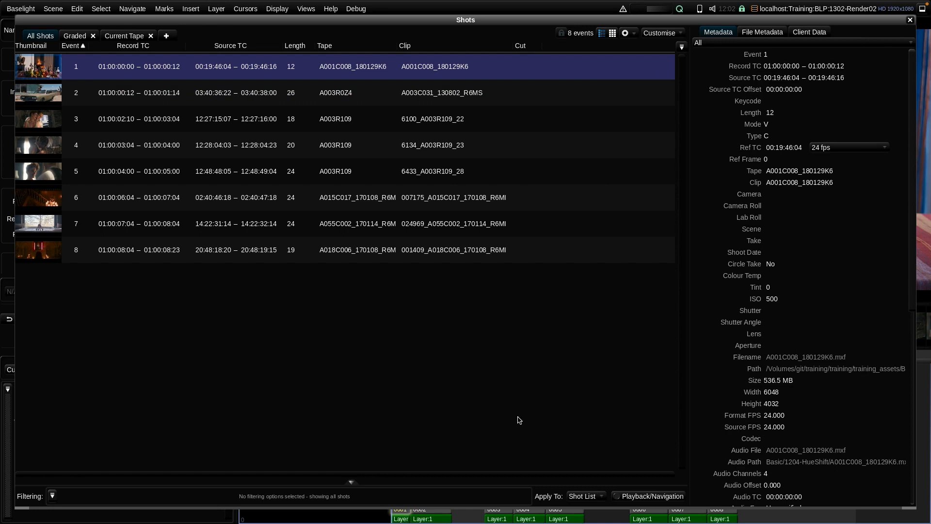
pyautogui.moveTo(470, 507); pyautogui.dragTo(469, 501)
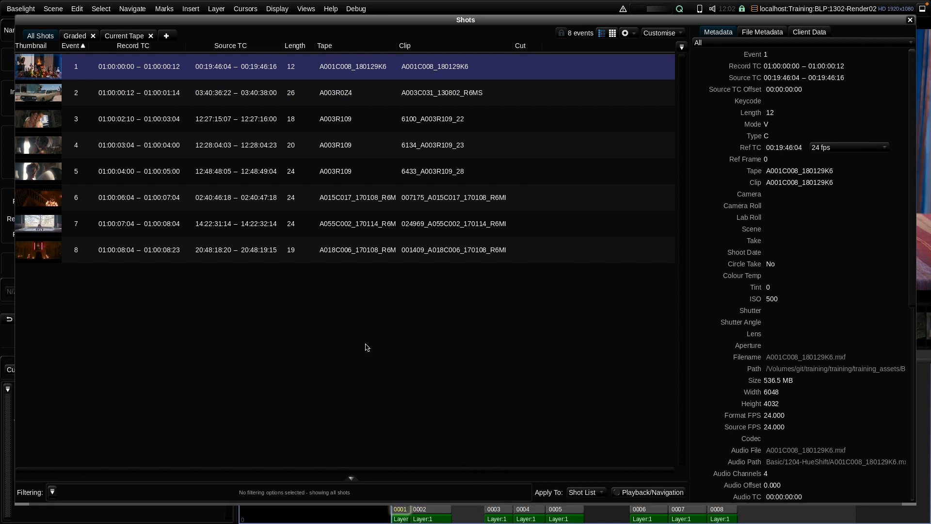
pyautogui.keyDown('shift'); pyautogui.click(128, 254); pyautogui.keyUp('shift')
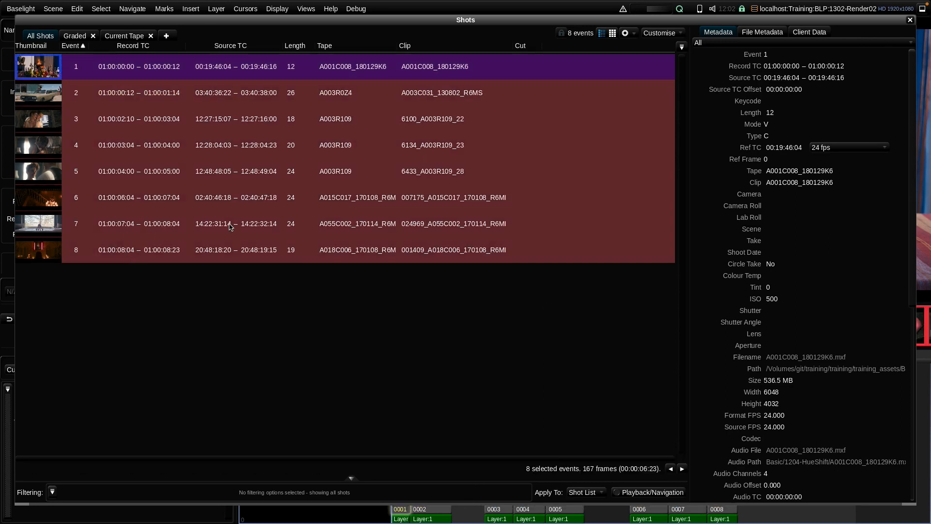
pyautogui.doubleClick(532, 65)
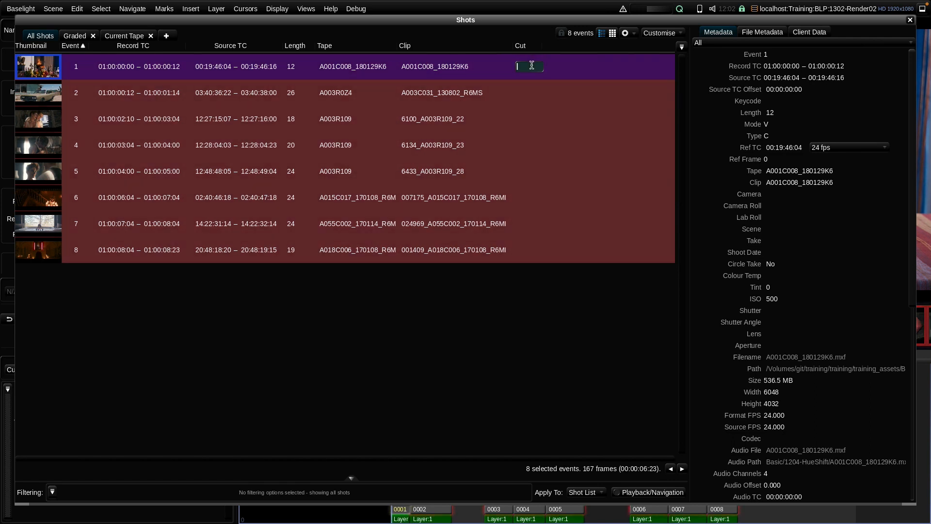
pyautogui.write('C')
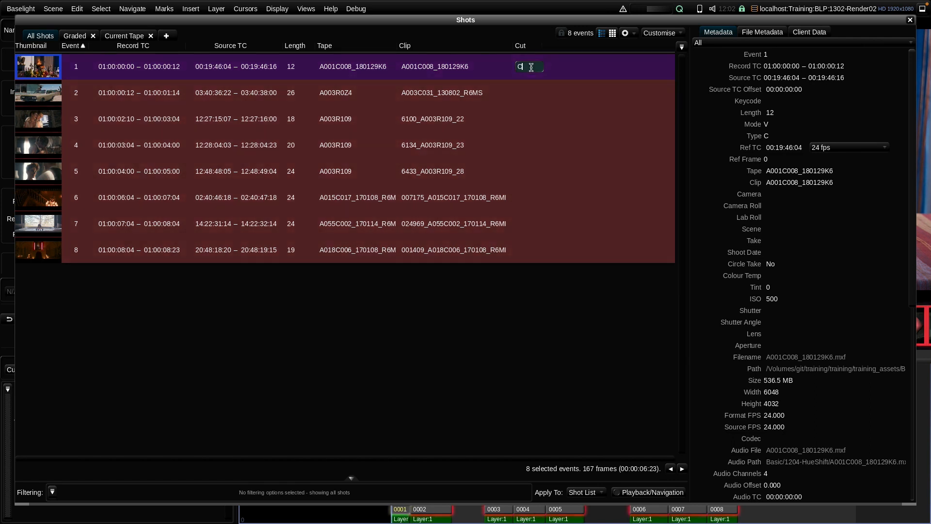
pyautogui.write('ut')
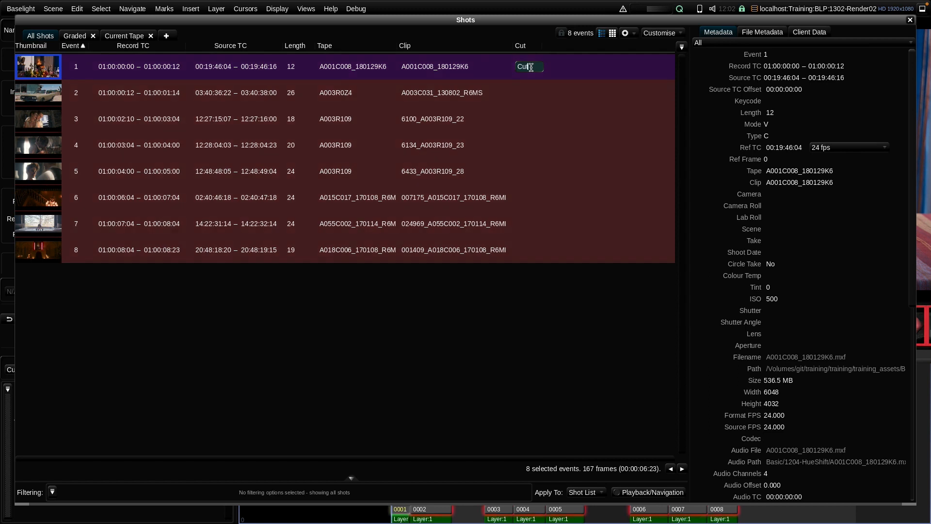
pyautogui.write('-1')
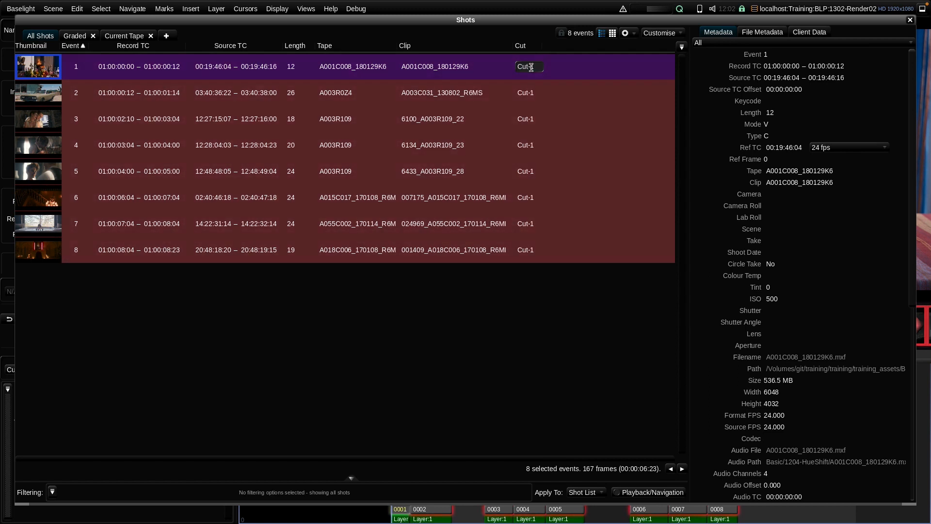
# Go to shot 3 and narrow the Shots window to uncover the image viewer and the shot thumbnails
pyautogui.press('Down')
pyautogui.press('Down')
pyautogui.press('Down')
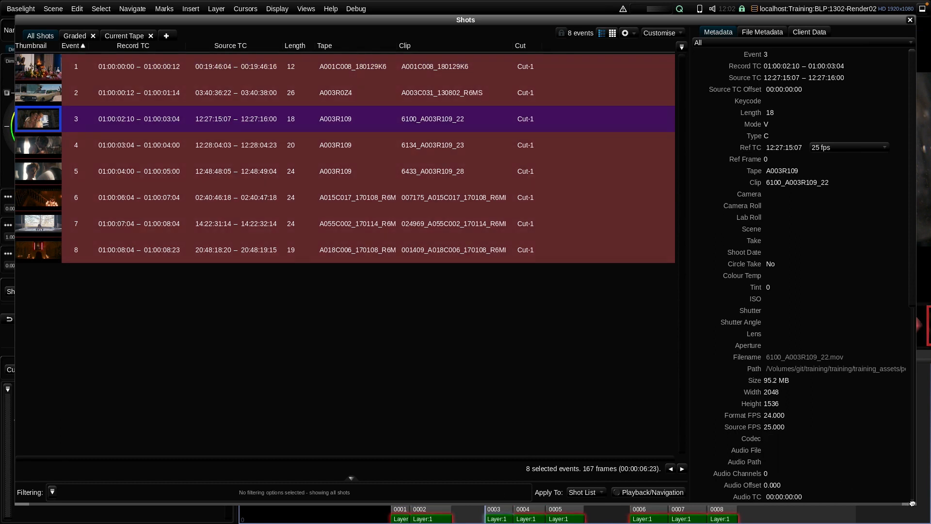
pyautogui.moveTo(913, 503); pyautogui.dragTo(433, 500)
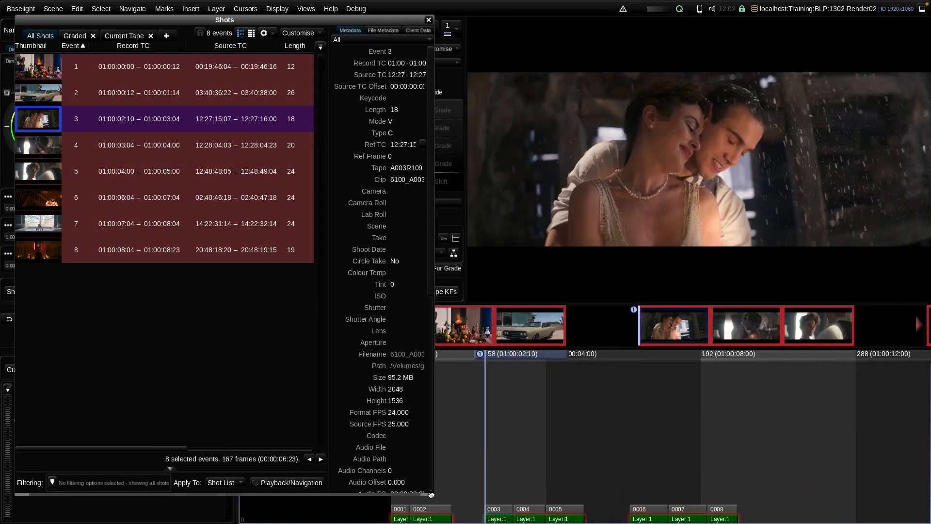
# Replace the selection with shot 3 and all shots after it, and set their Cut value to Cut-2
pyautogui.rightClick(662, 325)
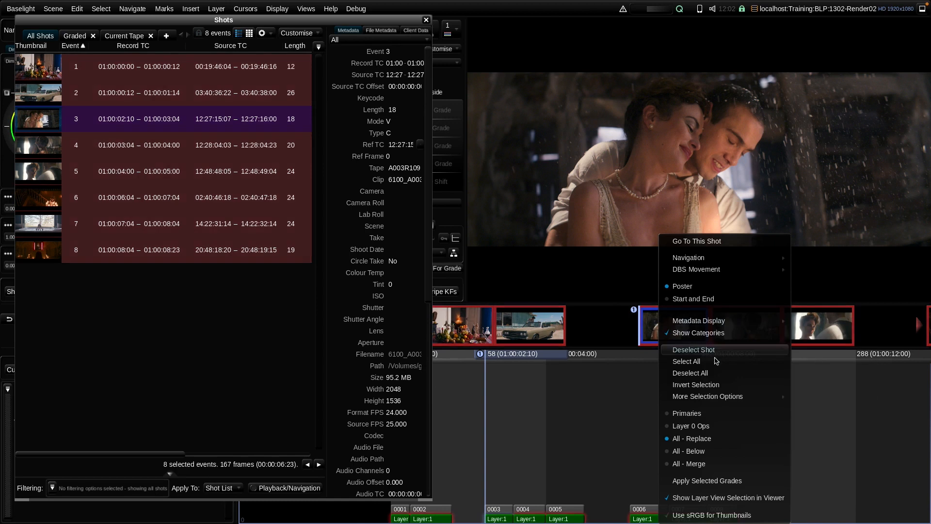
pyautogui.click(704, 373)
pyautogui.rightClick(672, 326)
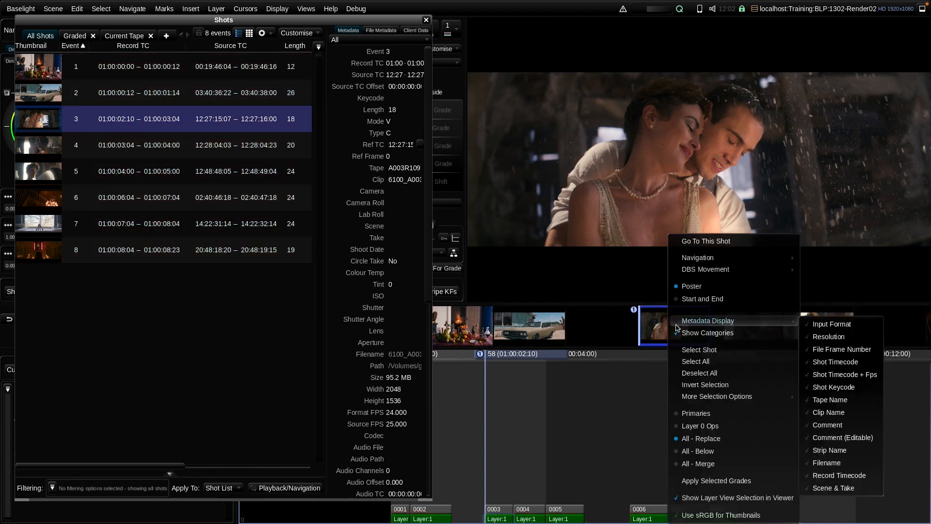
pyautogui.moveTo(735, 396)
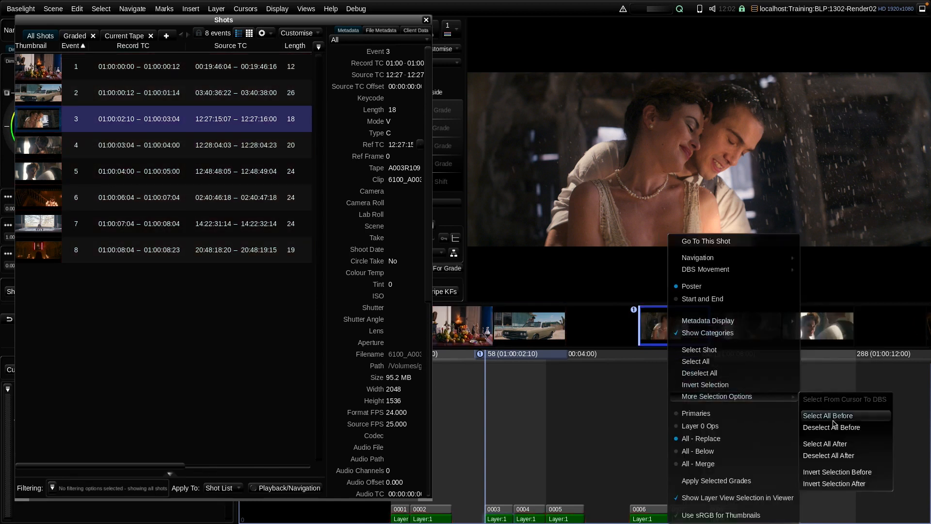
pyautogui.click(846, 444)
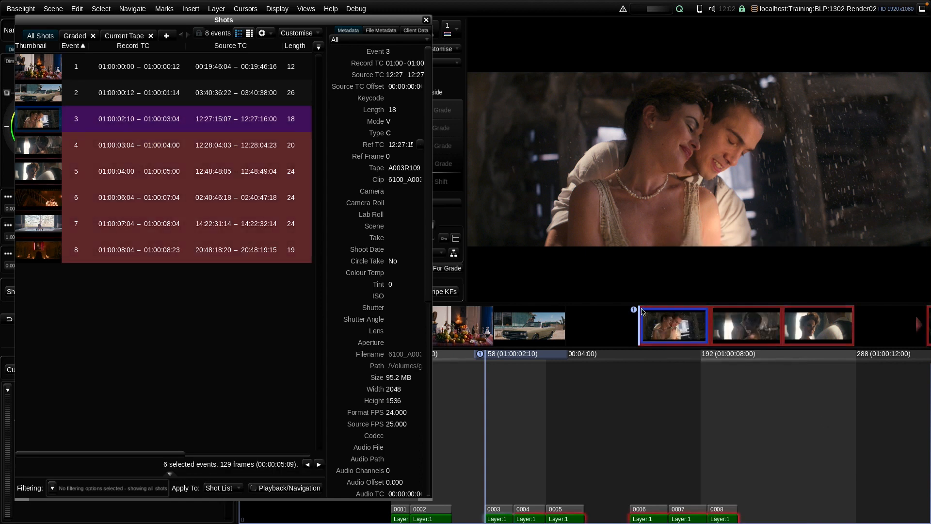
pyautogui.moveTo(177, 453); pyautogui.dragTo(305, 453)
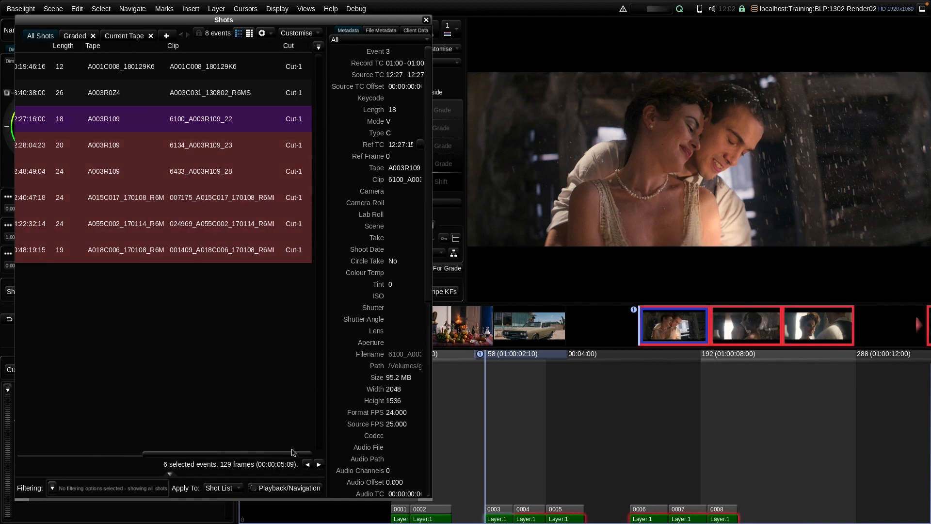
pyautogui.doubleClick(304, 119)
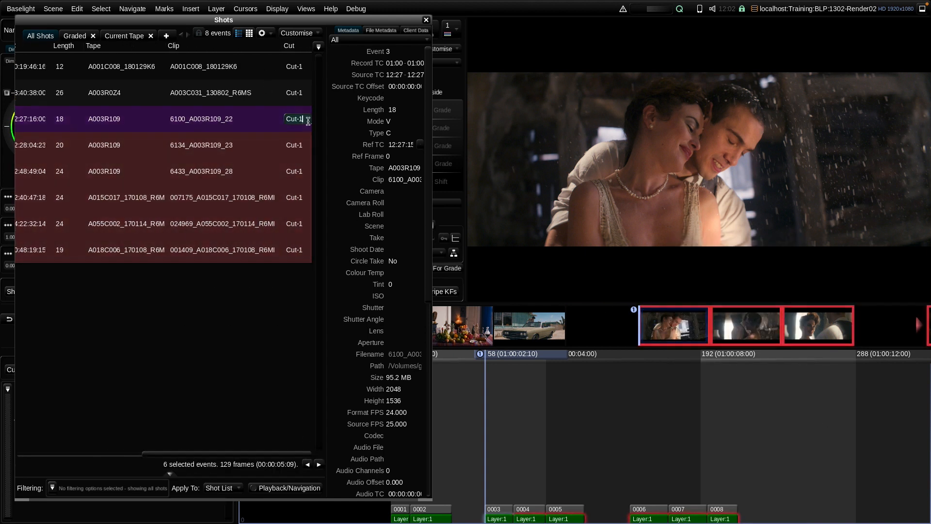
pyautogui.press('BackSpace')
pyautogui.write('2')
pyautogui.press('Return')
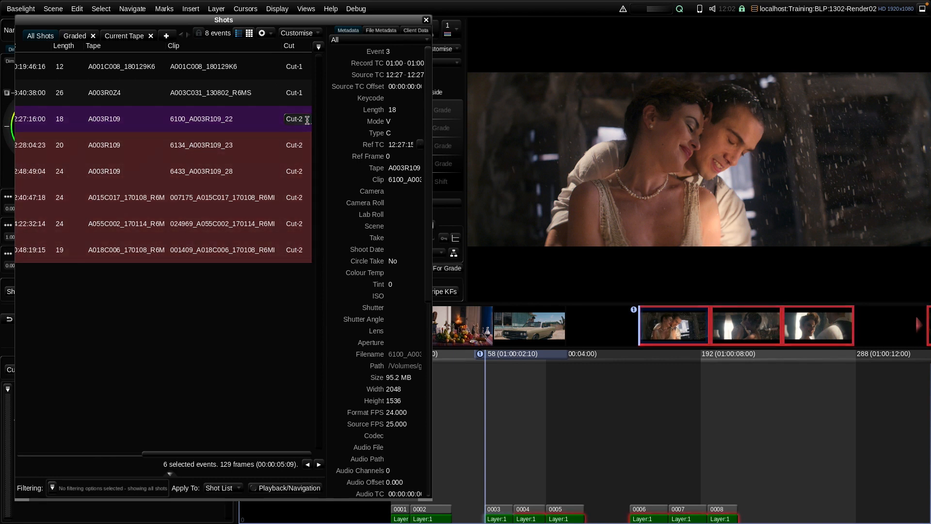
# Go to shot 6, reselect only it and all shots after it, and set their Cut value to Cut-3
pyautogui.click(640, 374)
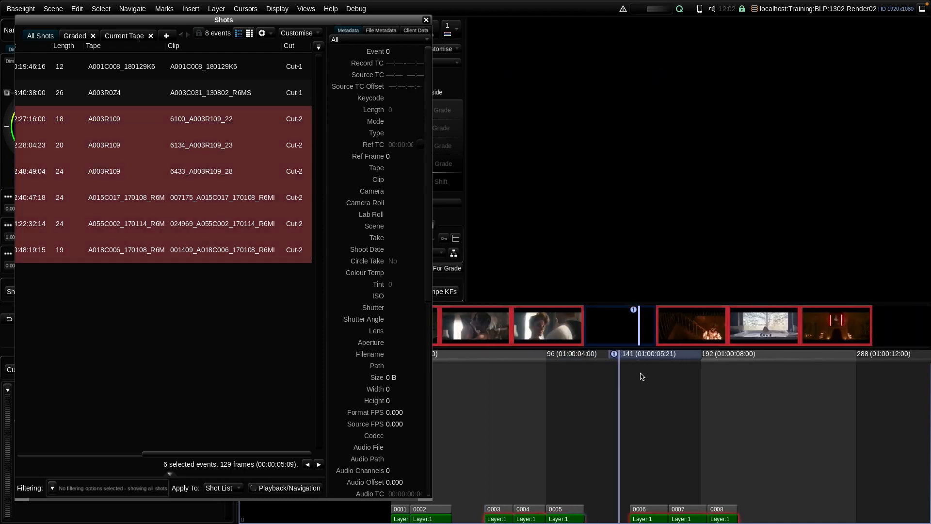
pyautogui.press('Home')
pyautogui.click(644, 509)
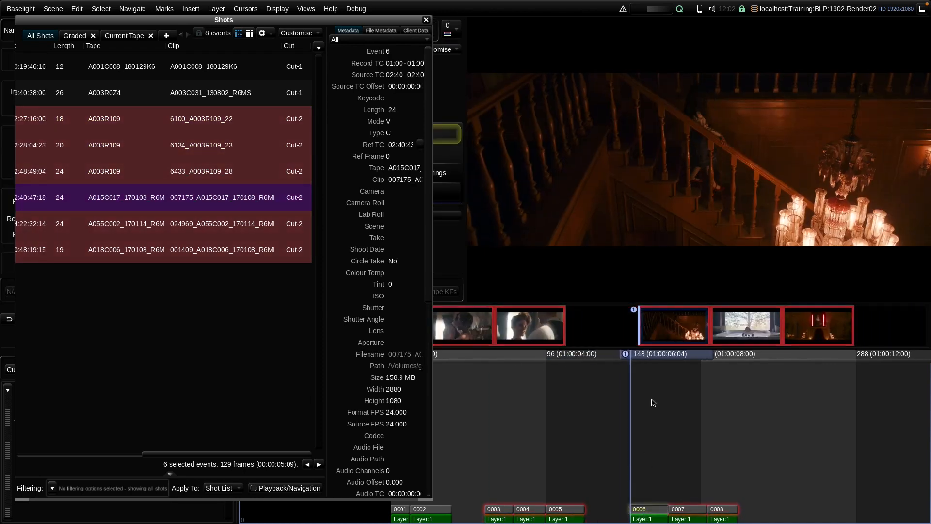
pyautogui.rightClick(665, 336)
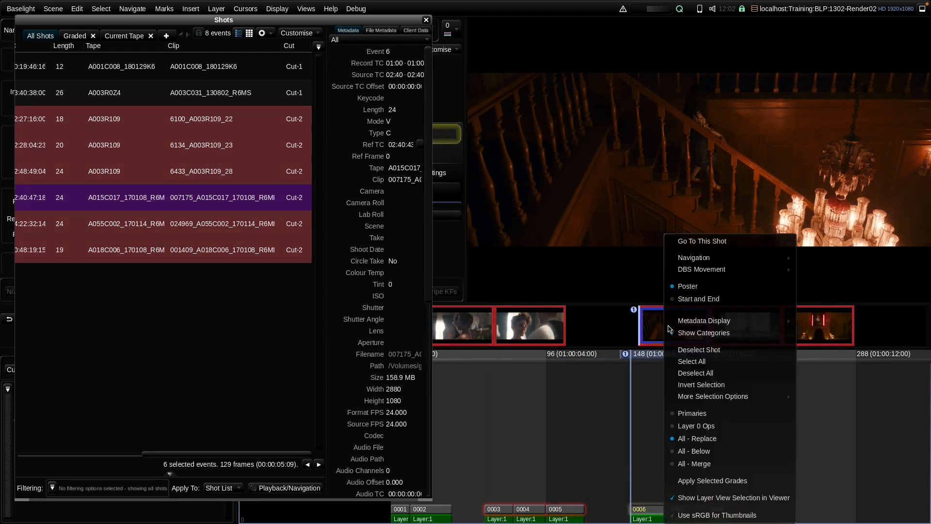
pyautogui.click(727, 374)
pyautogui.rightClick(674, 329)
pyautogui.moveTo(763, 398)
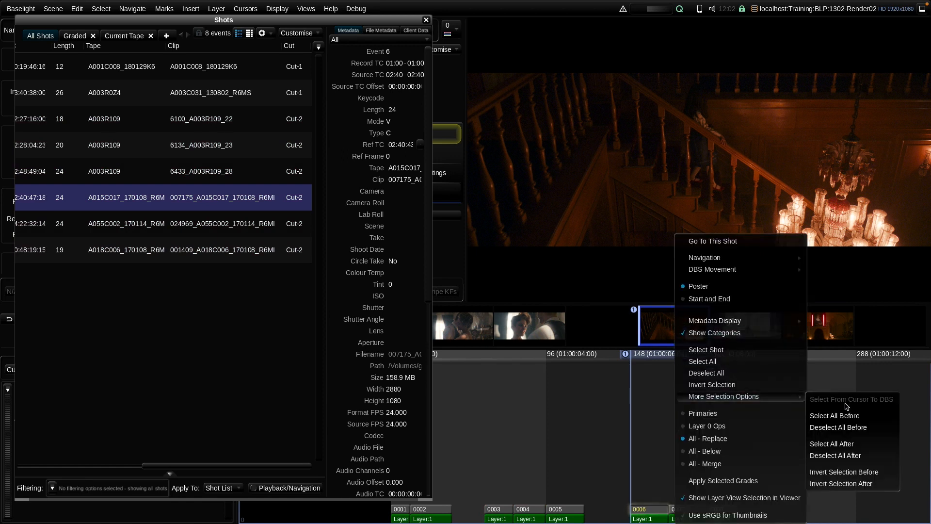
pyautogui.click(843, 445)
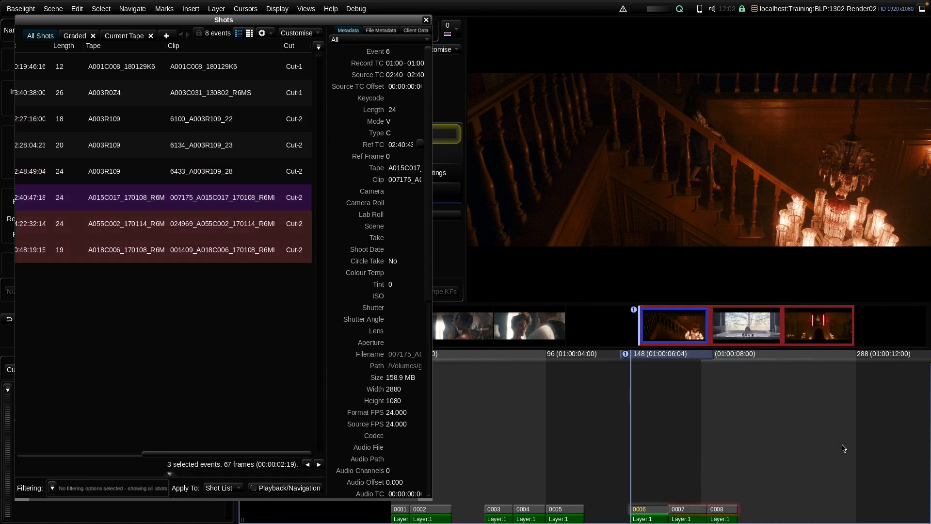
pyautogui.click(306, 197)
pyautogui.press('BackSpace')
pyautogui.write('3')
pyautogui.press('Return')
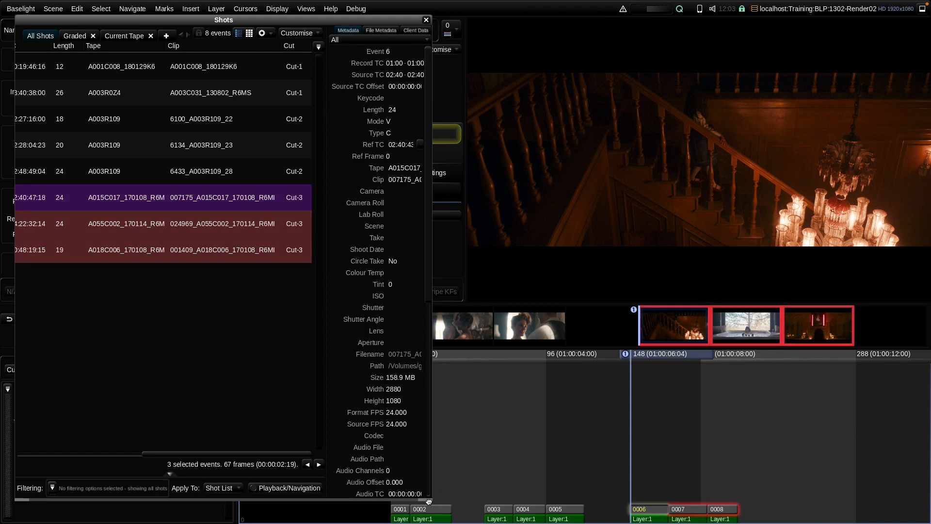
# Widen the Shots window to show the full shot list, deselect all shots and close the window
pyautogui.moveTo(428, 499); pyautogui.dragTo(830, 499)
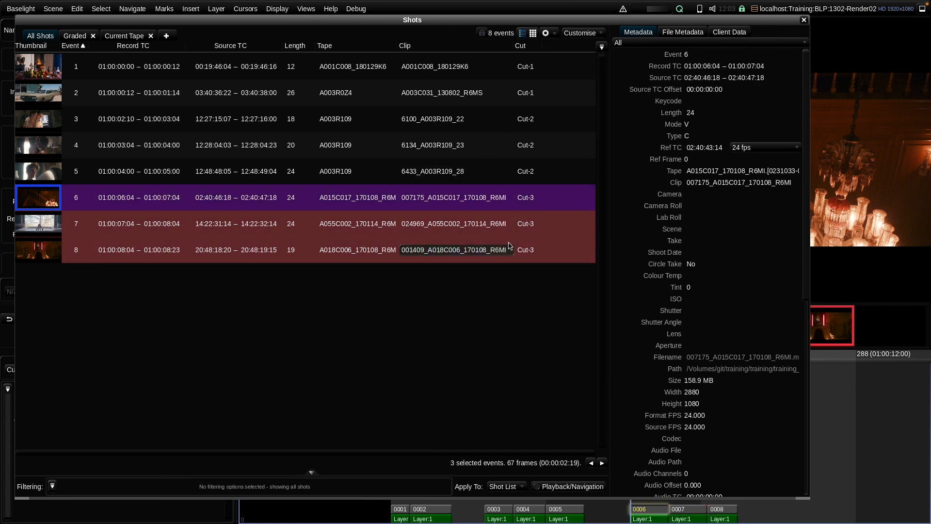
pyautogui.rightClick(349, 197)
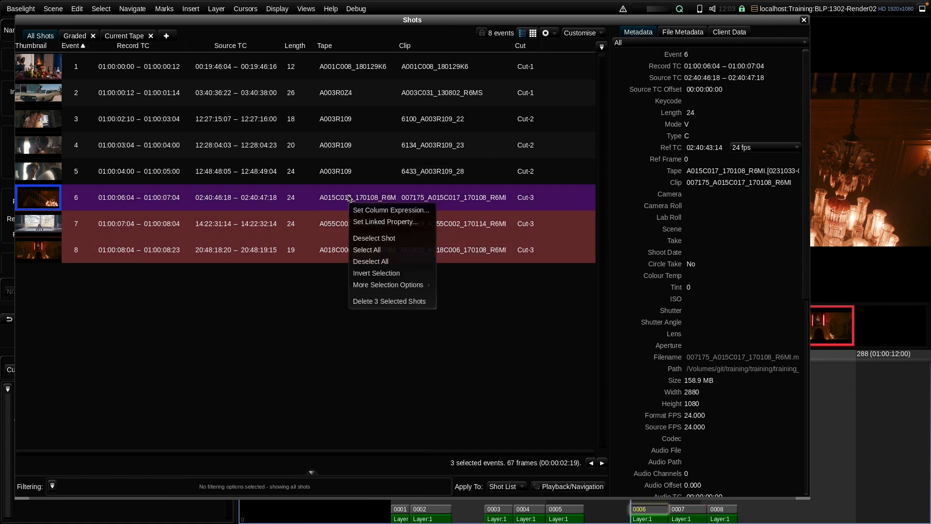
pyautogui.click(398, 262)
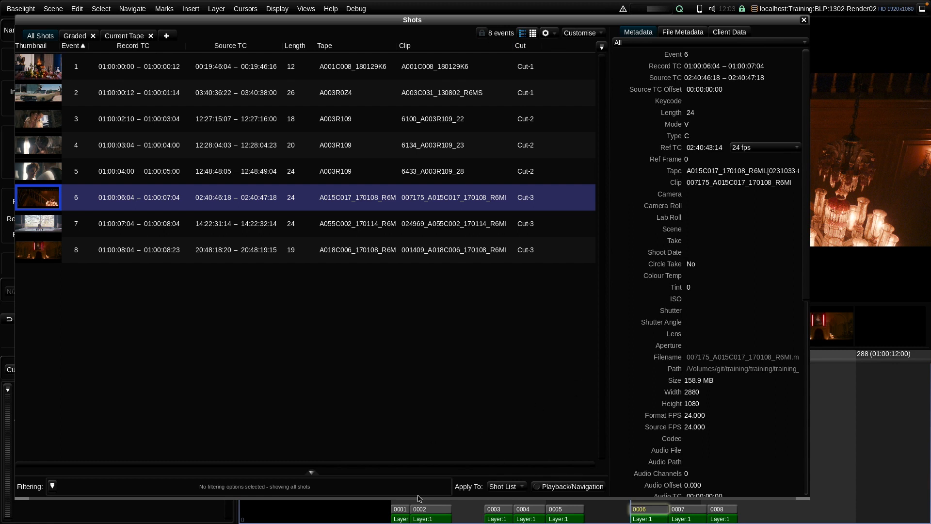
pyautogui.click(804, 21)
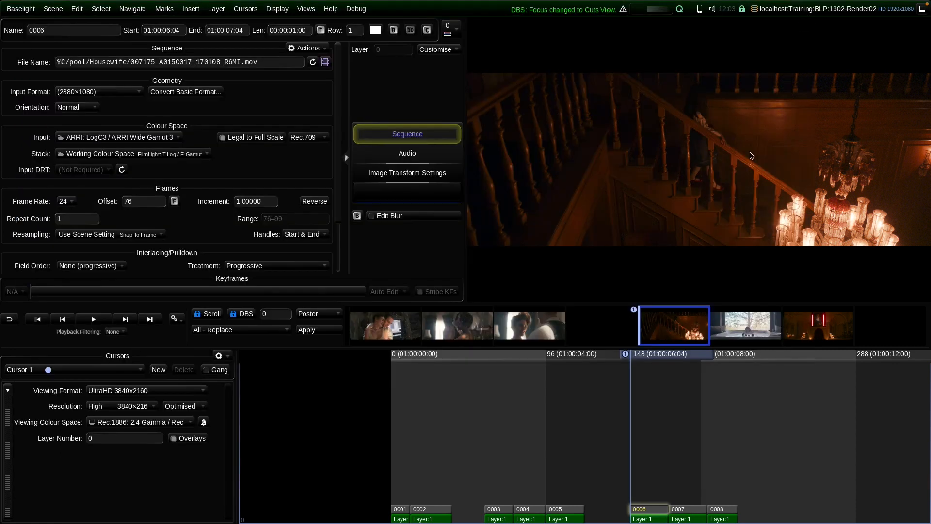
# Select all strips in the timeline and open the Render view
pyautogui.click(694, 473)
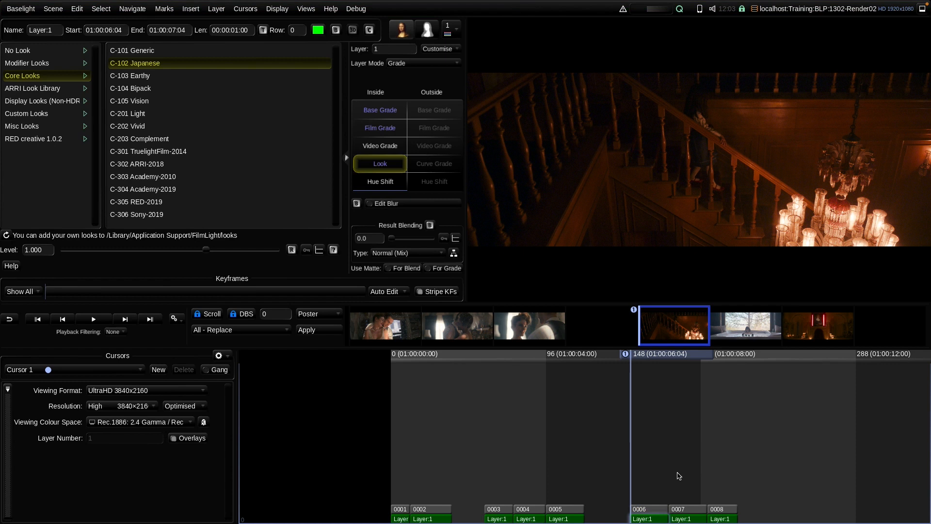
pyautogui.hotkey('ctrl', 'a')
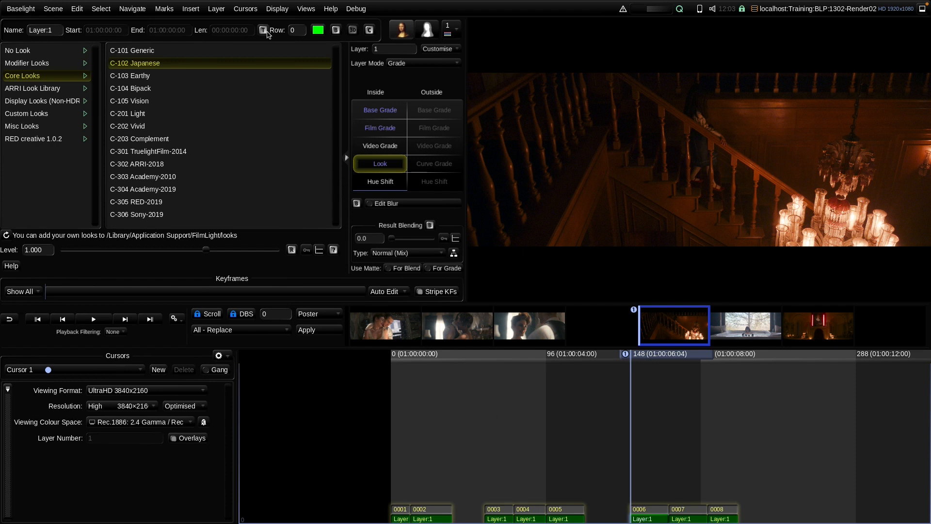
pyautogui.click(306, 9)
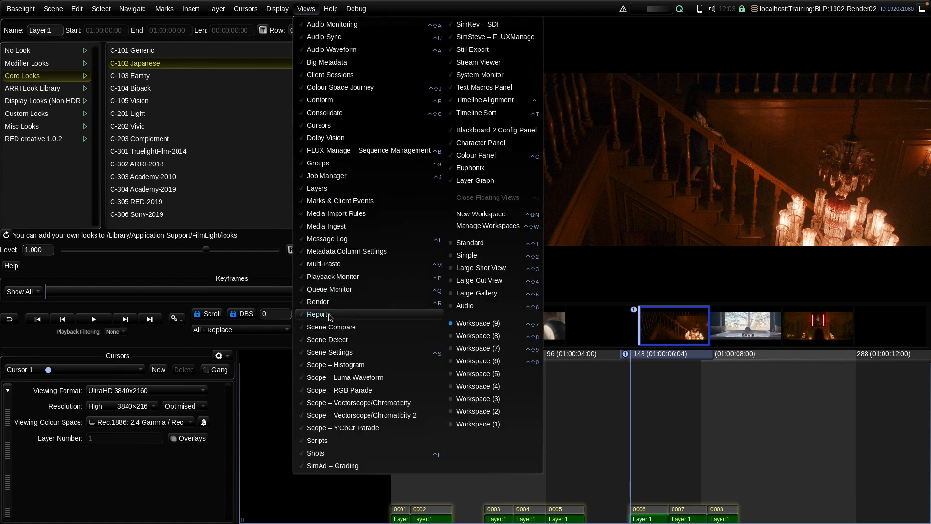
pyautogui.click(335, 303)
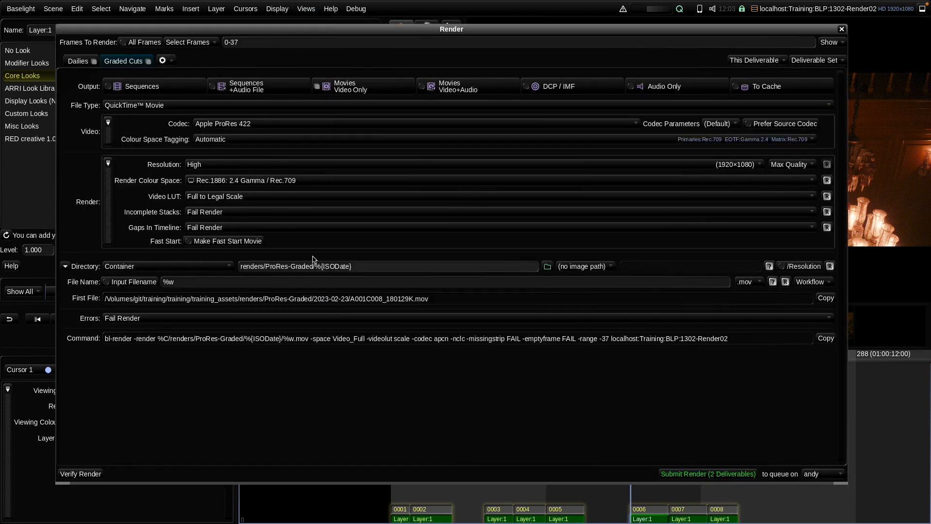
# Set the frames to render to the selected shots and the Graded Cuts file name to %{Cut}
pyautogui.click(183, 43)
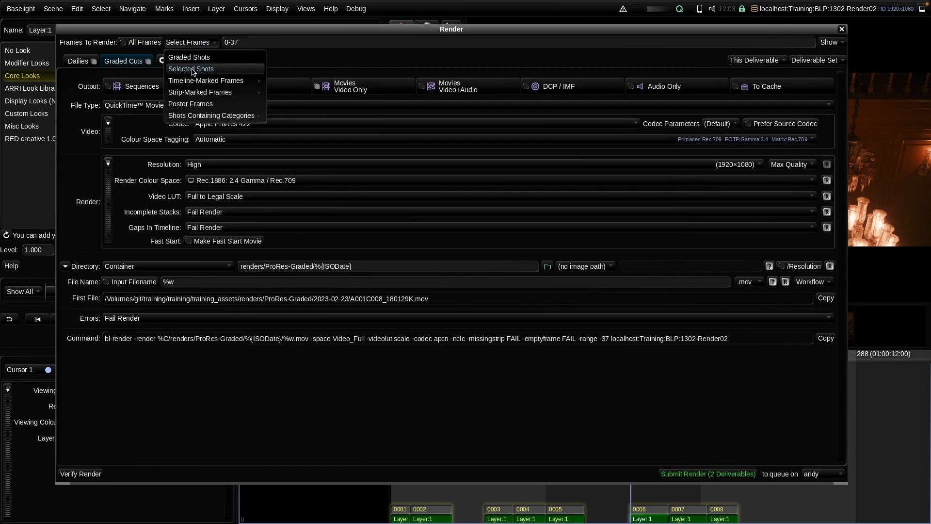
pyautogui.click(193, 69)
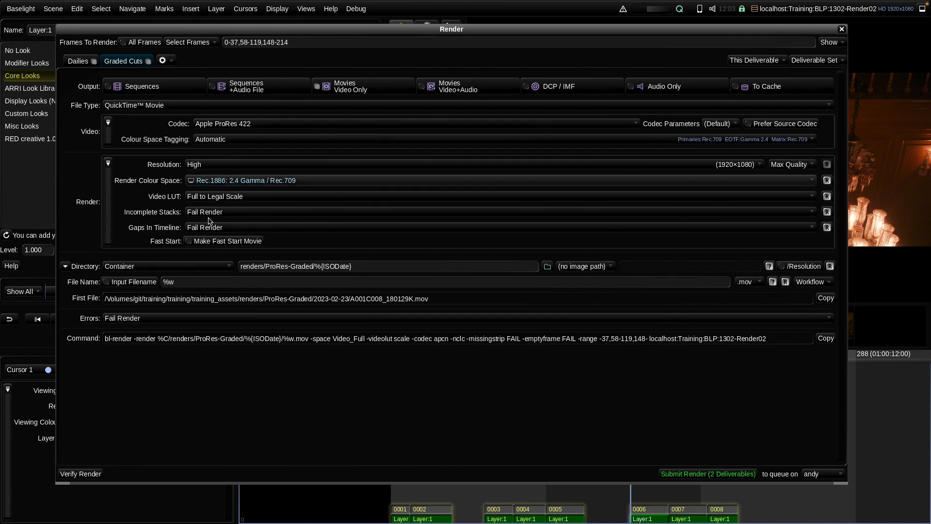
pyautogui.click(194, 282)
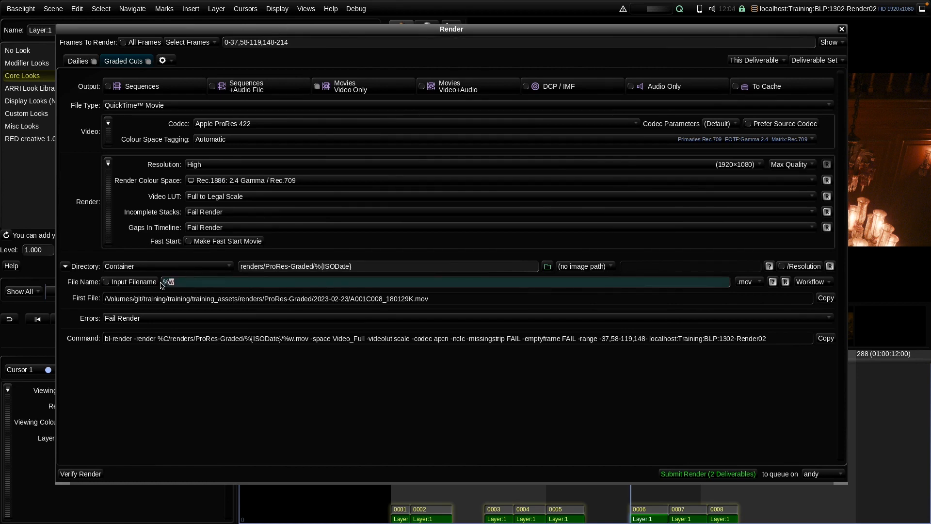
pyautogui.press('BackSpace')
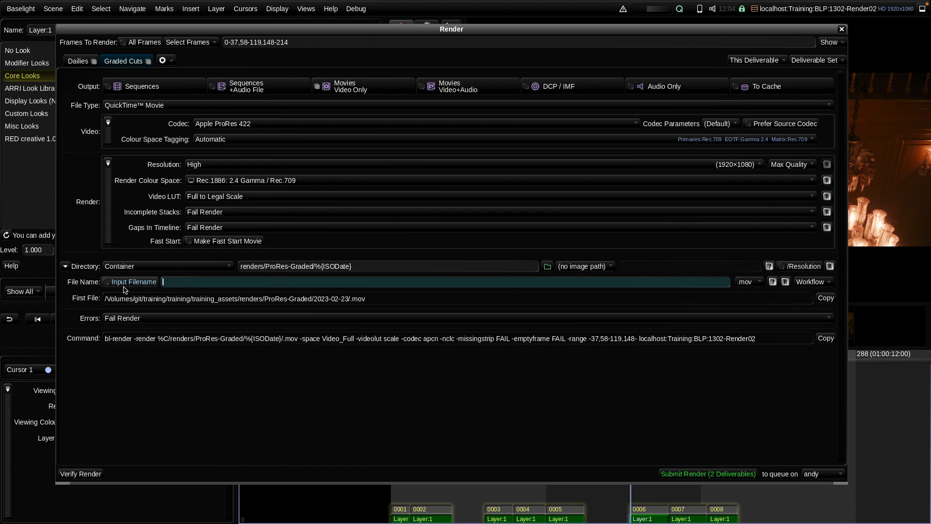
pyautogui.write('%{Cut')
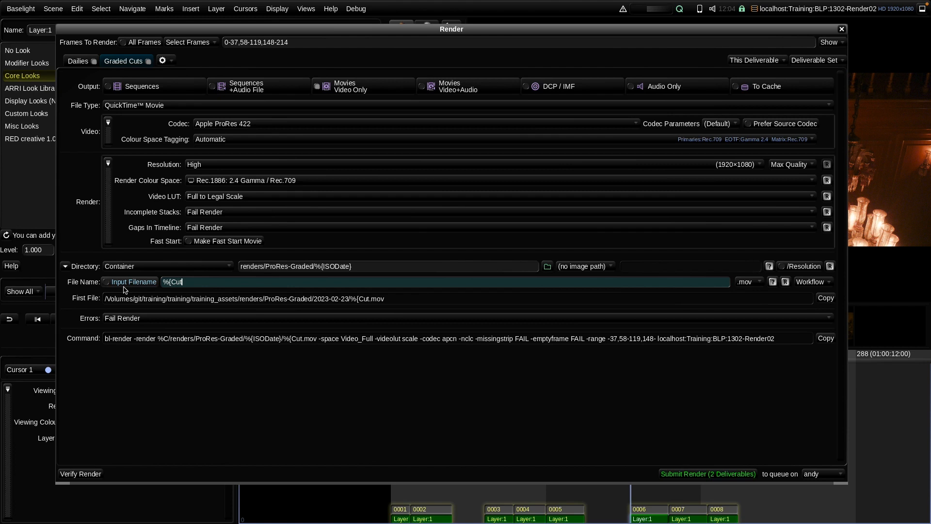
pyautogui.write('}')
pyautogui.press('Return')
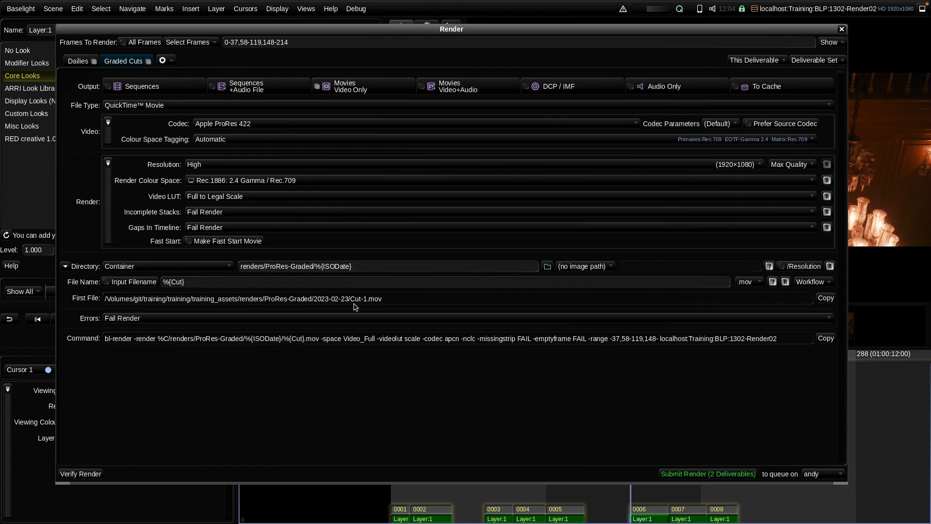
# Extend the Graded Cuts file name to %{Cut}-ProRes-%{ISODate}
pyautogui.click(198, 281)
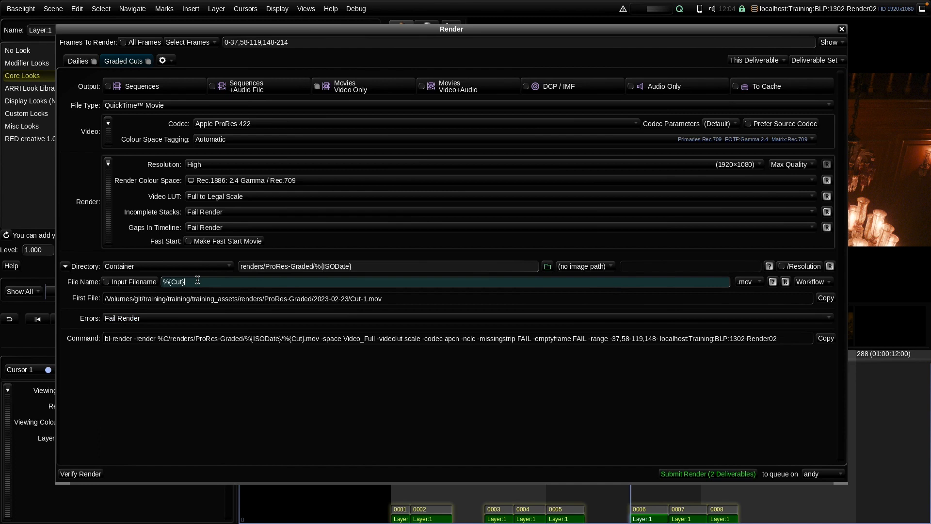
pyautogui.write('-Pro')
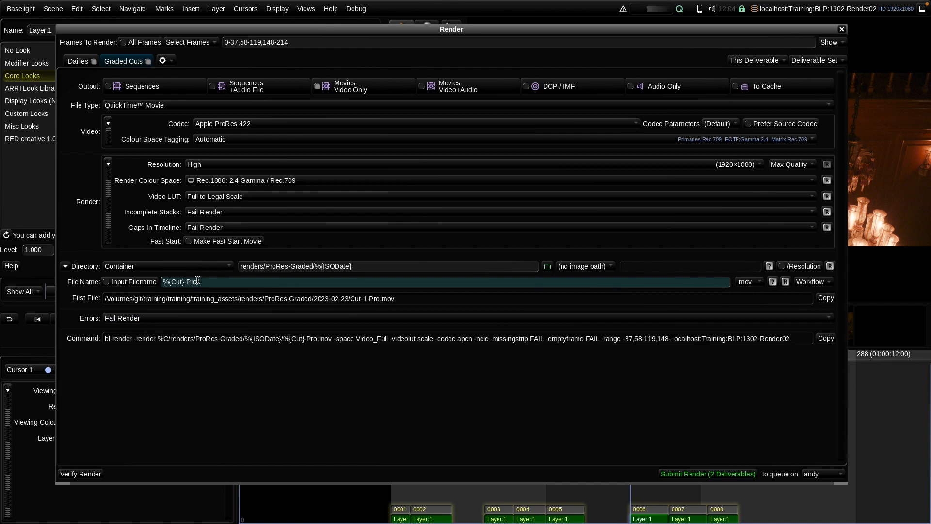
pyautogui.write('Res-')
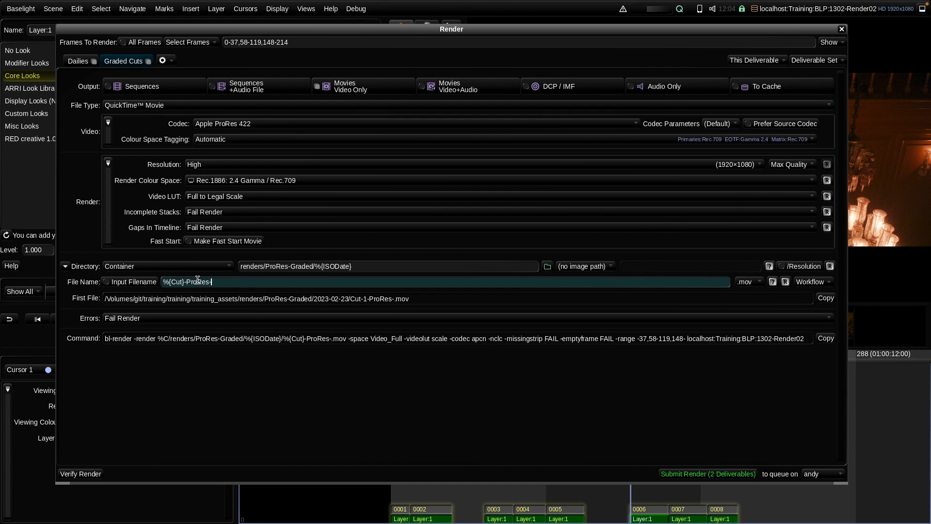
pyautogui.write('%{ISODate')
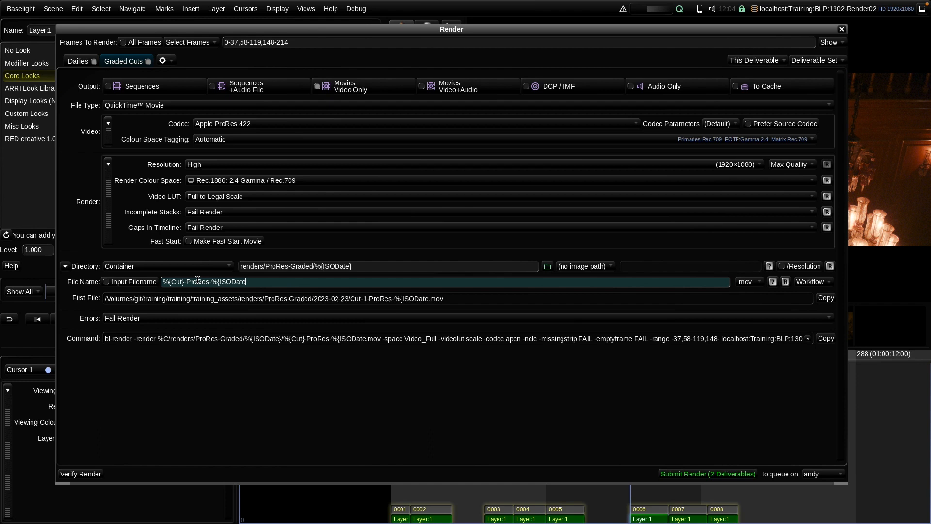
pyautogui.write('}')
pyautogui.press('Return')
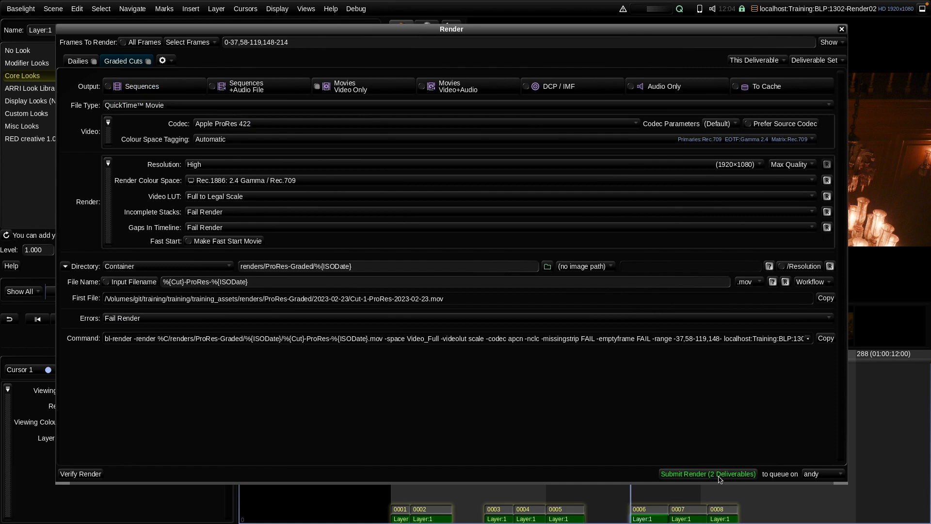
# Exclude the Dailies deliverable and submit the Graded Cuts render to the queue with the default operation title
pyautogui.click(94, 61)
pyautogui.click(698, 474)
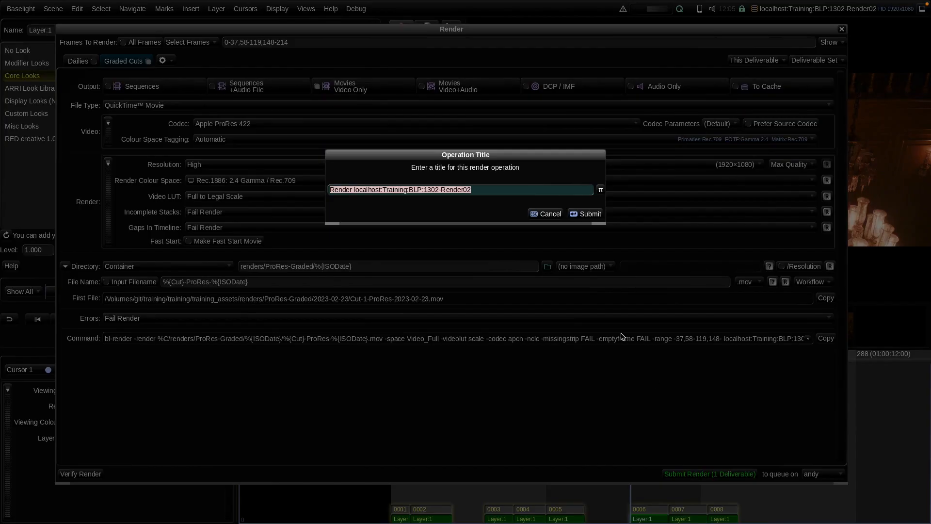
pyautogui.click(585, 214)
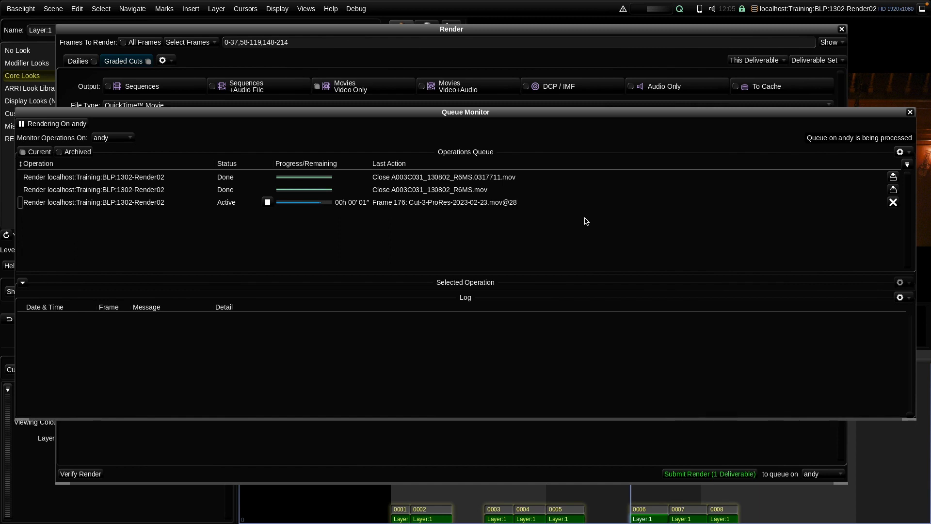
# Switch to Finder and examine the rendered Cut-1, Cut-2 and Cut-3 ProRes movies in the 2023-02-23 folder
pyautogui.press('super+Tab')
pyautogui.press('super+Tab')
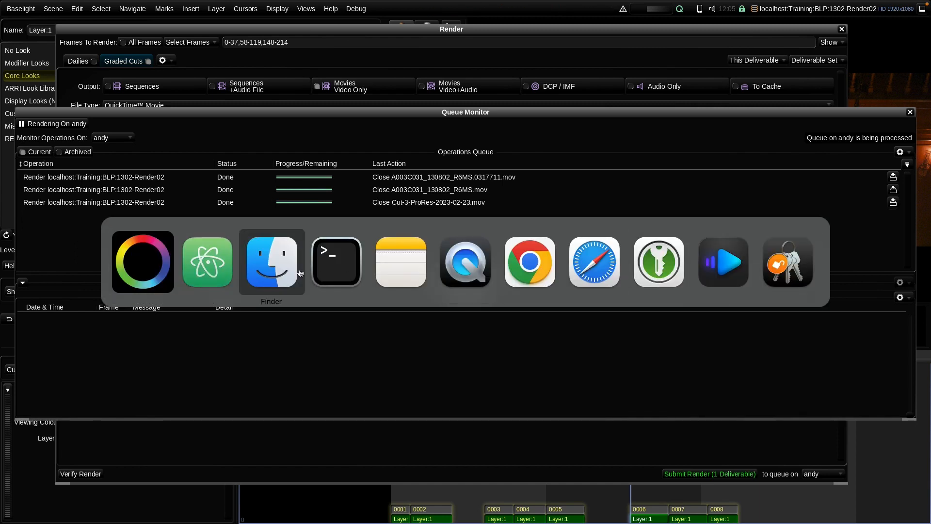
pyautogui.click(284, 272)
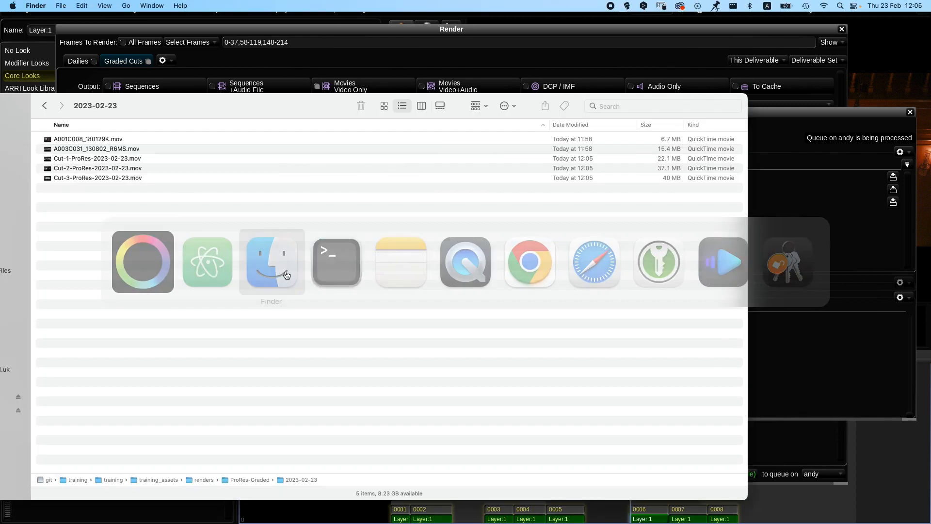
pyautogui.click(95, 160)
pyautogui.click(99, 168)
pyautogui.click(100, 177)
pyautogui.click(102, 169)
pyautogui.click(98, 160)
pyautogui.click(101, 170)
pyautogui.click(105, 178)
pyautogui.click(151, 216)
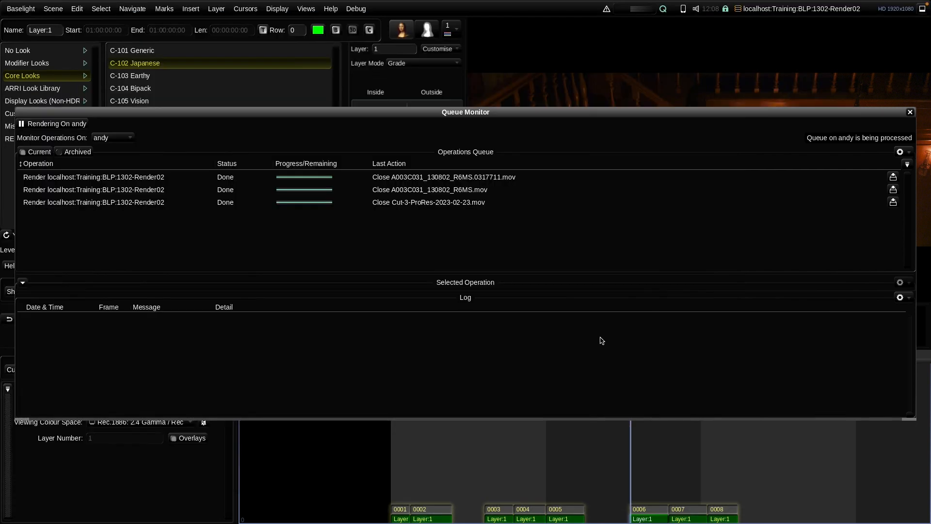
# Deselect all timeline strips and close the Queue Monitor
pyautogui.click(600, 451)
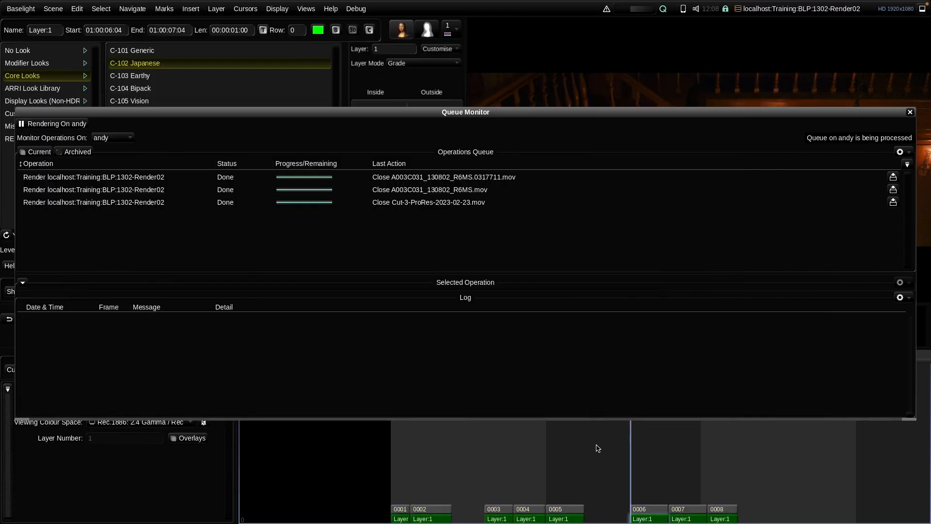
pyautogui.press('Escape')
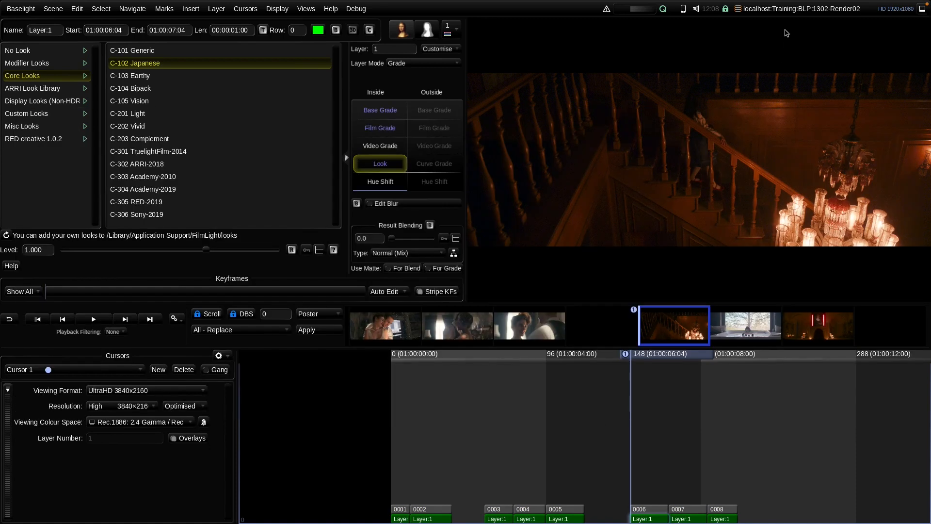
# Read the file numbering expressions full screen in the 1302-Render02-slide scene and return to the 1302-Render02 scene
pyautogui.click(783, 9)
pyautogui.click(791, 37)
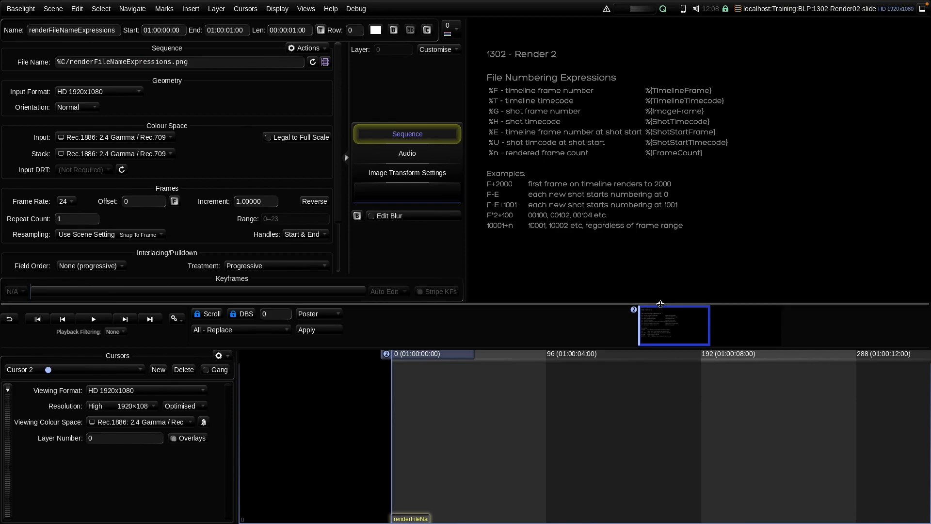
pyautogui.click(661, 305)
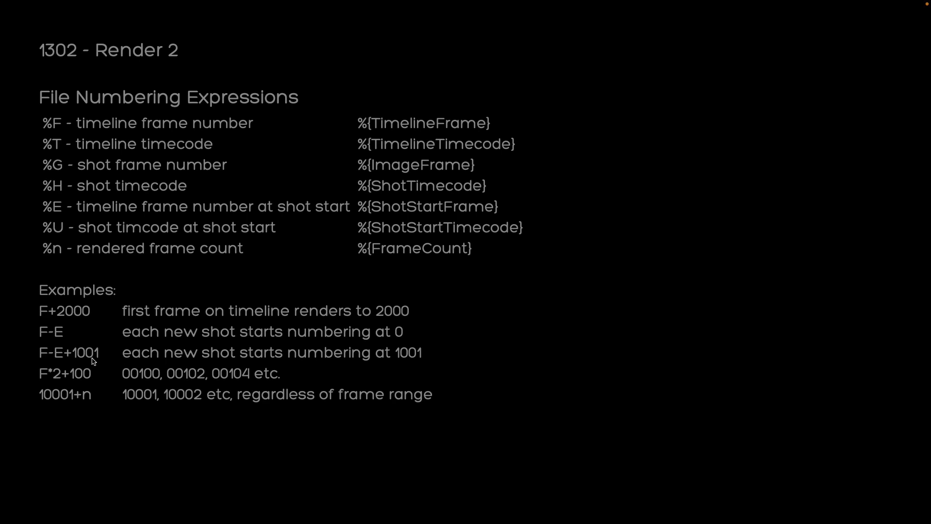
pyautogui.press('Escape')
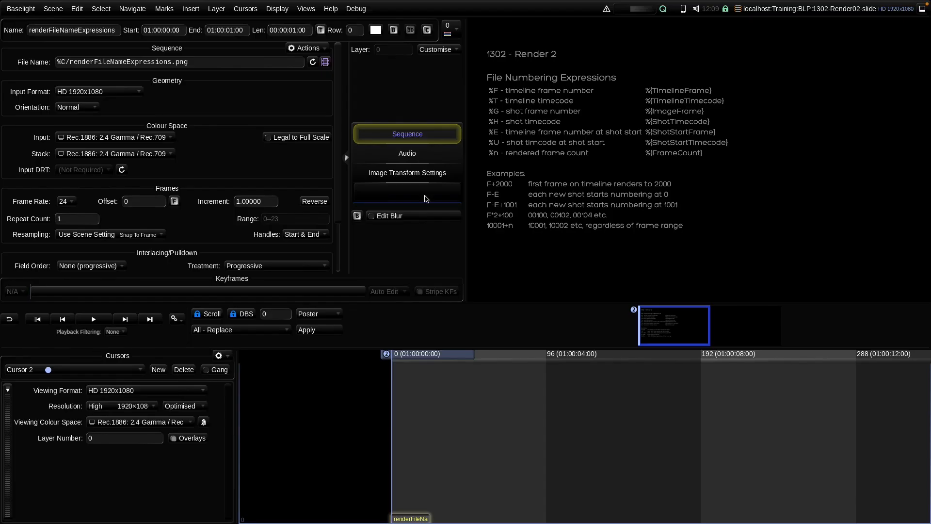
pyautogui.click(775, 9)
pyautogui.click(774, 25)
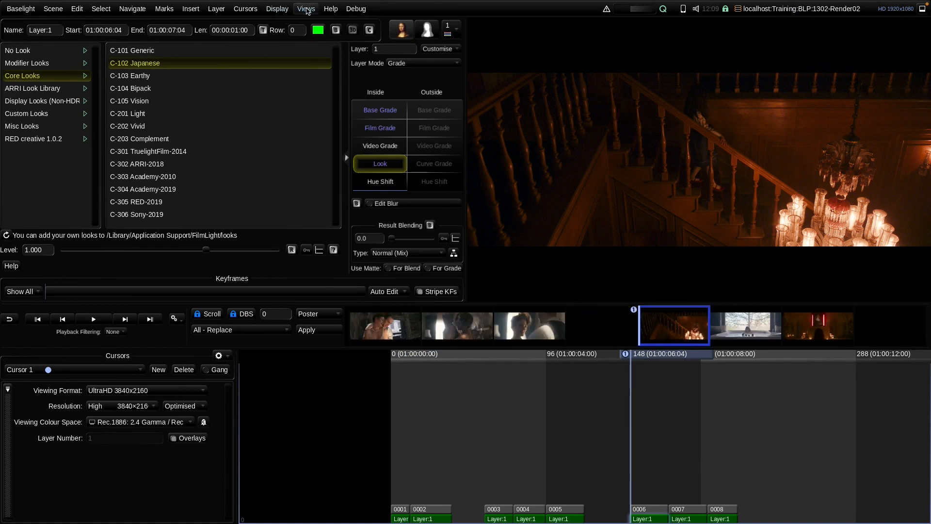
# Reopen the Render view and add a copy of the Dailies deliverable
pyautogui.click(306, 9)
pyautogui.click(324, 302)
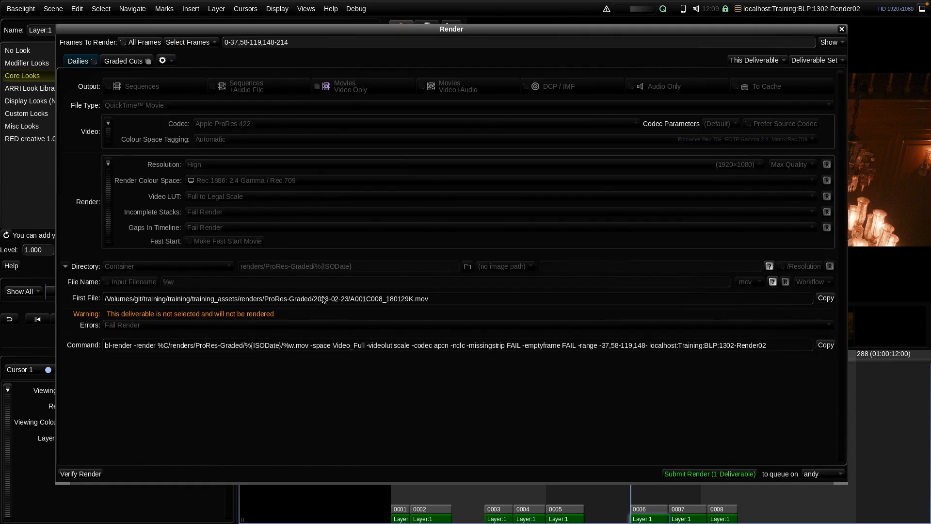
pyautogui.click(164, 61)
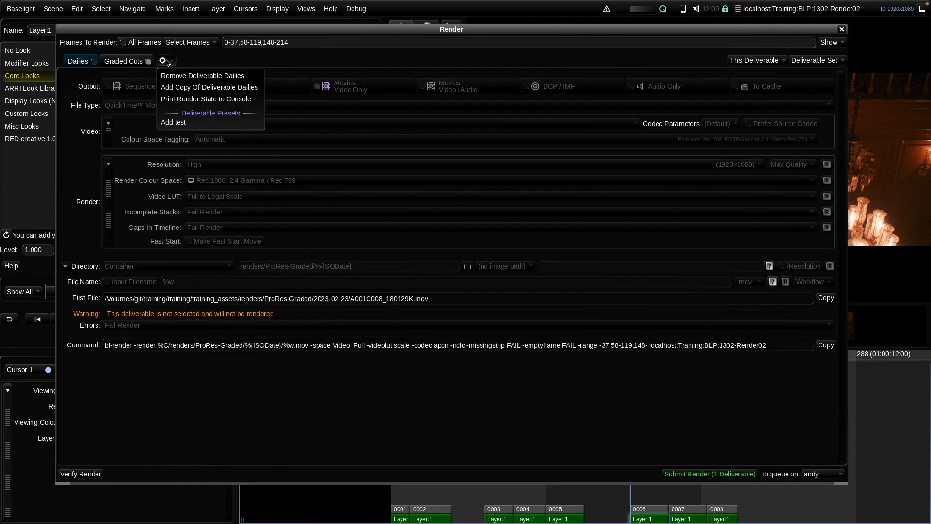
pyautogui.click(175, 88)
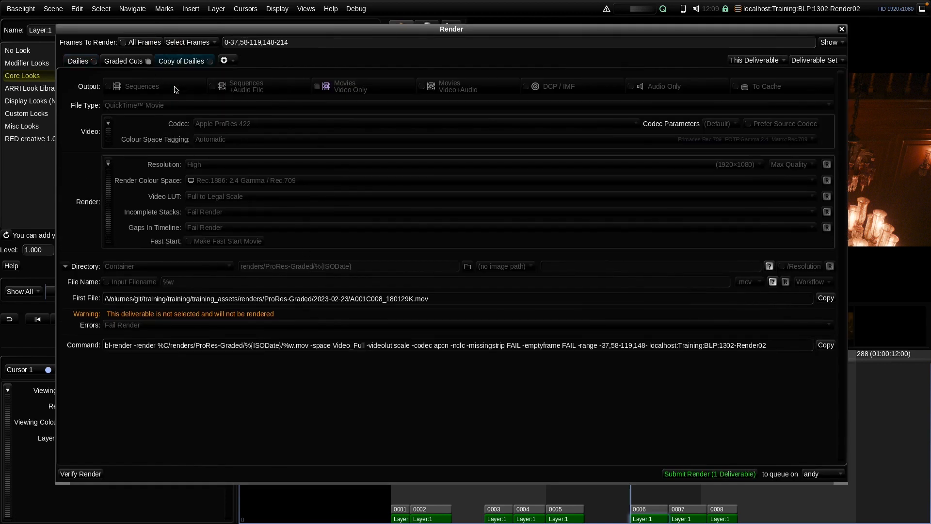
# Exclude the Graded Cuts deliverable from the render and rename the copied deliverable VFX Pulls
pyautogui.click(148, 62)
pyautogui.doubleClick(174, 64)
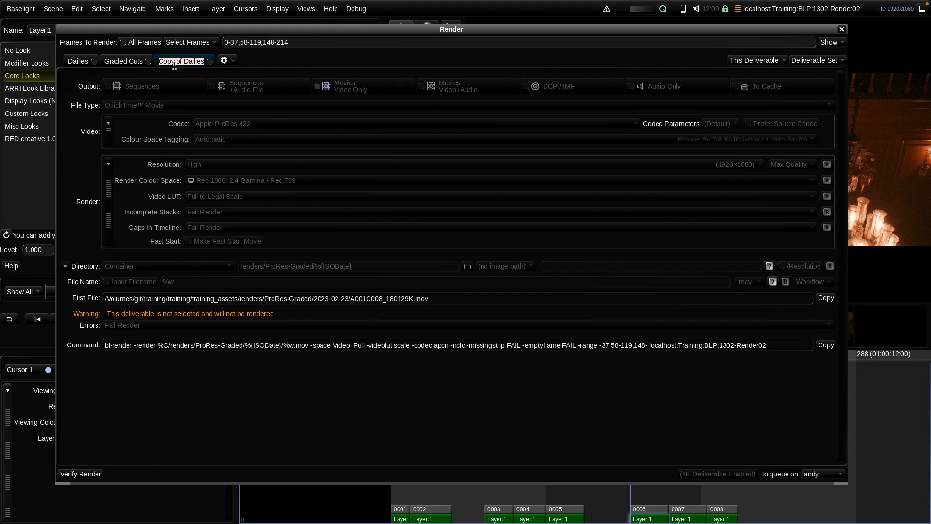
pyautogui.write('VRF')
pyautogui.press('Return')
# Enable the VFX Pulls deliverable and set its output to Sequences
pyautogui.click(194, 62)
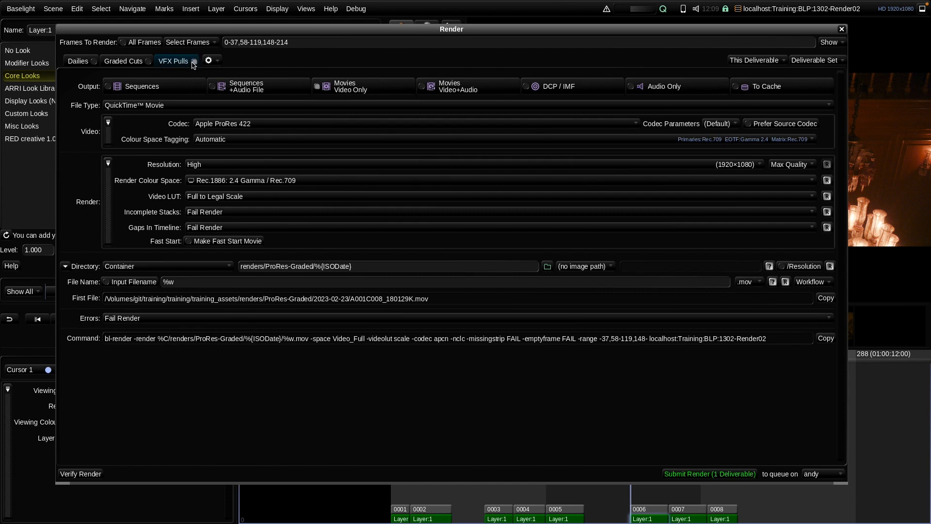
pyautogui.click(146, 86)
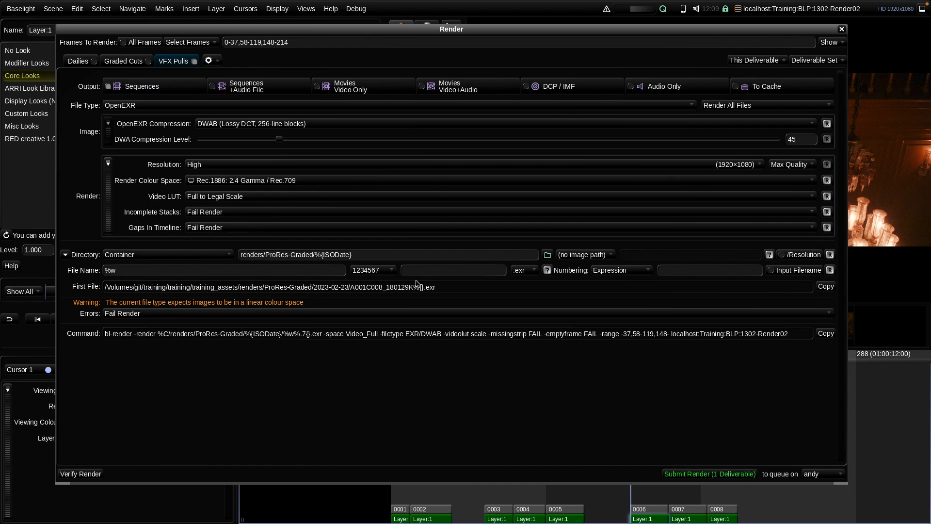
# Try the Shot Frame № and Scene Frame № numbering modes for VFX Pulls and return to Expression
pyautogui.click(608, 271)
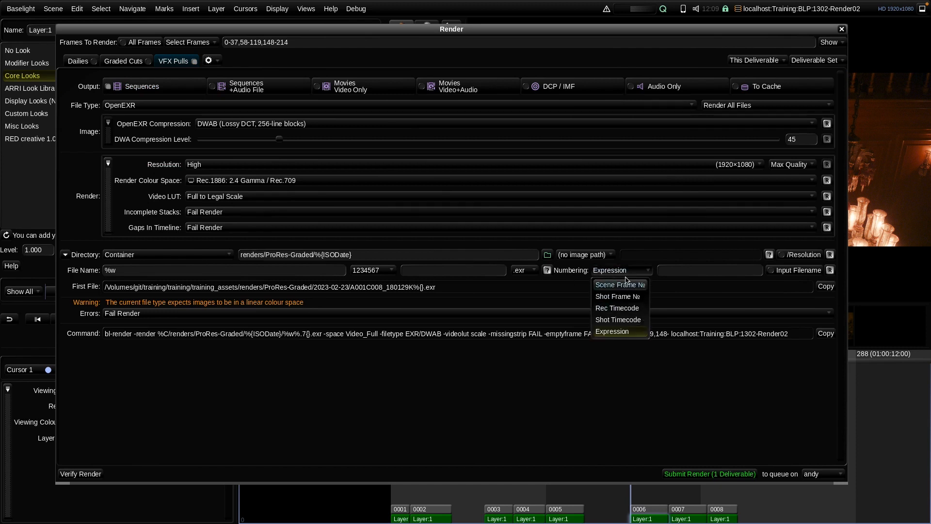
pyautogui.click(620, 296)
pyautogui.click(701, 272)
pyautogui.click(719, 285)
pyautogui.click(717, 273)
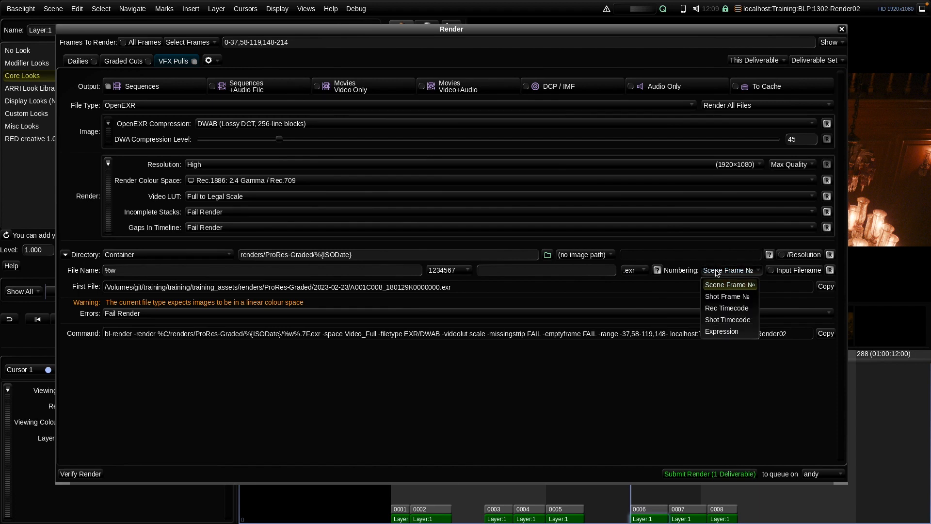
pyautogui.click(720, 333)
# Set the VFX Pulls frame numbering expression to F-E+1001
pyautogui.click(664, 270)
pyautogui.write('-E+1001')
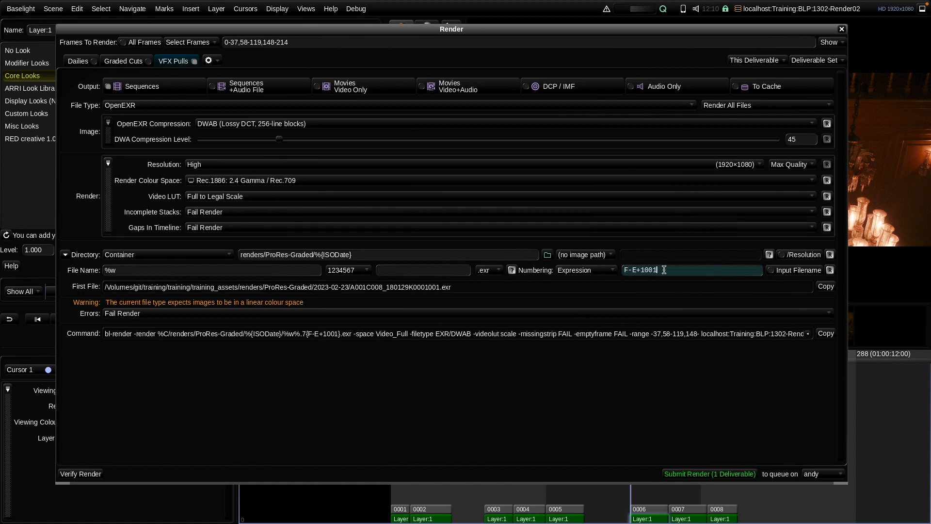
pyautogui.press('Return')
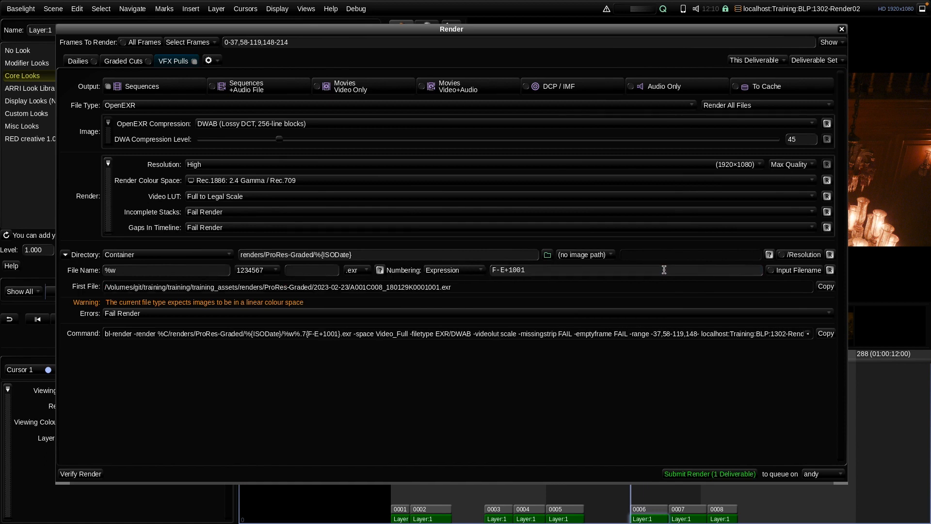
# Add a period to the end of the VFX Pulls file name, making it %w
pyautogui.click(131, 269)
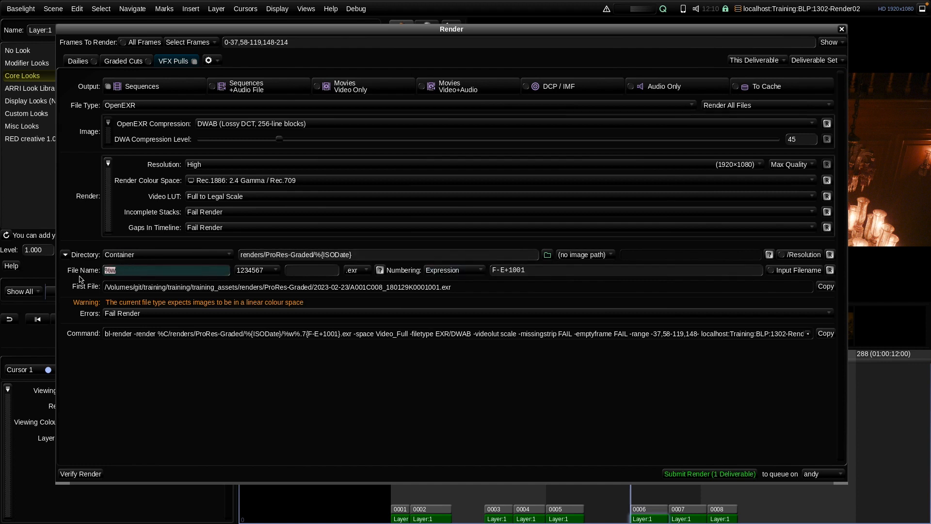
pyautogui.press('Right')
pyautogui.write('.')
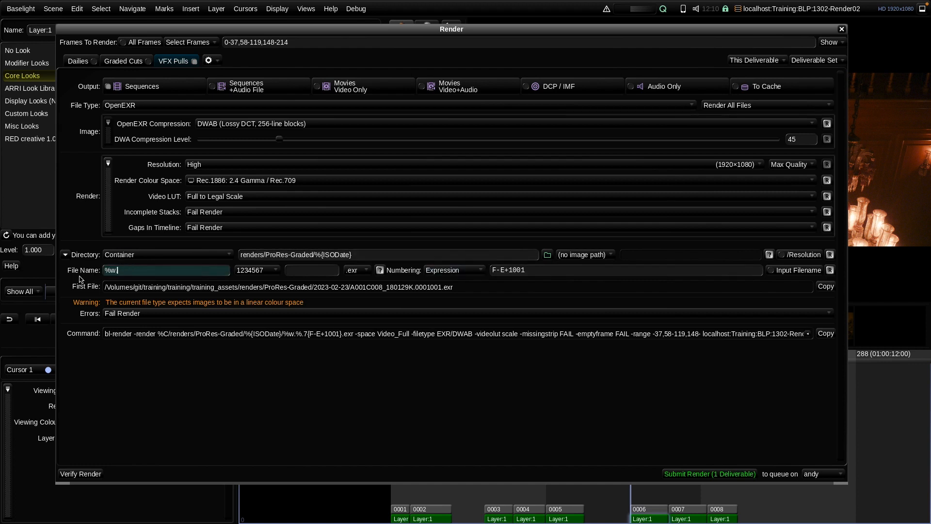
pyautogui.press('Return')
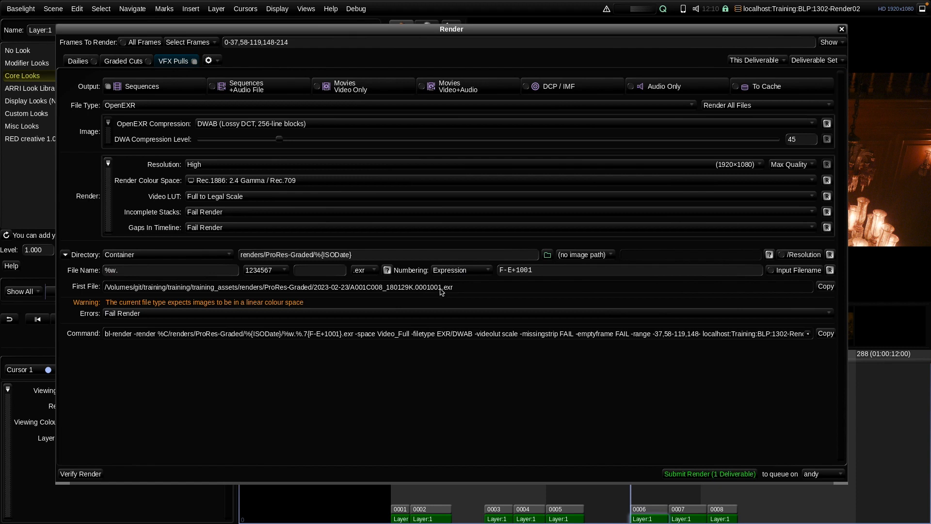
# Limit the frames to render to shot 0006, giving the range 148-171
pyautogui.click(651, 512)
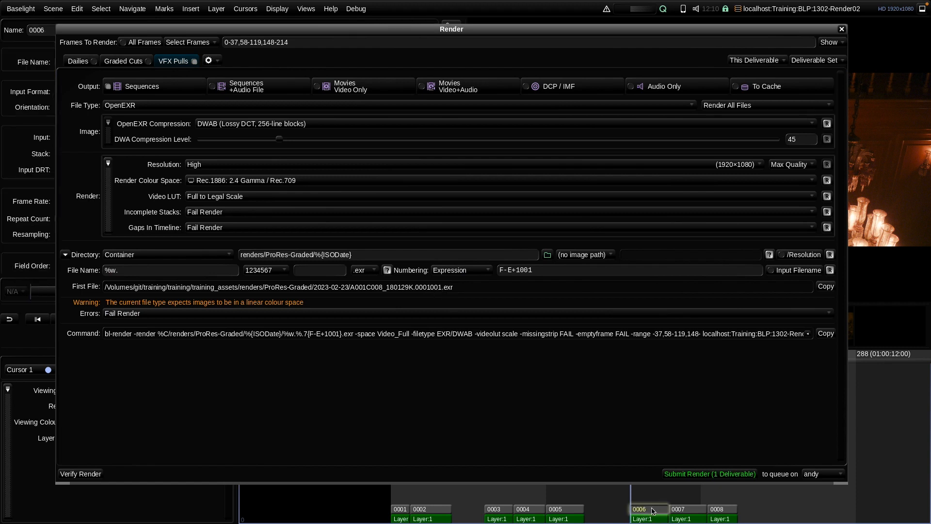
pyautogui.click(188, 43)
pyautogui.click(189, 72)
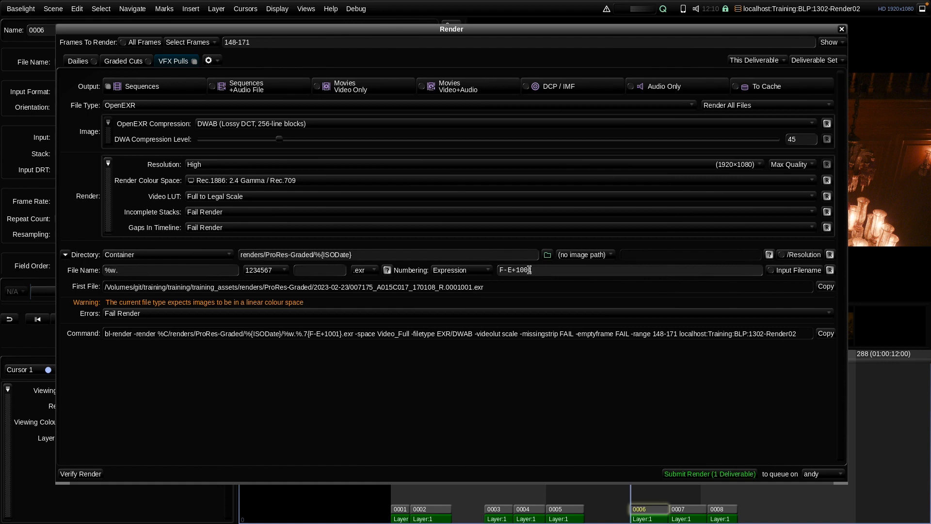
# Try F-E+990 and F-E+991 as the VFX Pulls frame numbering expression
pyautogui.moveTo(517, 271); pyautogui.dragTo(553, 275)
pyautogui.write('990')
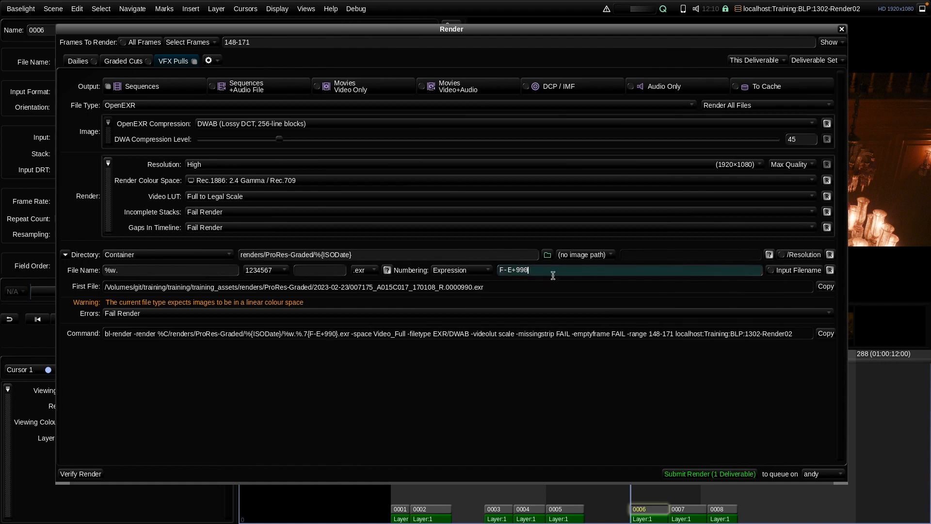
pyautogui.press('Return')
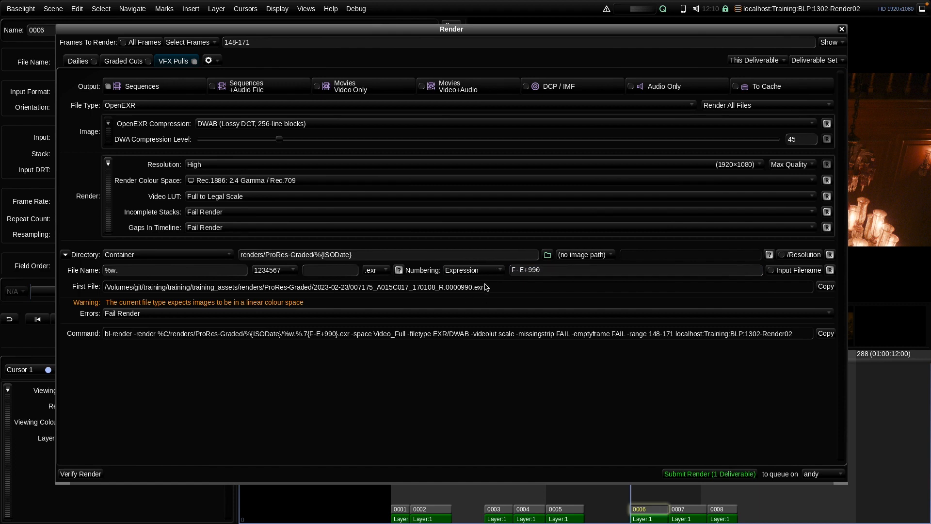
pyautogui.click(546, 271)
pyautogui.press('BackSpace')
pyautogui.write('1')
pyautogui.press('Return')
# In the Shots view, hide the Cut column and create an Integer custom column named ShotStartFrame
pyautogui.hotkey('ctrl', 'h')
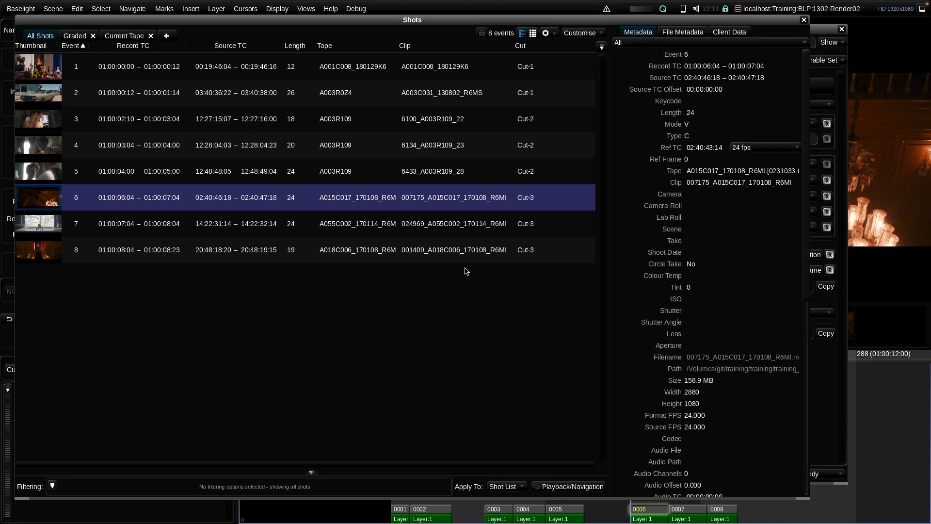
pyautogui.click(602, 46)
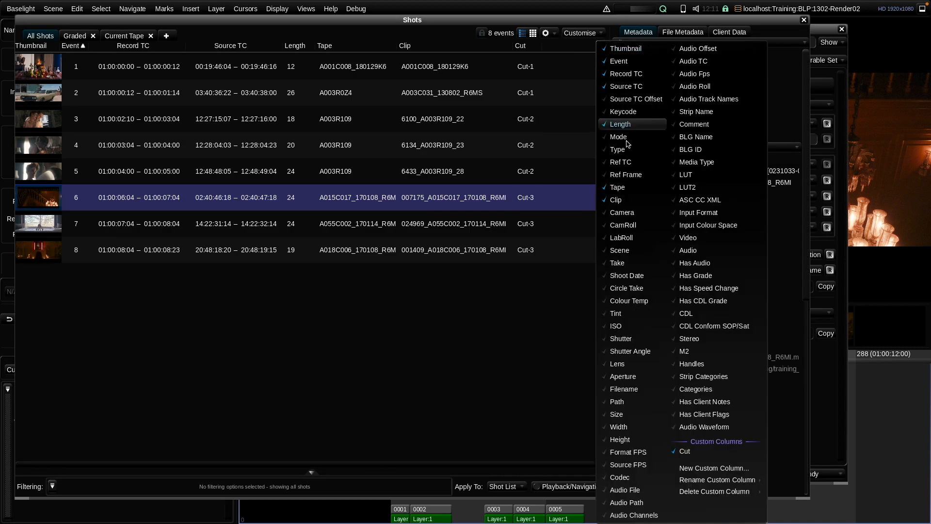
pyautogui.click(688, 451)
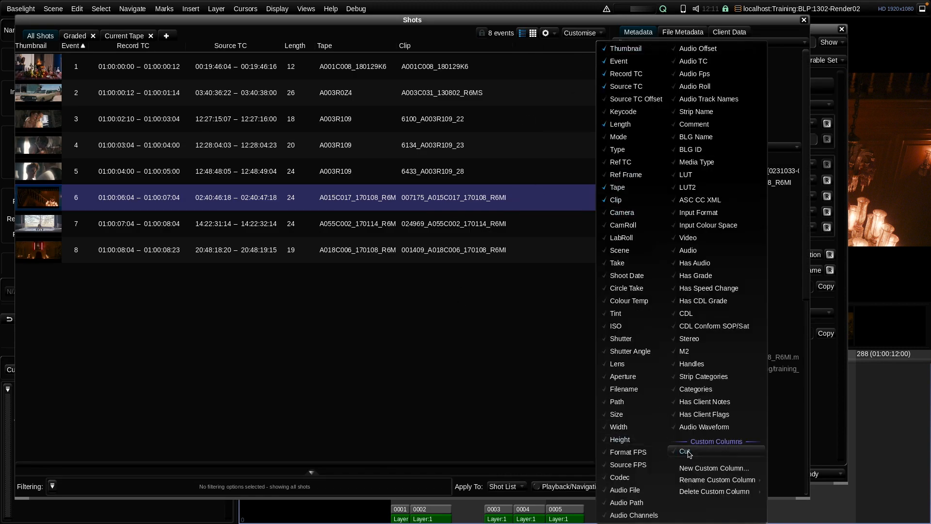
pyautogui.click(704, 469)
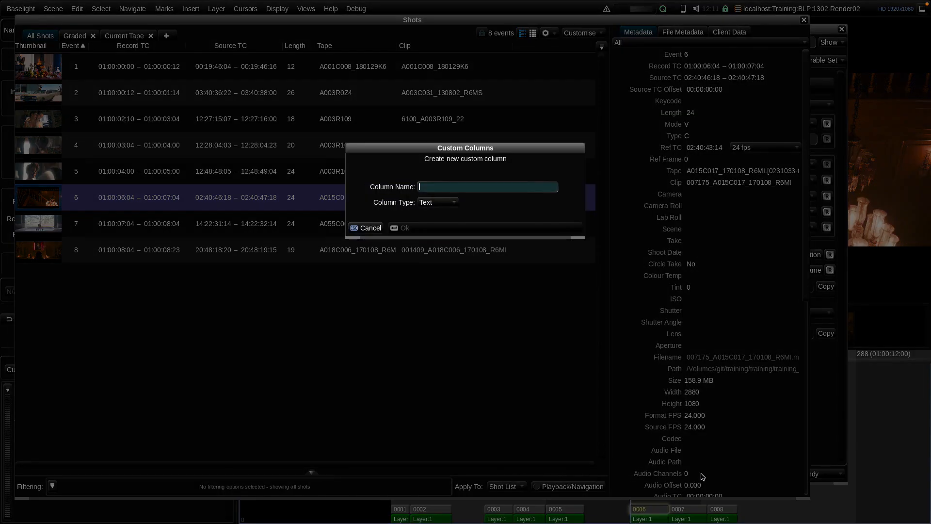
pyautogui.write('ShotStartFrame')
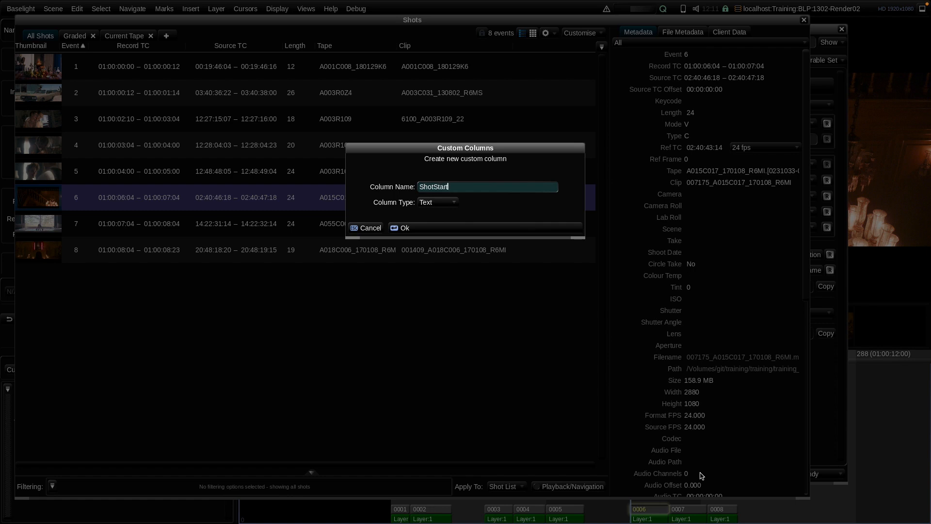
pyautogui.click(442, 203)
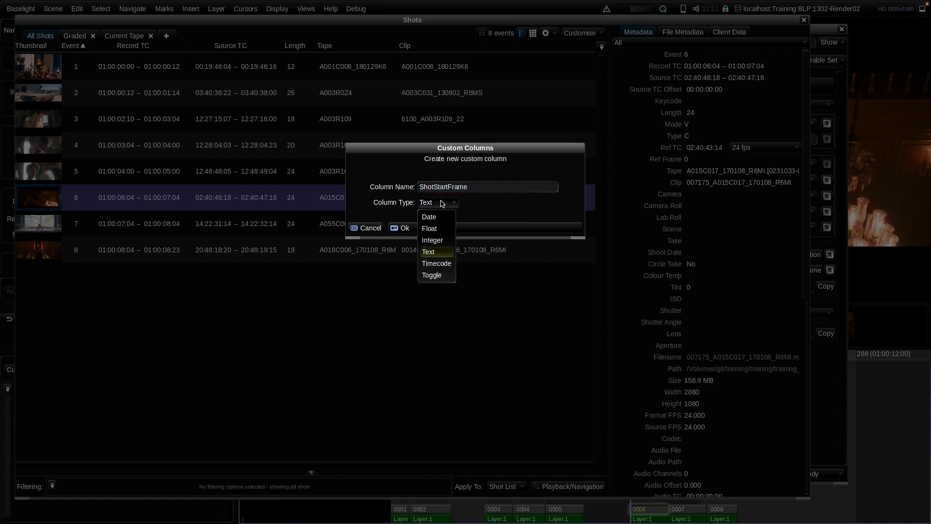
pyautogui.click(440, 240)
pyautogui.click(452, 230)
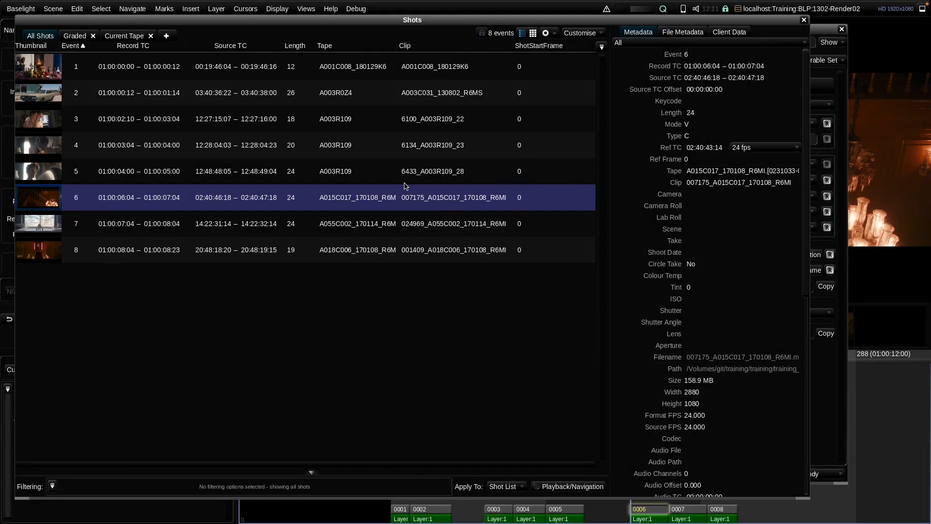
# Set ShotStartFrame to 990 for all shots at once and close the Shots view
pyautogui.rightClick(365, 197)
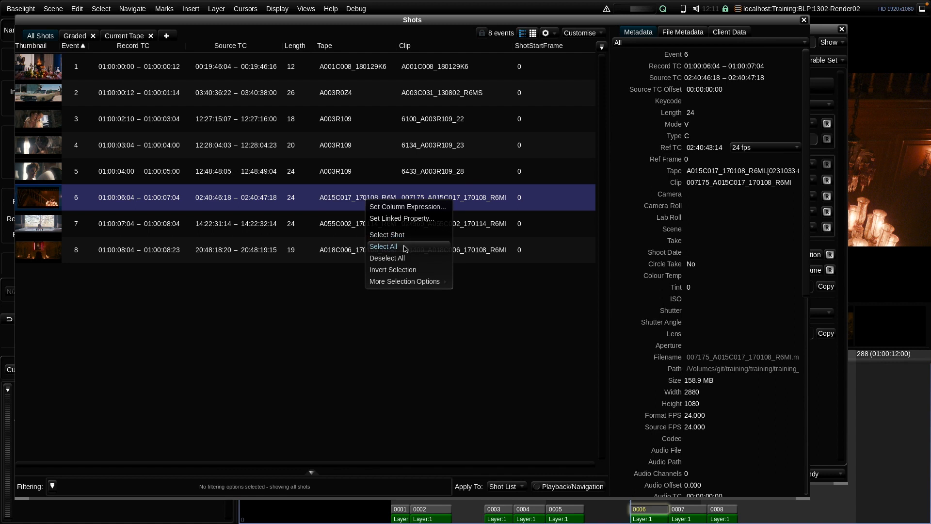
pyautogui.click(383, 246)
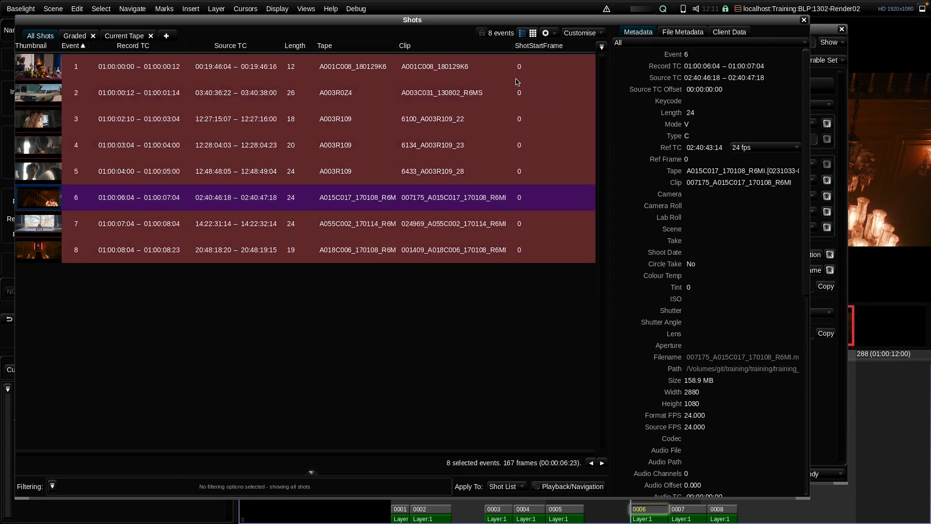
pyautogui.doubleClick(530, 167)
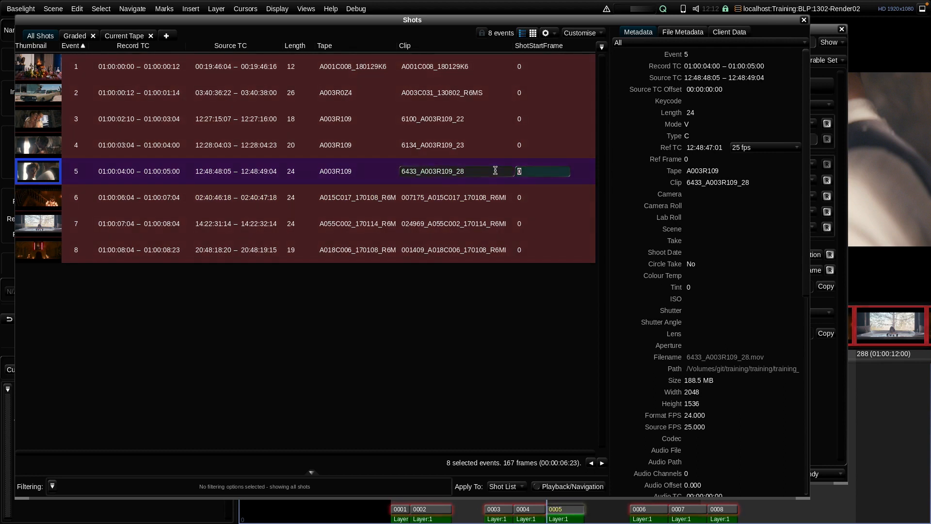
pyautogui.write('990')
pyautogui.press('Return')
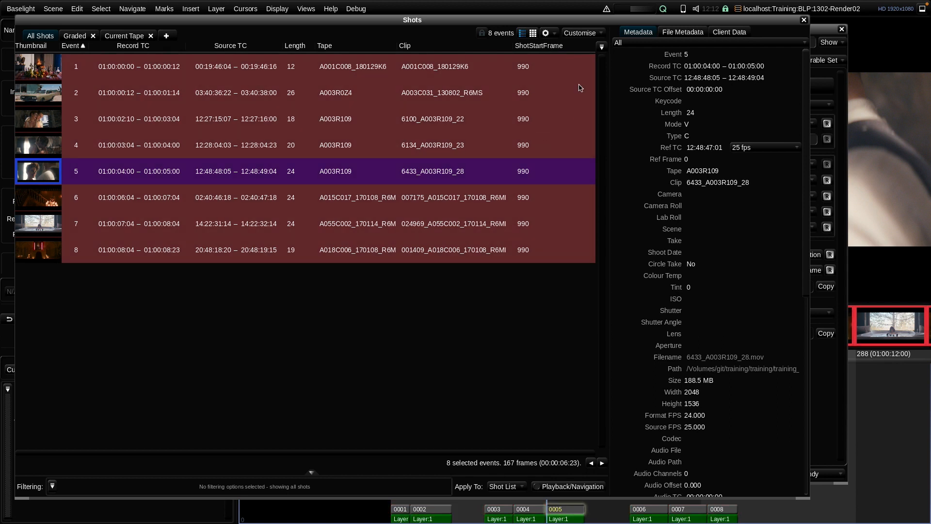
pyautogui.press('Escape')
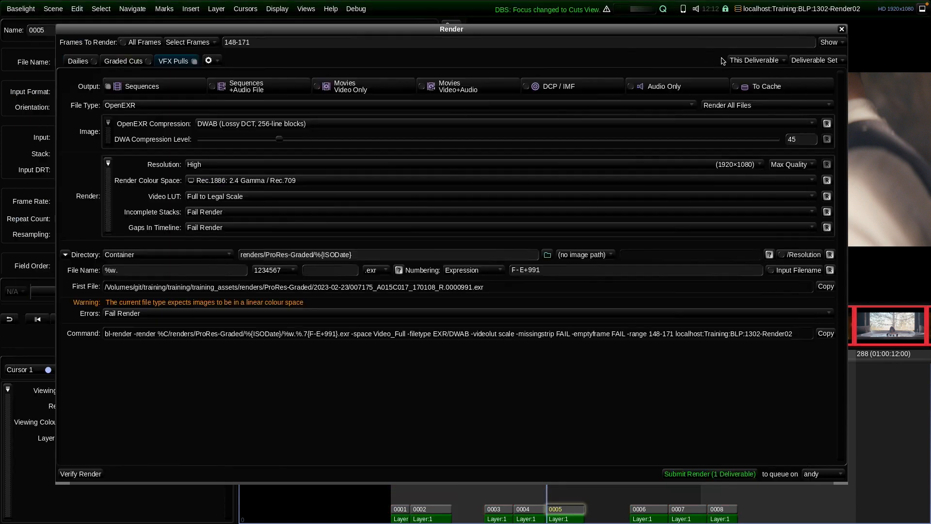
# Set the VFX Pulls frame numbering expression to F-E+ShotStartFrame
pyautogui.doubleClick(532, 269)
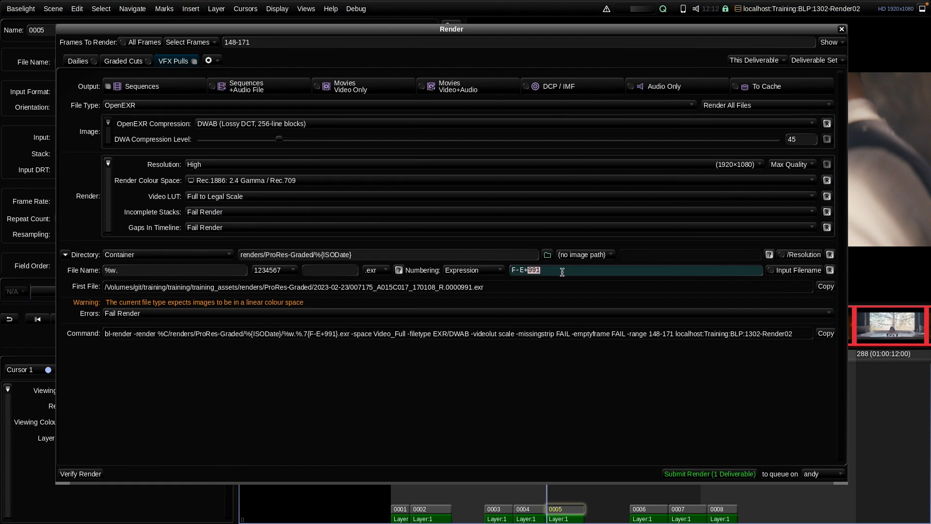
pyautogui.write('ShotS')
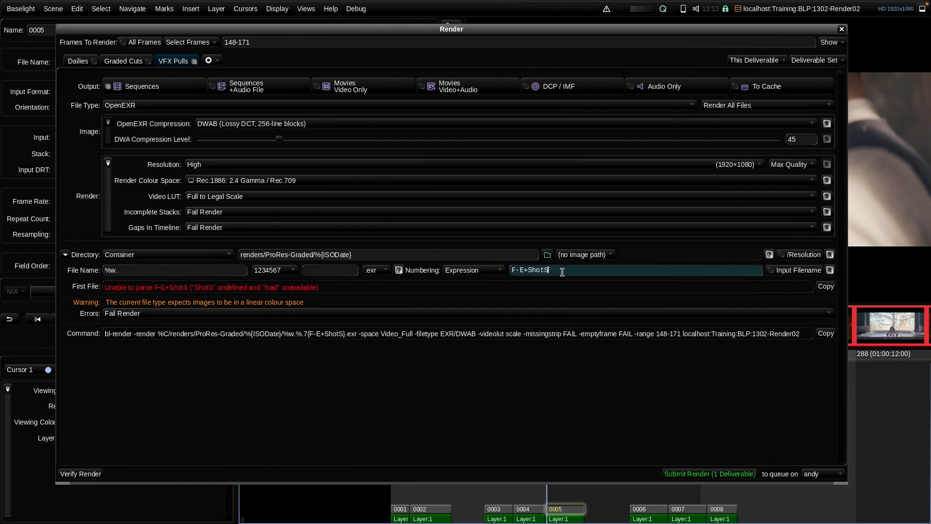
pyautogui.write('tart')
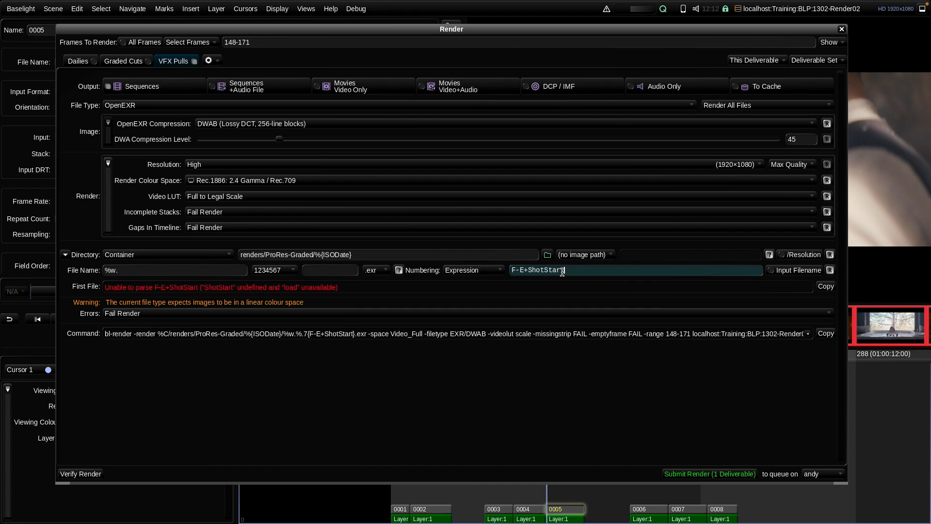
pyautogui.write('Frame')
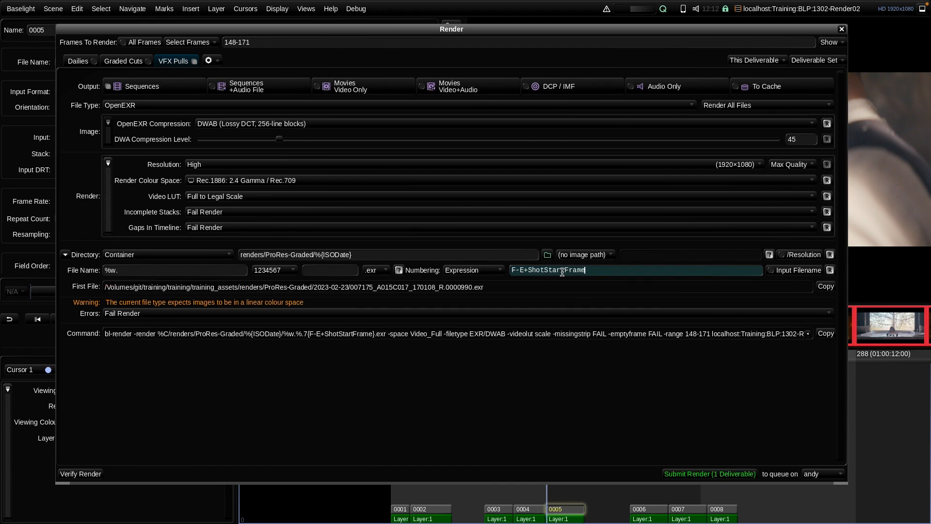
pyautogui.press('Return')
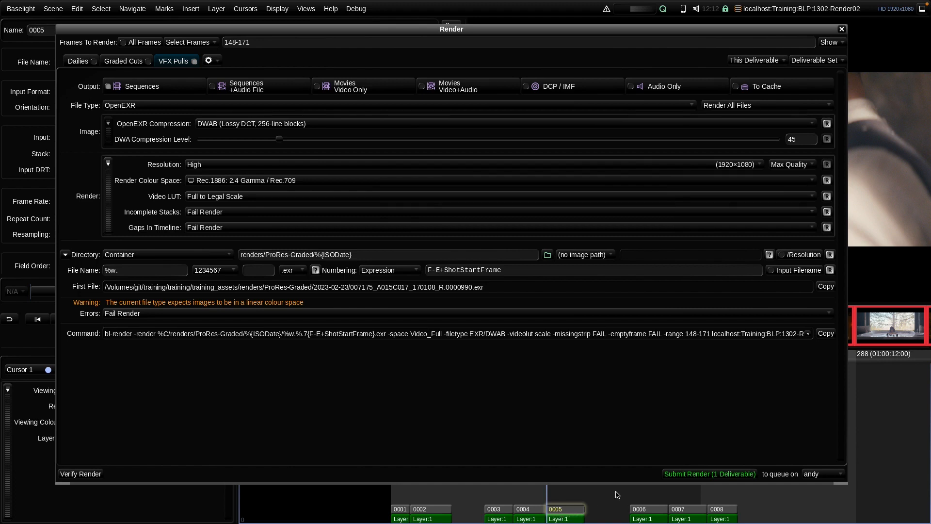
# Make shot 0006 current and reapply its range, 148-171, as the frames to render
pyautogui.click(647, 512)
pyautogui.click(188, 42)
pyautogui.click(192, 72)
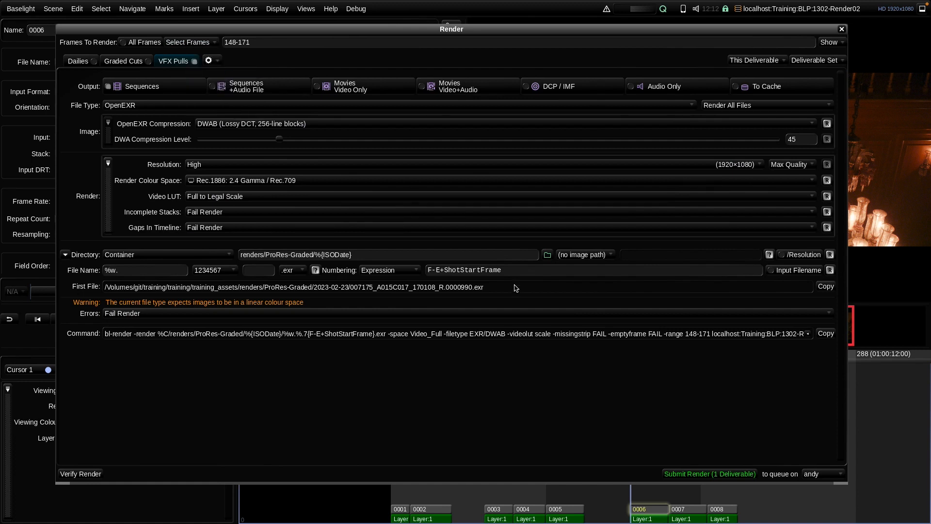
# Set ShotStartFrame to 995 for event 6 in the Shots view and return to the render settings
pyautogui.hotkey('ctrl', 'h')
pyautogui.click(543, 197)
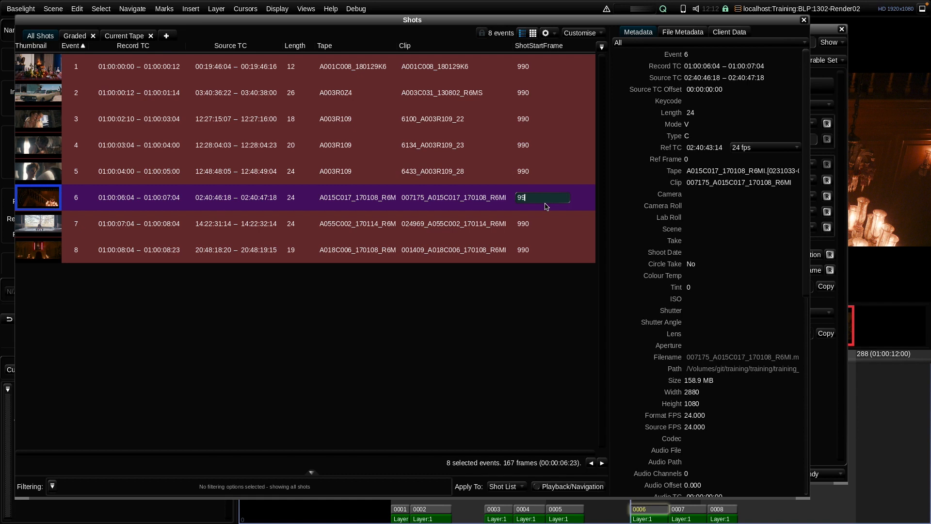
pyautogui.press('Return')
pyautogui.click(804, 20)
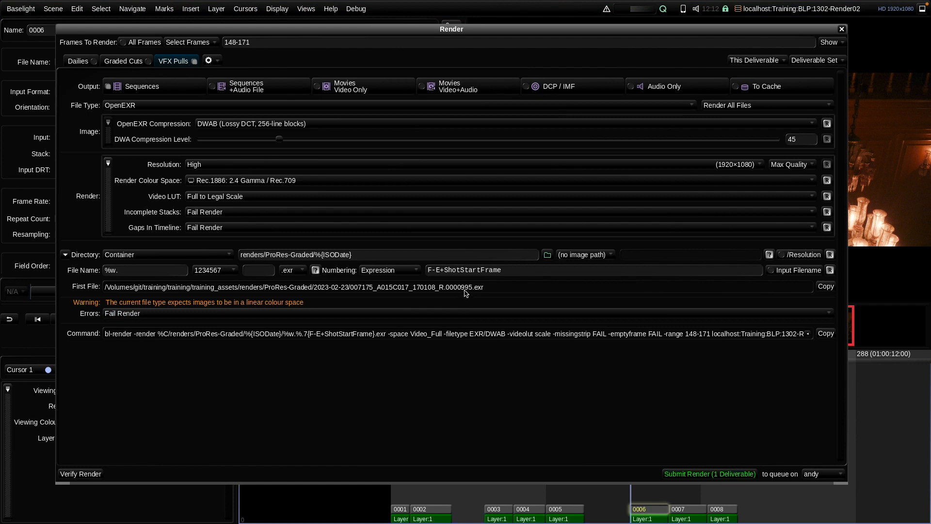
# Limit the frames to render to shot 0007, range 172-195, and close the render settings
pyautogui.click(688, 513)
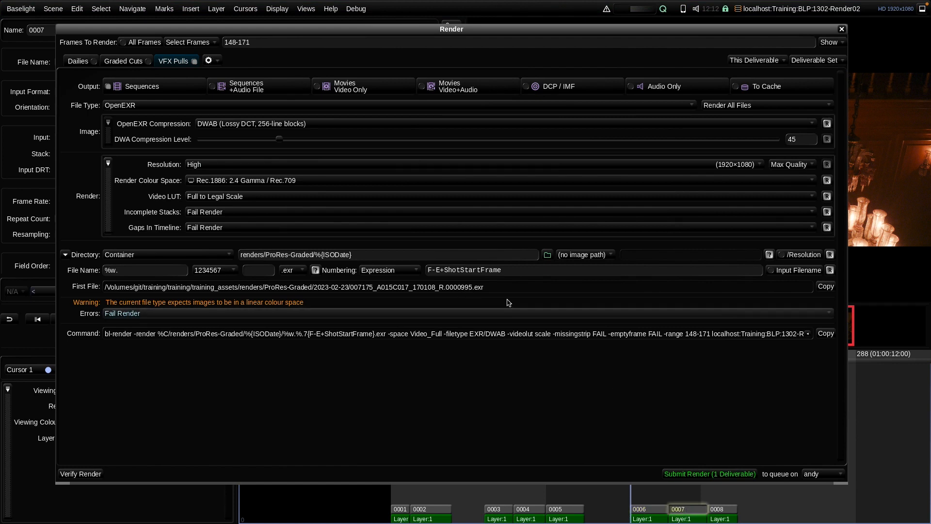
pyautogui.click(213, 44)
pyautogui.click(208, 70)
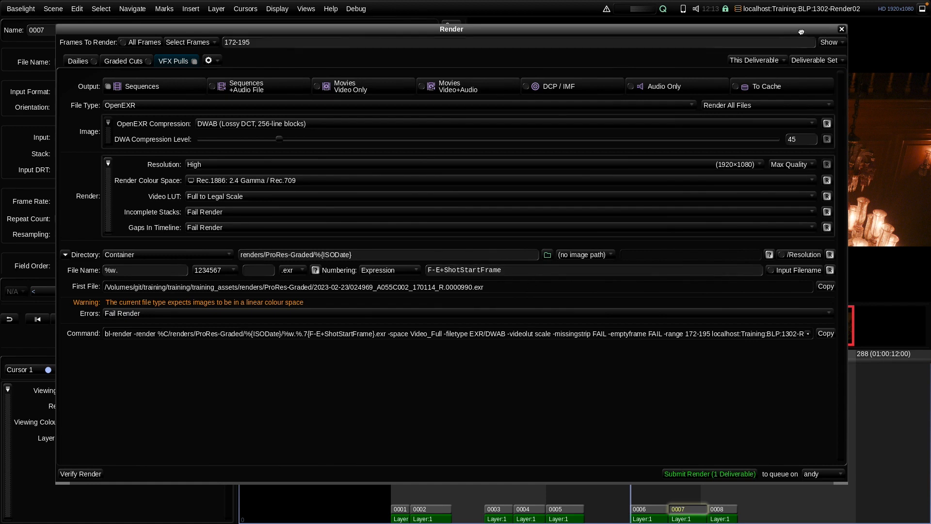
pyautogui.press('Escape')
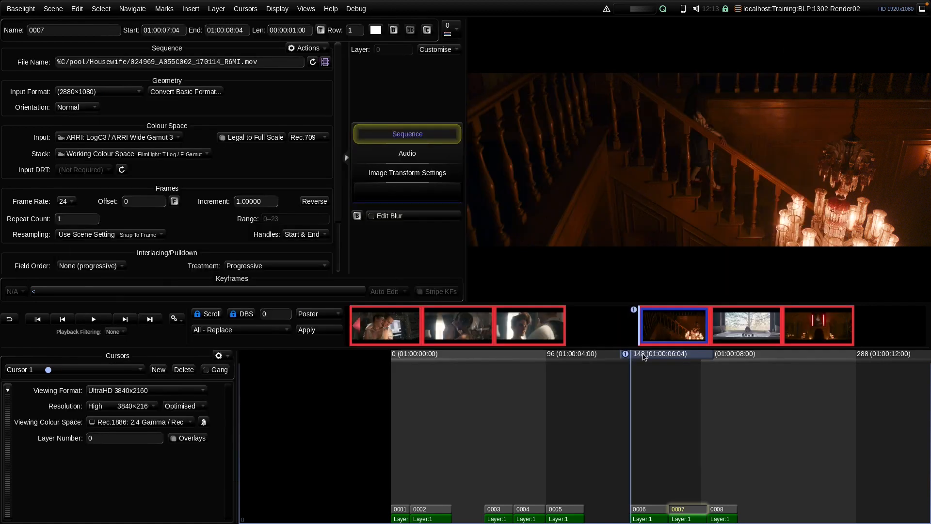
# Go to shot 0001 at the start of the timeline and deselect all shots
pyautogui.click(445, 383)
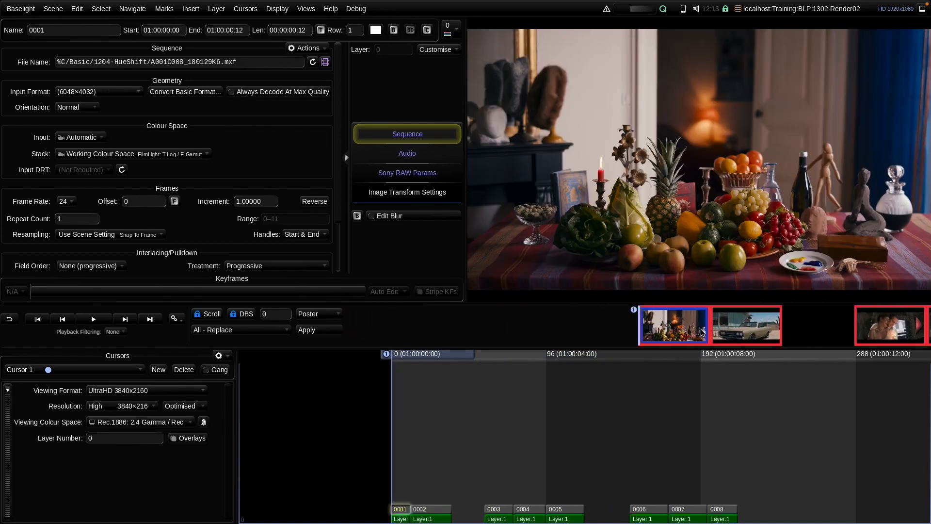
pyautogui.rightClick(671, 324)
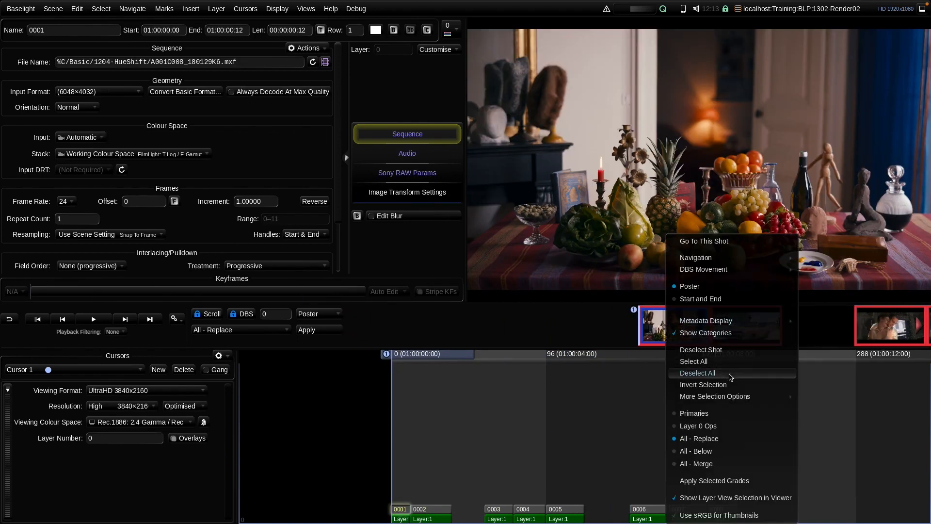
pyautogui.click(730, 373)
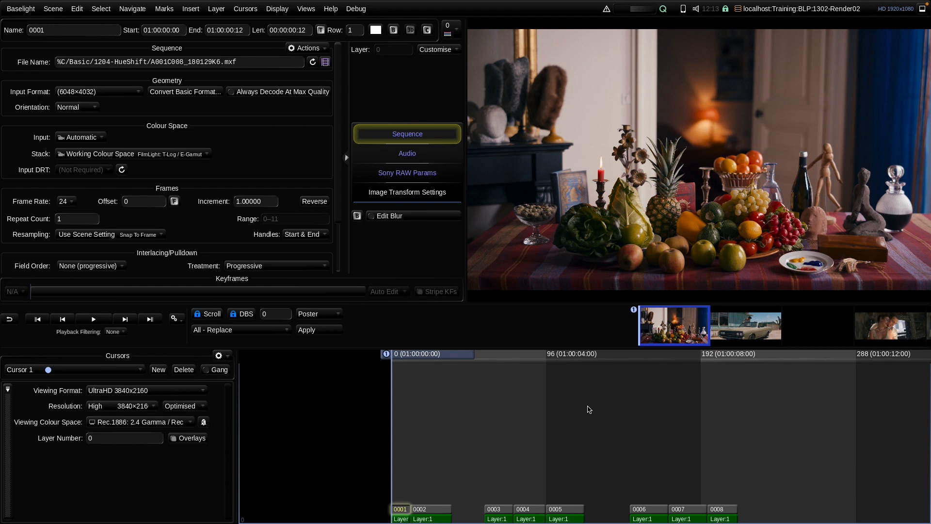
pyautogui.press('Down')
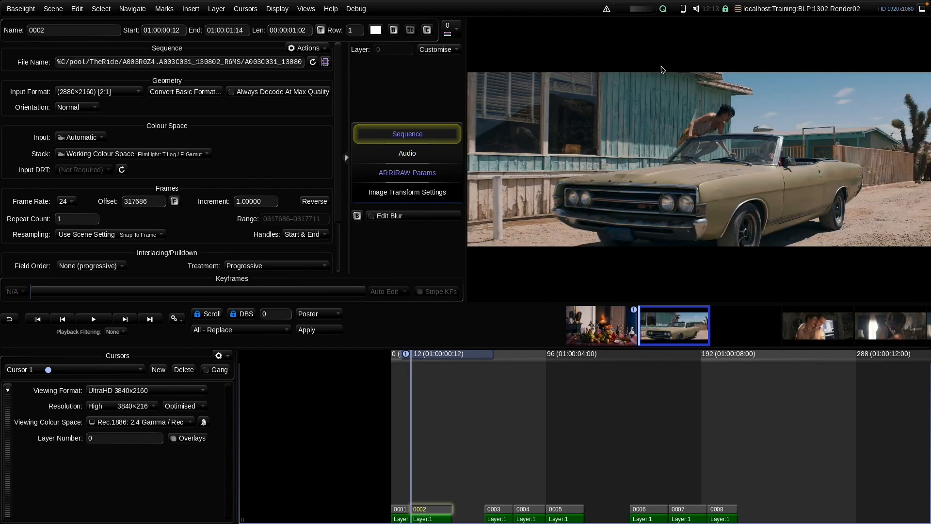
pyautogui.press('Up')
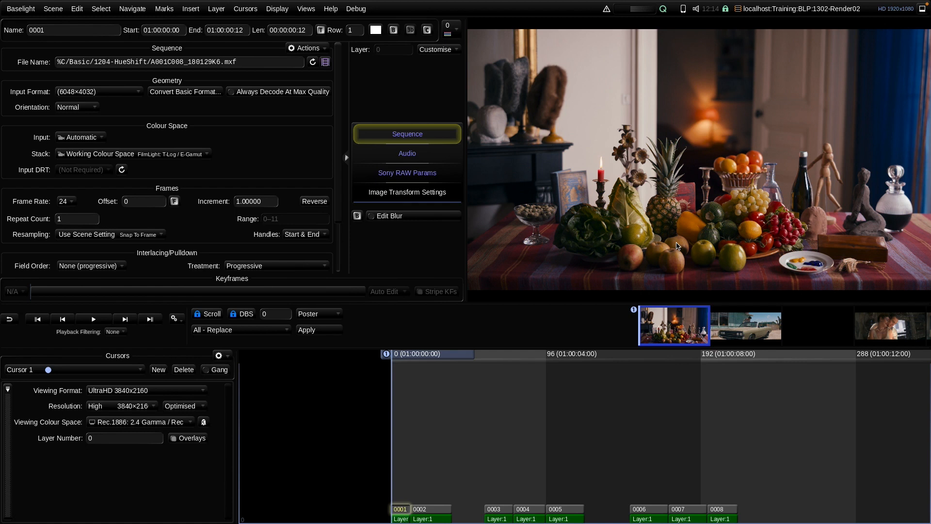
pyautogui.press('Down')
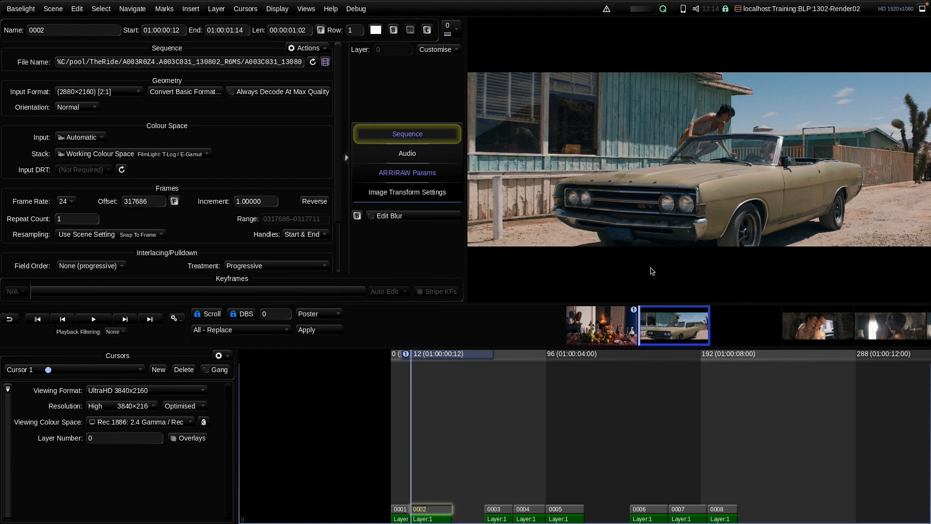
pyautogui.press('Up')
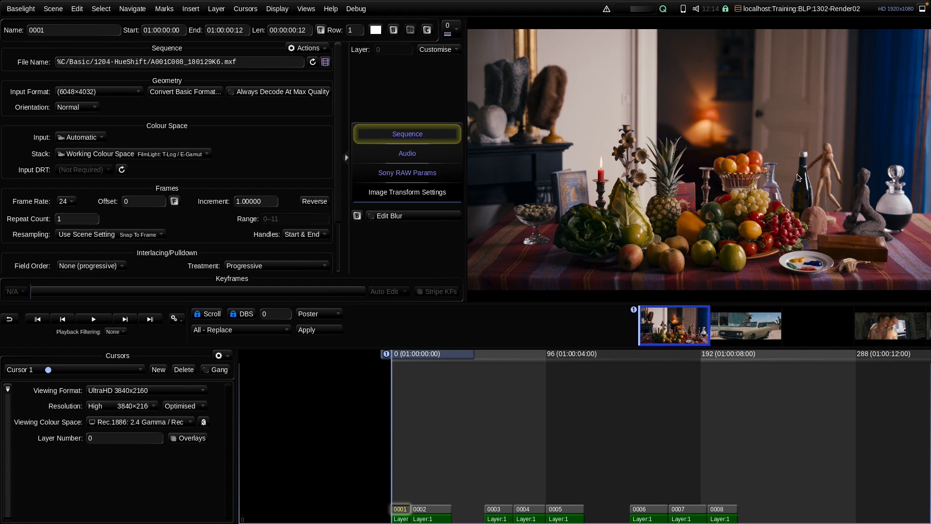
pyautogui.click(713, 326)
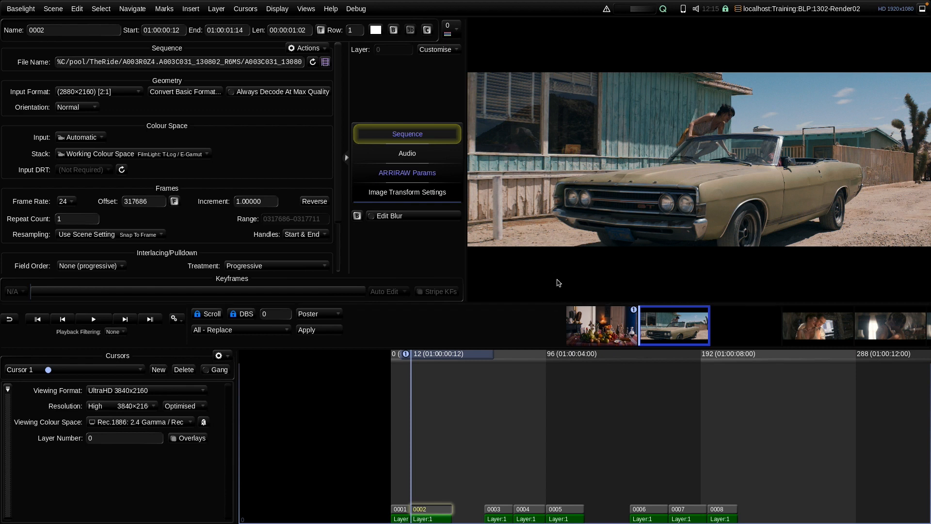
# Set the VFX Pulls render colour space to ACES: Linear / AP0 and its Video LUT to No Scale/Clip
pyautogui.hotkey('ctrl', 'r')
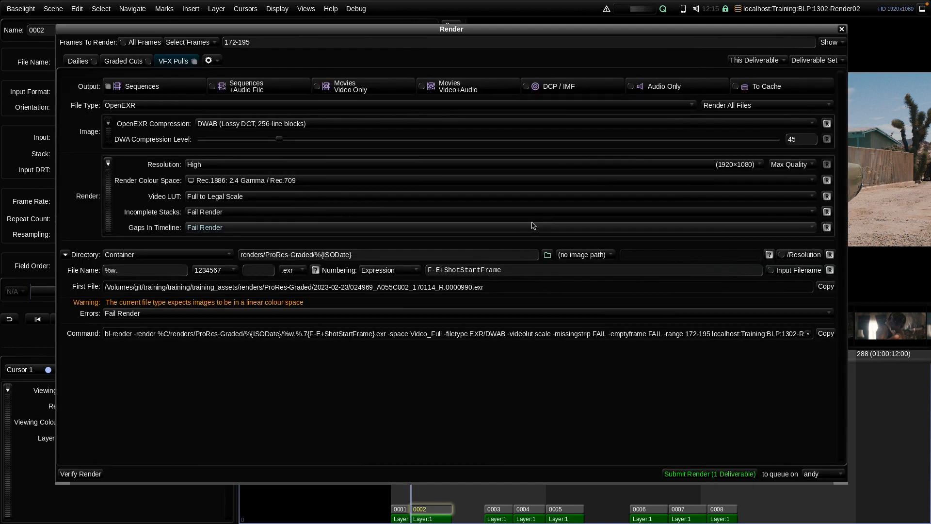
pyautogui.click(216, 181)
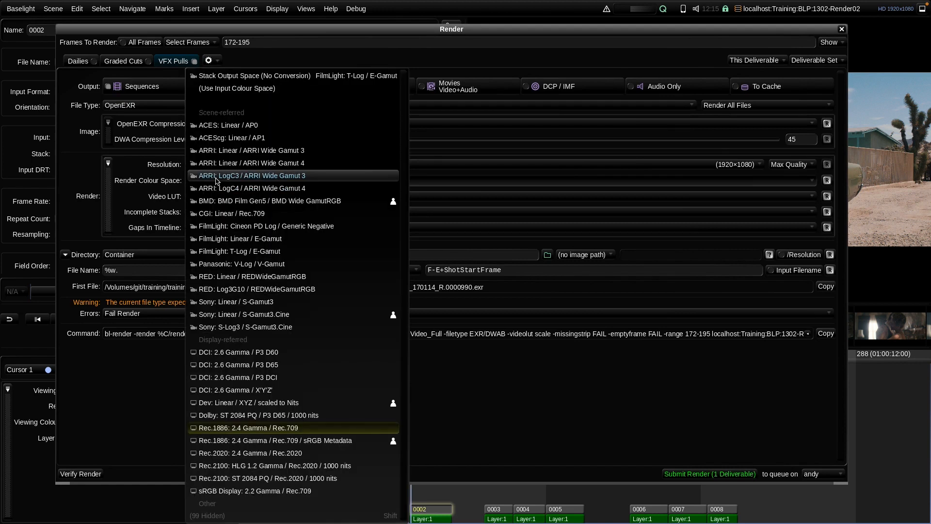
pyautogui.click(218, 126)
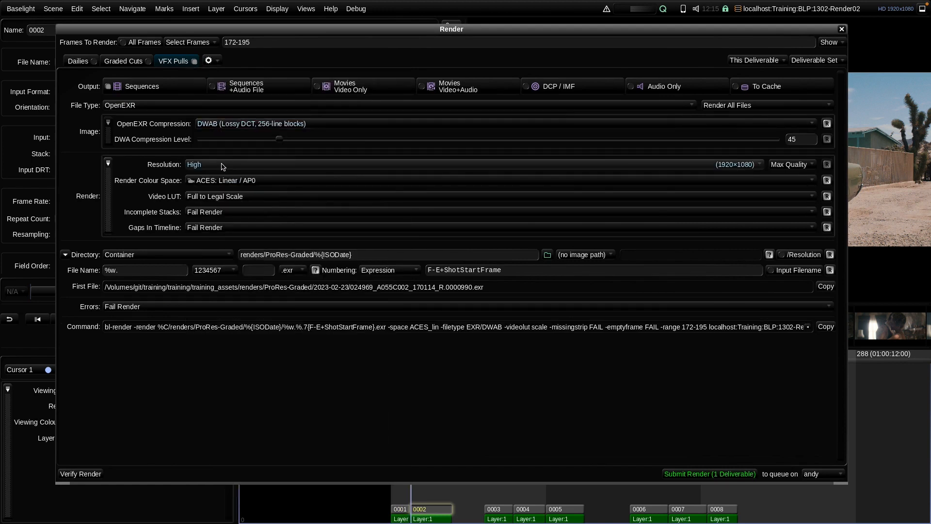
pyautogui.click(205, 197)
pyautogui.click(209, 211)
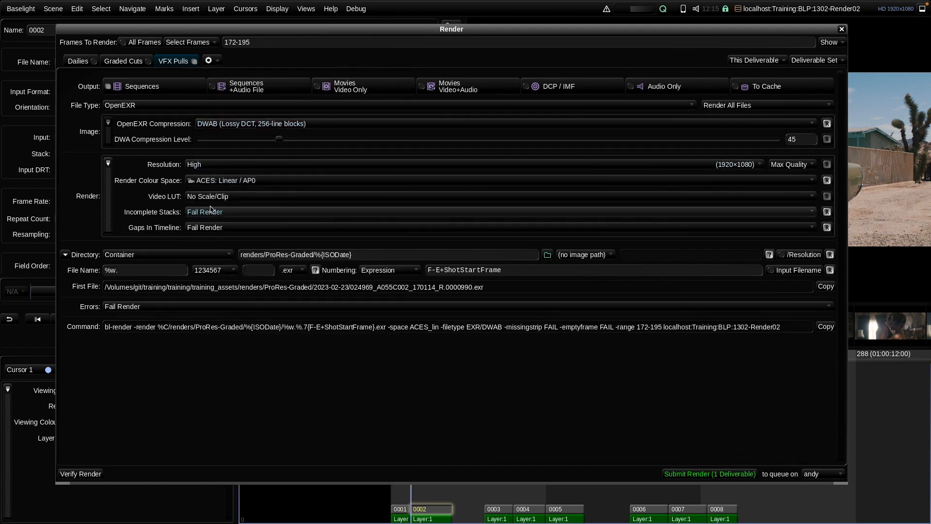
# Remove the Resolution option from the VFX Pulls render options and add Mask and Render Format
pyautogui.click(162, 166)
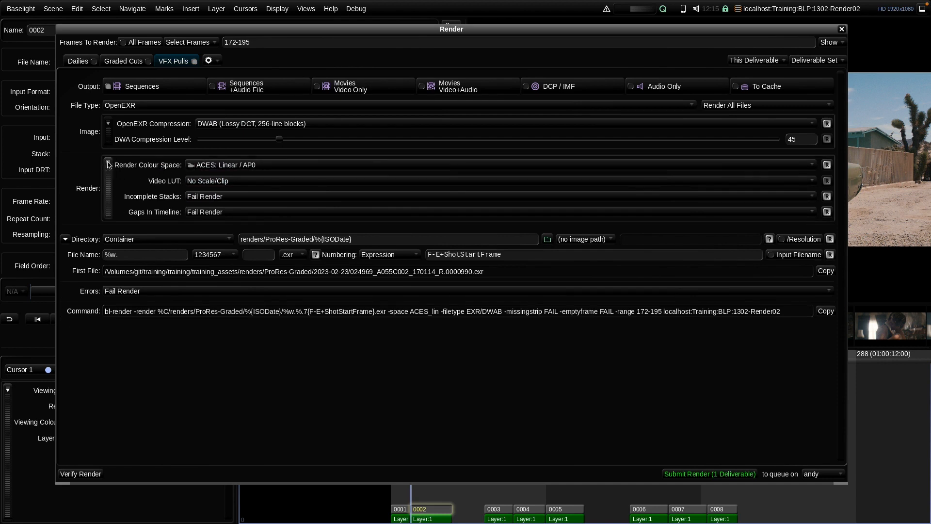
pyautogui.click(108, 164)
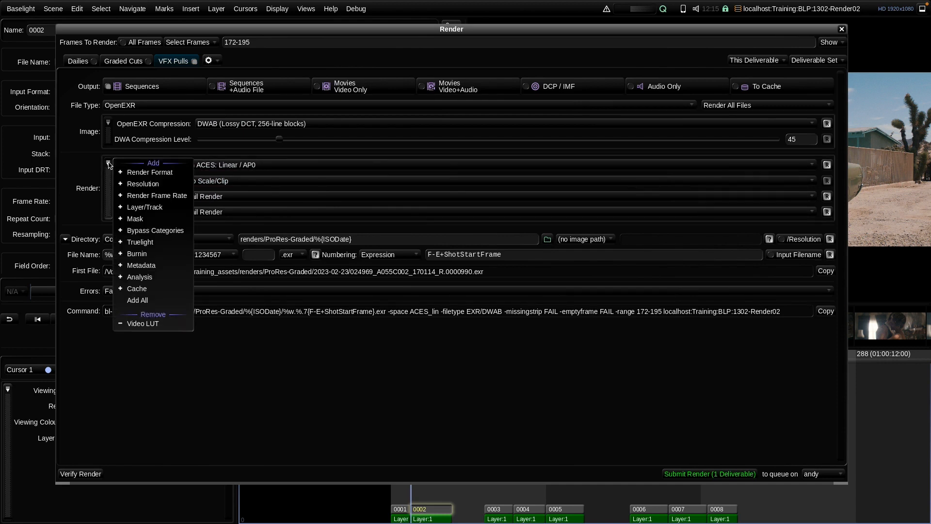
pyautogui.click(150, 221)
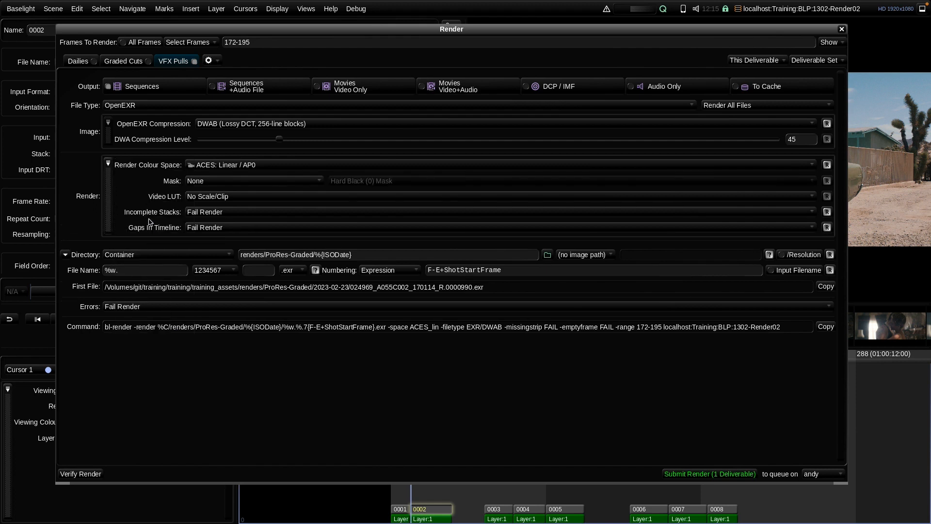
pyautogui.click(109, 165)
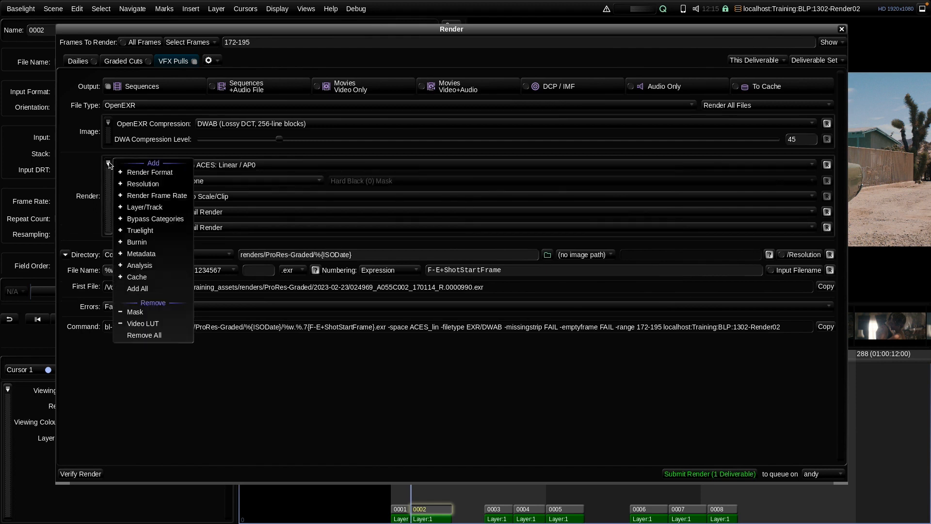
pyautogui.click(151, 172)
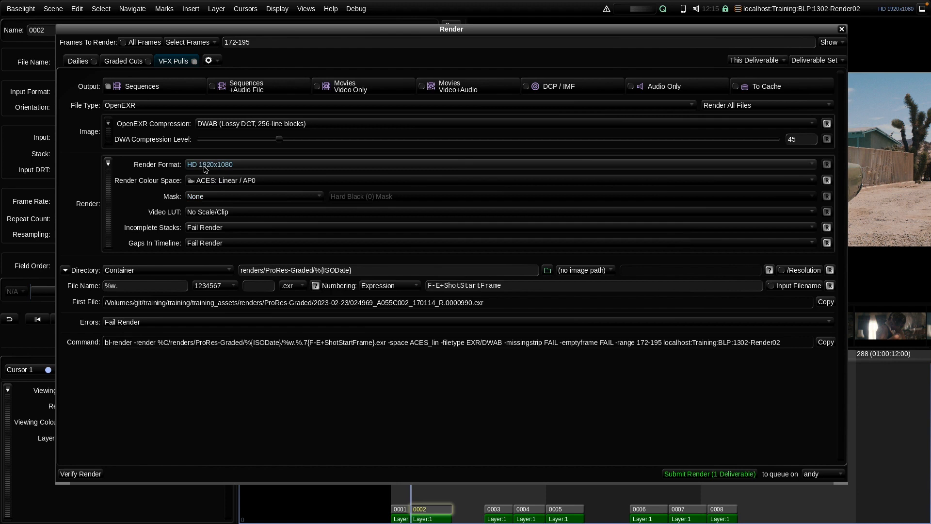
# Create a new scene format named 2880x2880 with a width and height of 2880
pyautogui.click(22, 10)
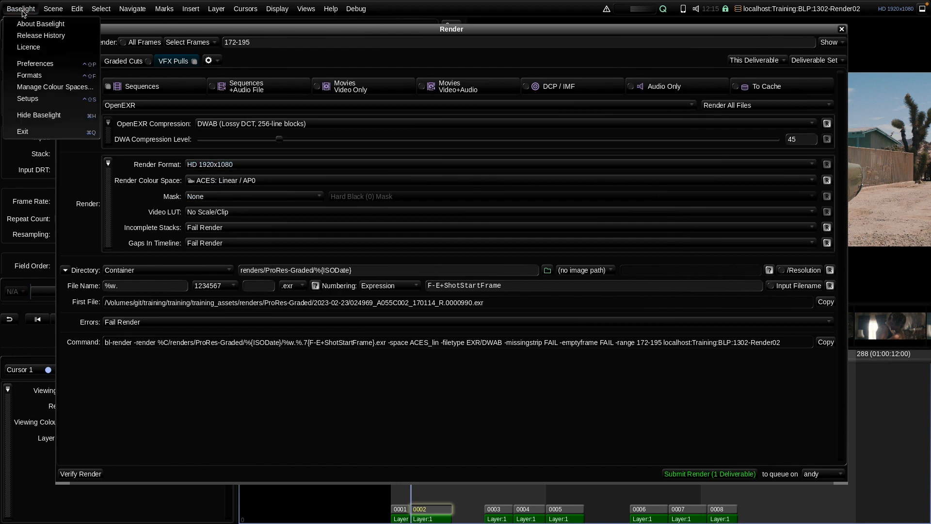
pyautogui.click(51, 80)
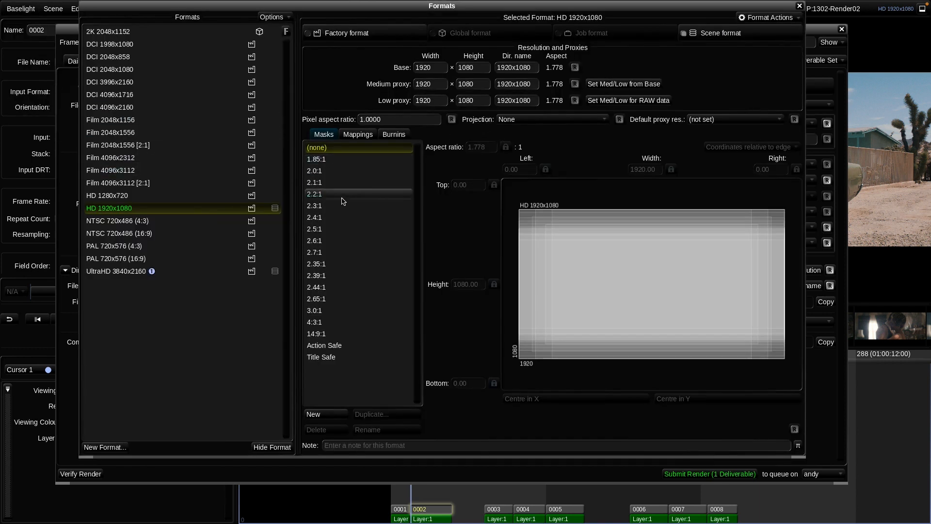
pyautogui.click(104, 445)
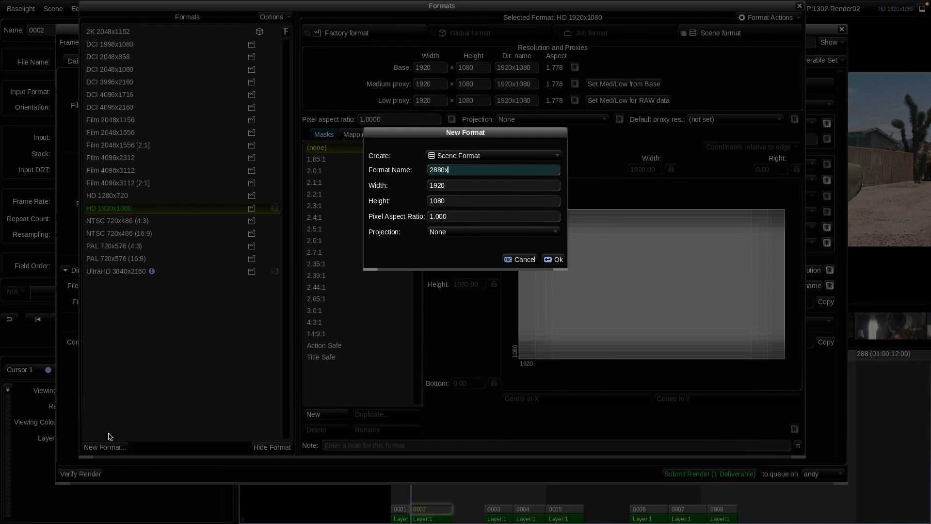
pyautogui.write('288')
pyautogui.click(554, 262)
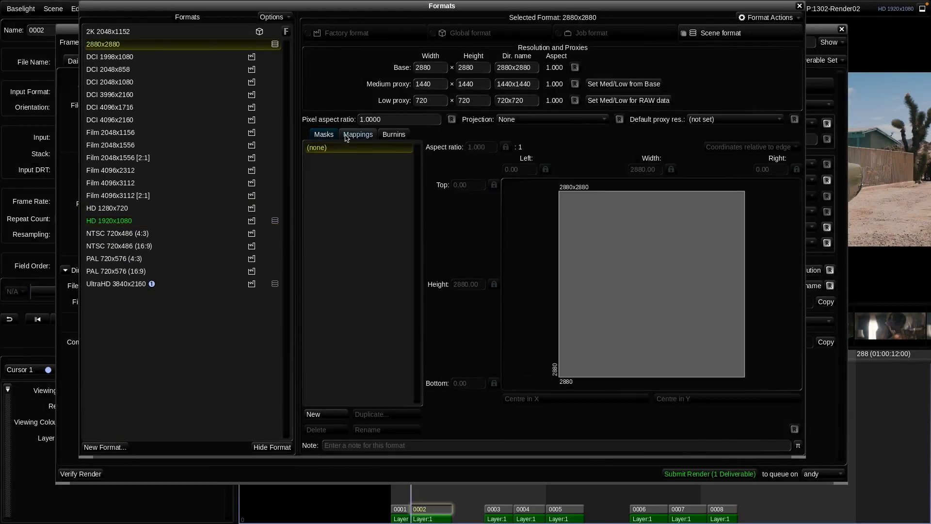
# Add a mapping from the 2880x2880 format to HD 1920x1080 with Outside fitting, and close the format settings
pyautogui.click(347, 136)
pyautogui.click(331, 430)
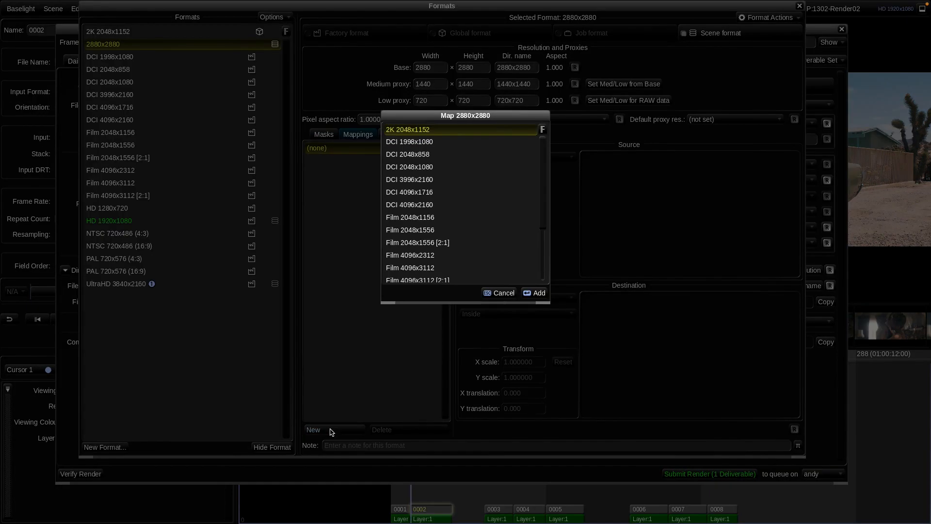
pyautogui.moveTo(542, 157); pyautogui.dragTo(542, 218)
pyautogui.click(445, 213)
pyautogui.click(535, 293)
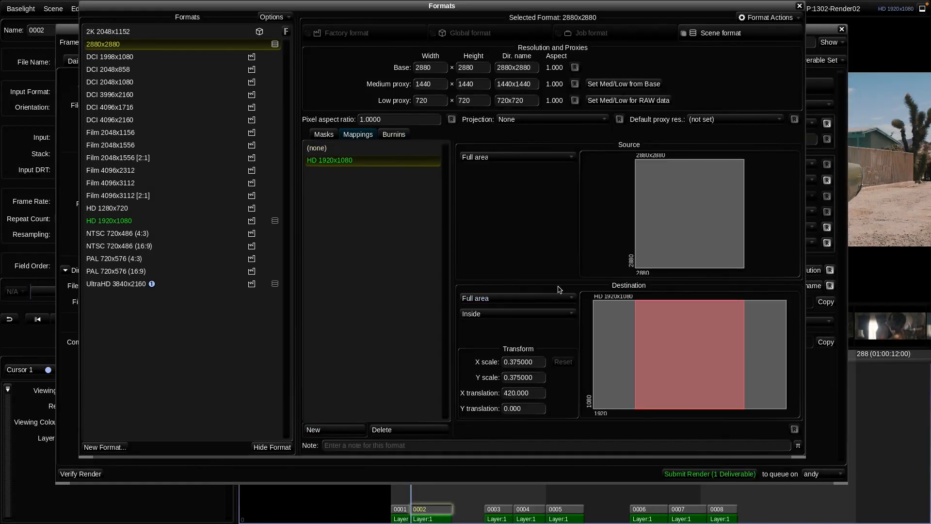
pyautogui.click(479, 315)
pyautogui.click(477, 344)
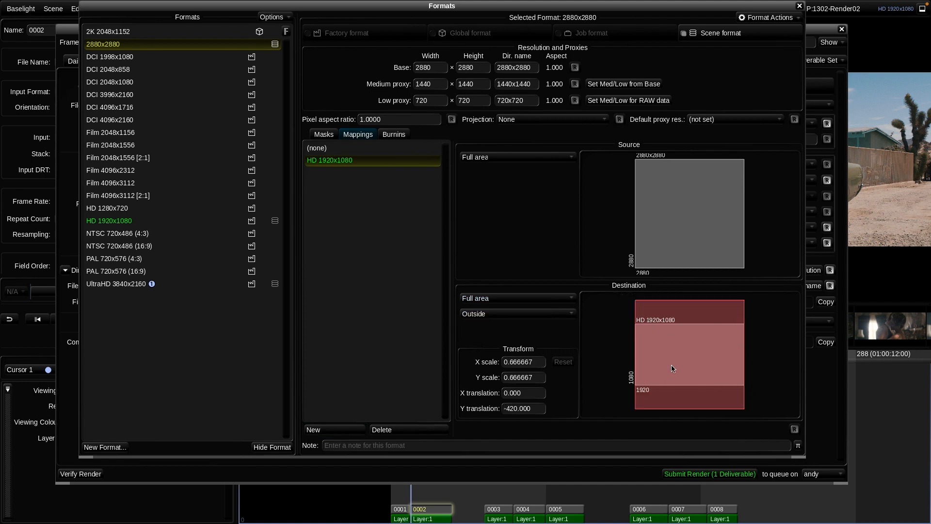
pyautogui.click(799, 7)
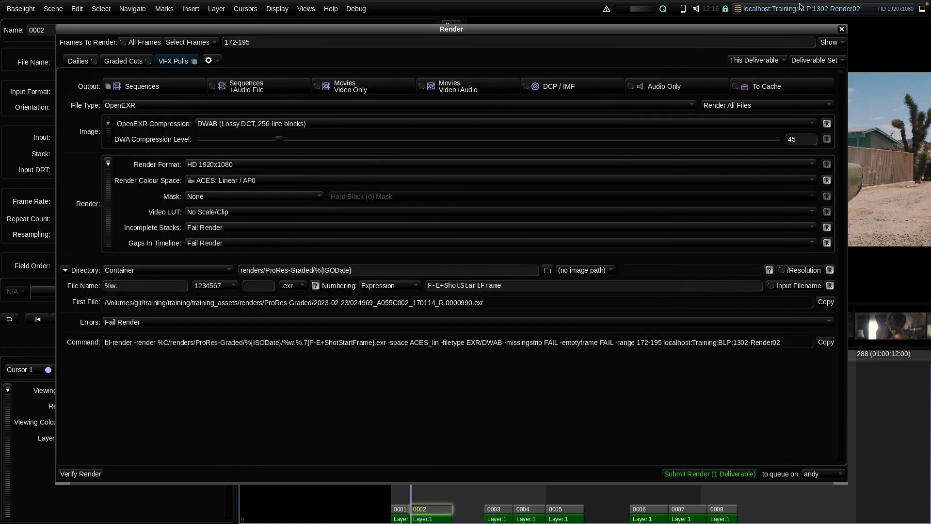
# Set the render format to 2880x2880 and the mask to Input Area with Crop Image To Mask
pyautogui.click(220, 165)
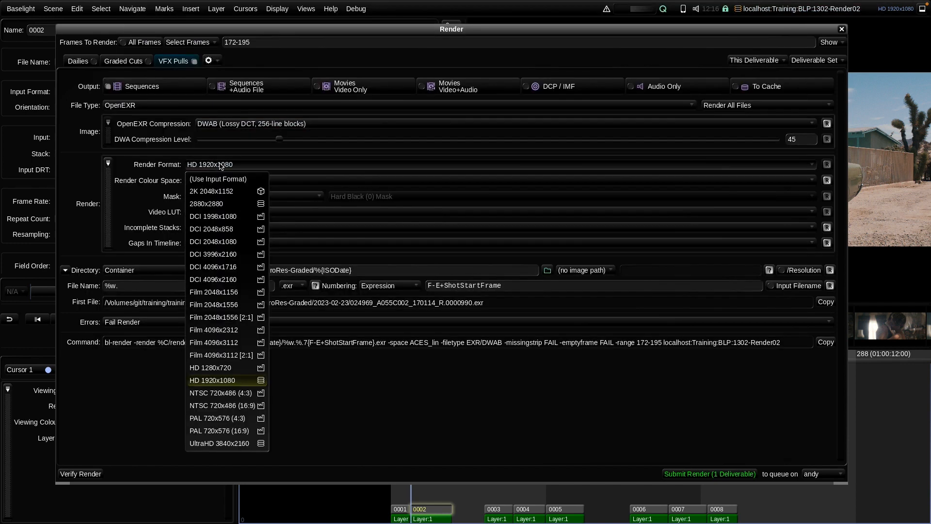
pyautogui.click(223, 207)
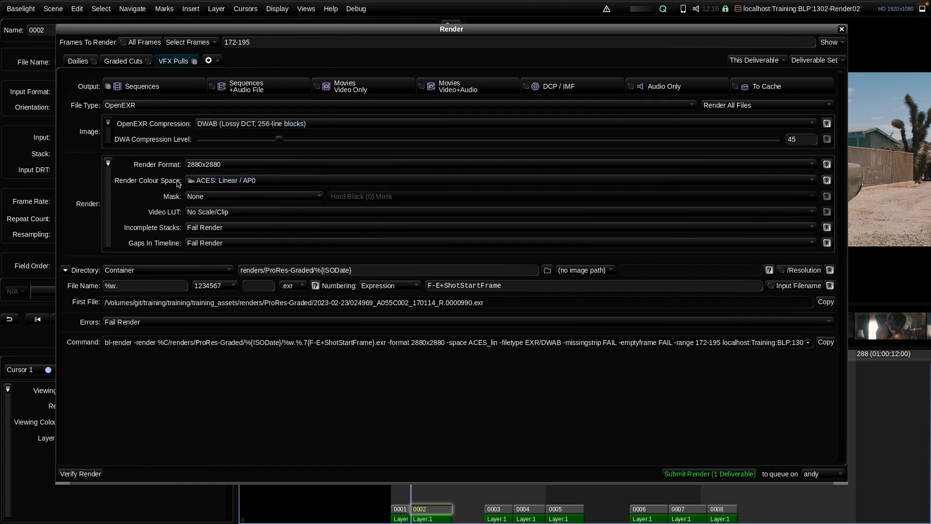
pyautogui.click(205, 198)
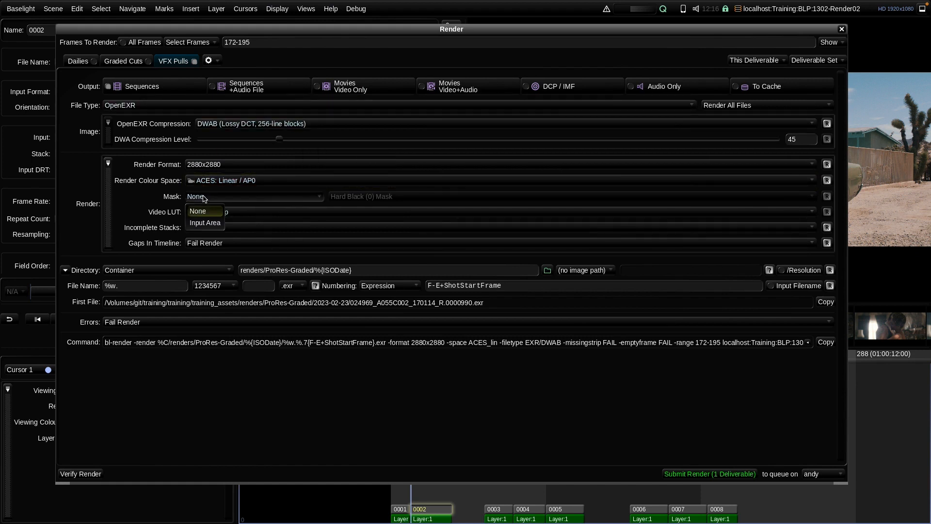
pyautogui.click(204, 222)
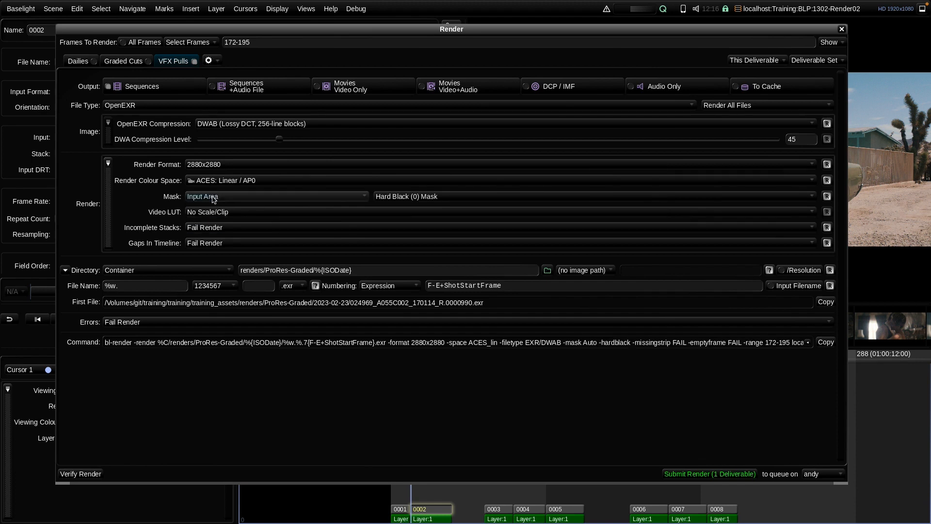
pyautogui.click(410, 198)
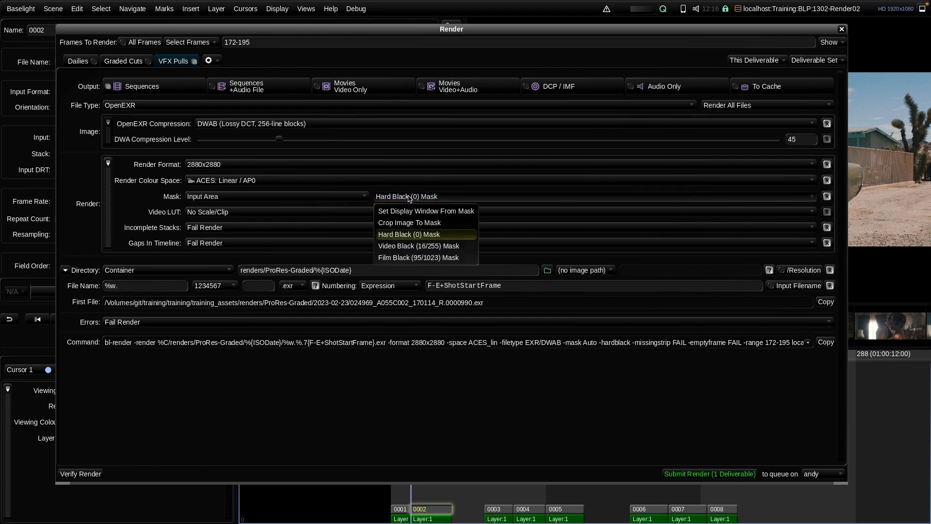
pyautogui.click(397, 223)
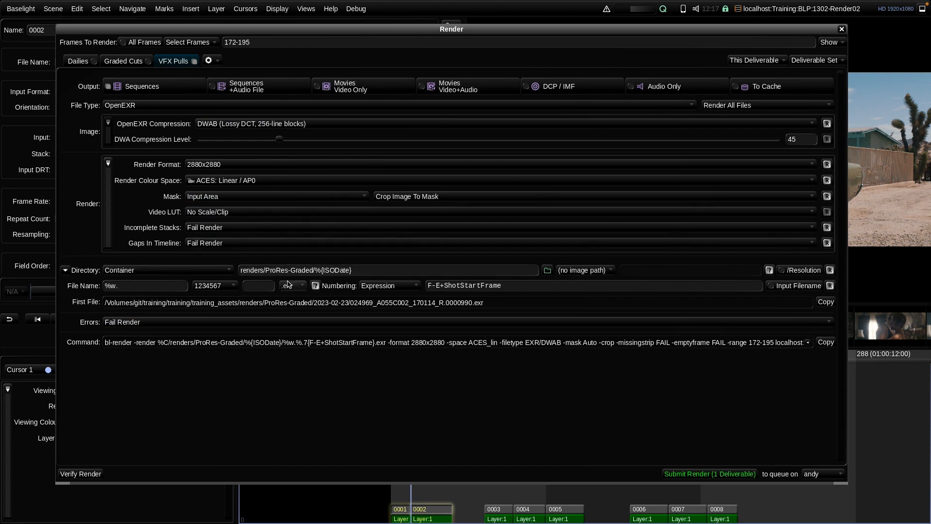
# Change the VFX Pulls output directory to renders/VFX-Pull/%{ISODate}
pyautogui.moveTo(313, 270); pyautogui.dragTo(265, 271)
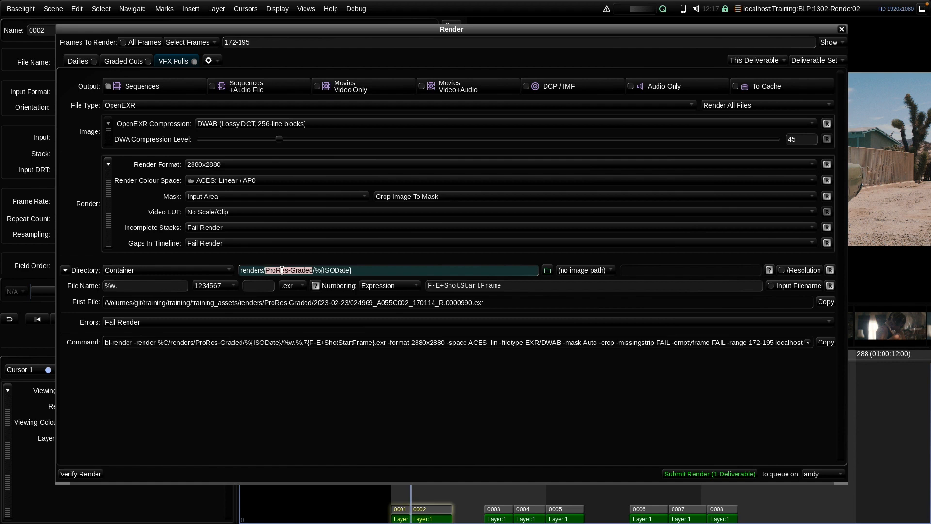
pyautogui.write('VF')
pyautogui.write('-Pu')
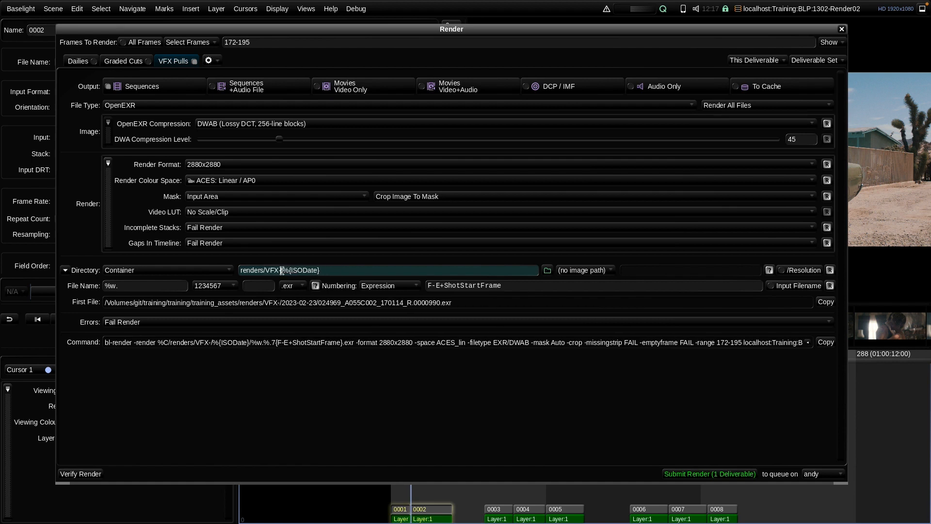
pyautogui.write('ll')
pyautogui.press('Return')
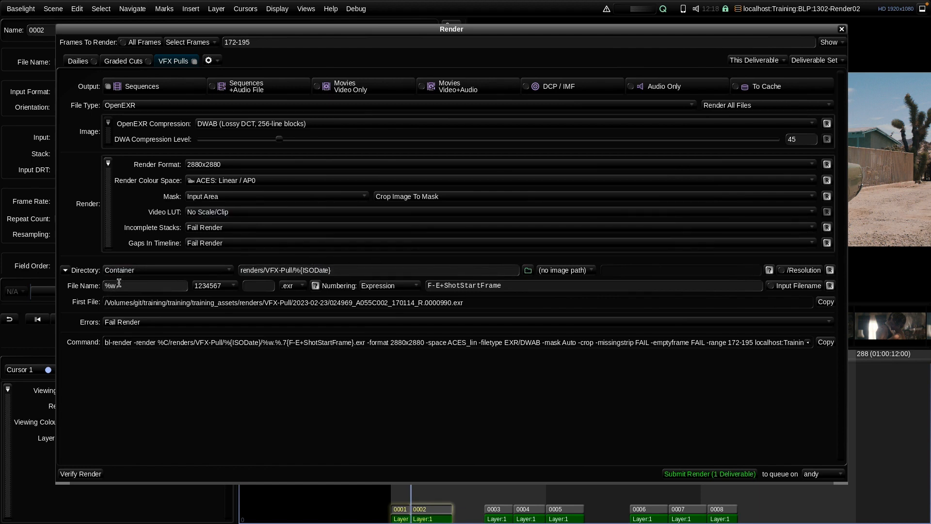
# Limit the frames to render to the selected shots, submit the VFX Pulls render, and close the queue monitor and render settings
pyautogui.click(195, 43)
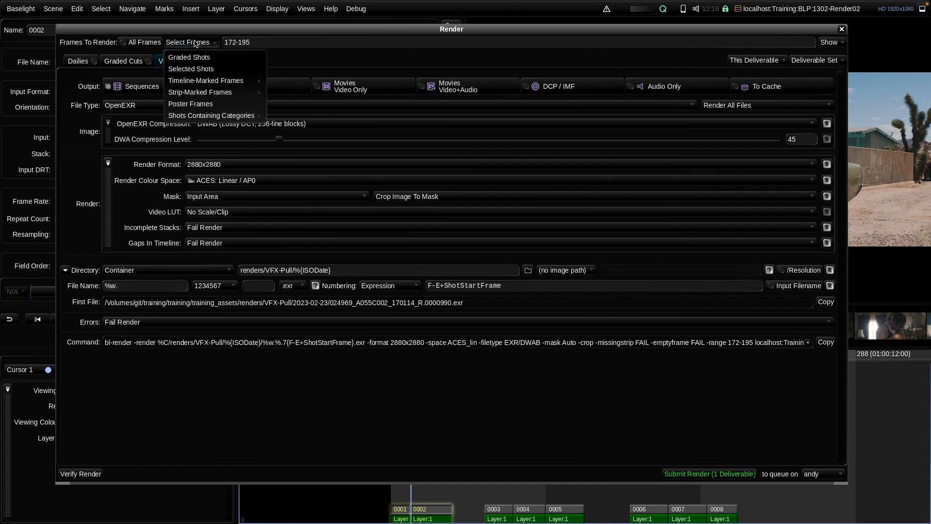
pyautogui.click(197, 70)
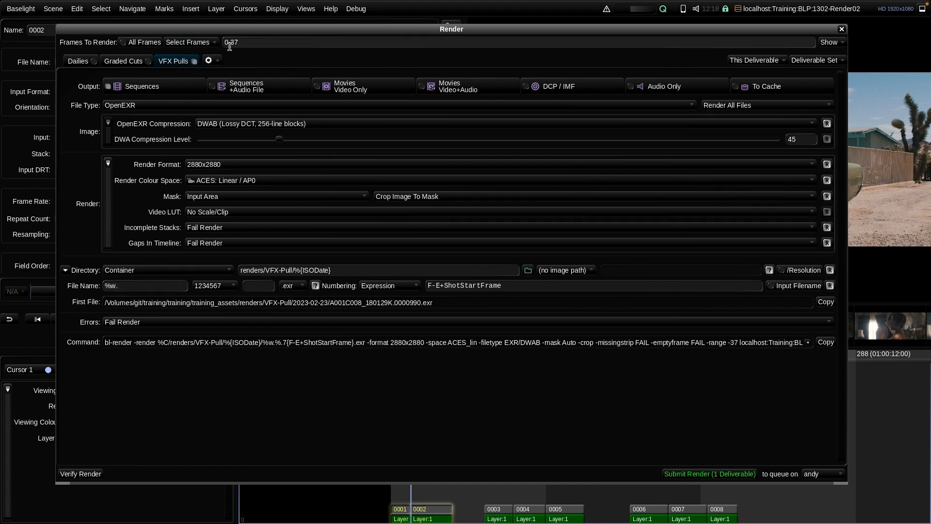
pyautogui.click(710, 474)
pyautogui.click(587, 216)
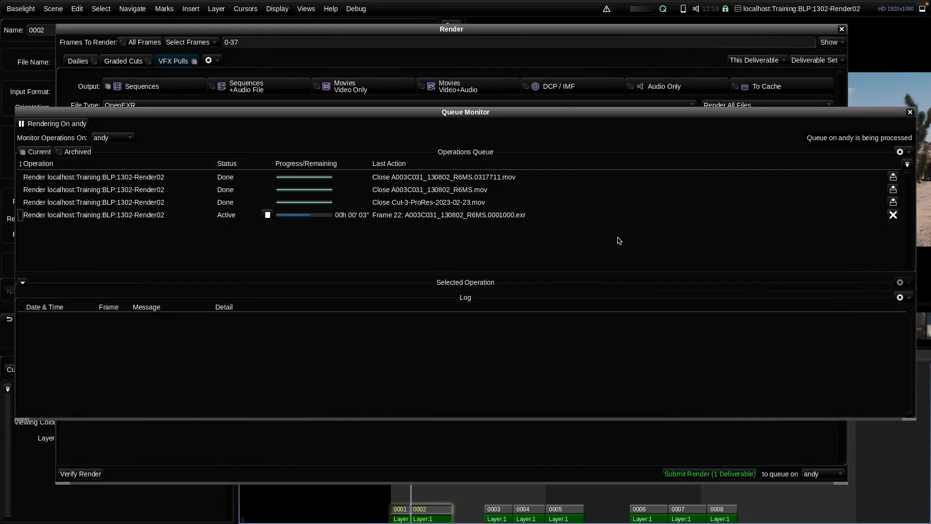
pyautogui.press('Escape')
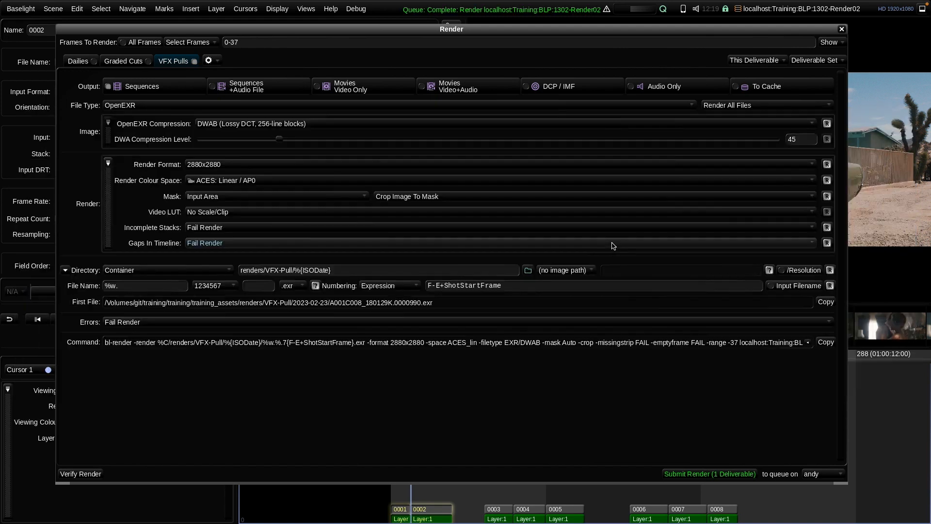
pyautogui.press('Escape')
# Switch to Finder and inspect the numbered EXR files in the 2023-02-23 folder inside VFX-Pull
pyautogui.press('super+Tab')
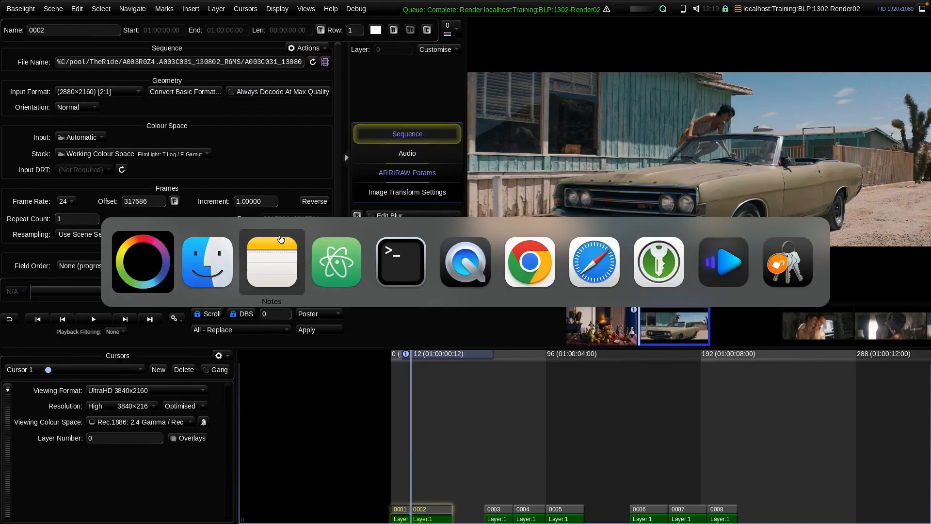
pyautogui.doubleClick(69, 148)
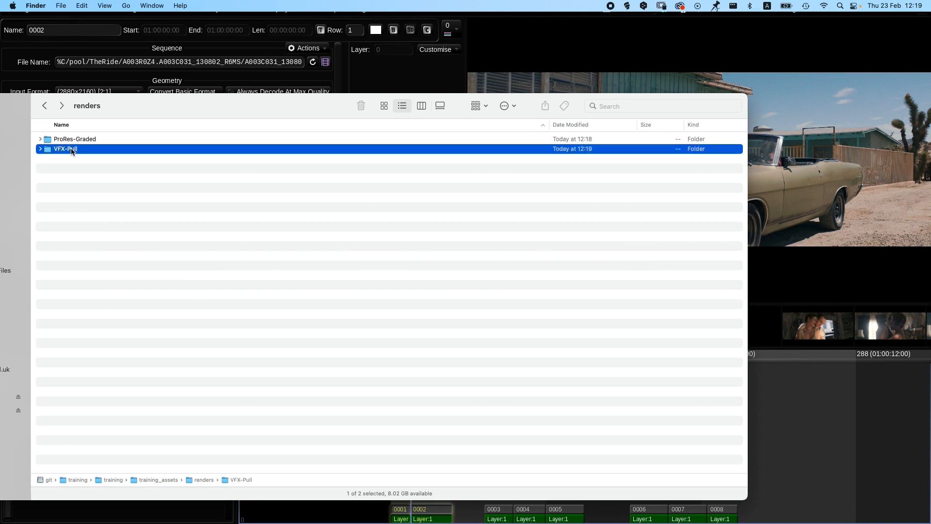
pyautogui.click(79, 140)
pyautogui.doubleClick(79, 140)
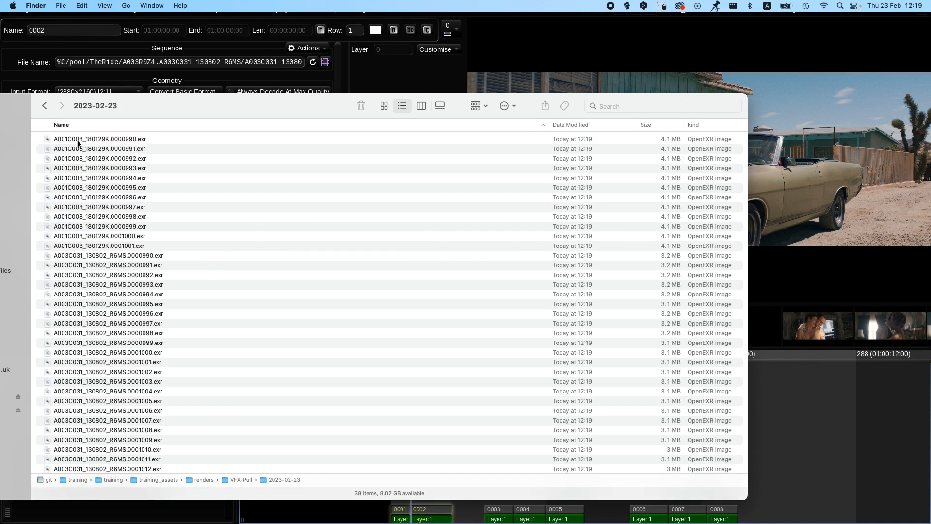
pyautogui.moveTo(131, 105); pyautogui.dragTo(207, 95)
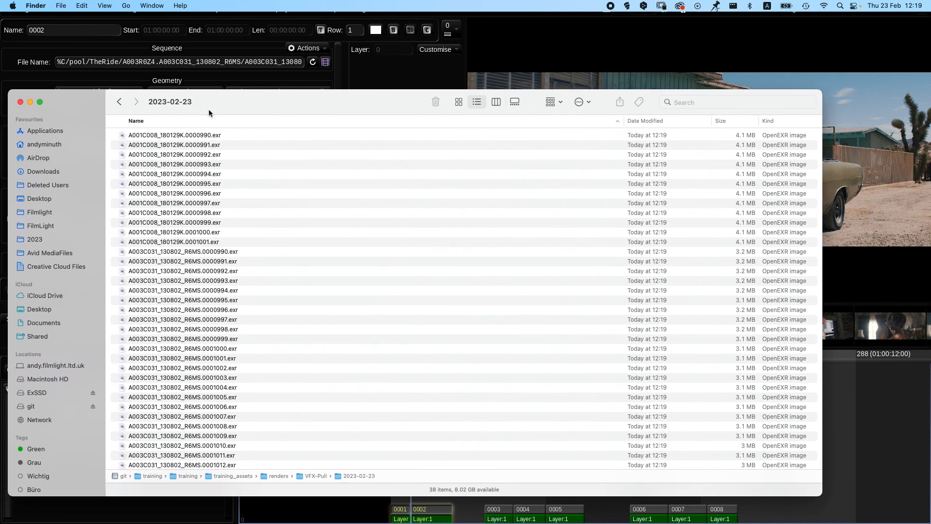
pyautogui.click(200, 137)
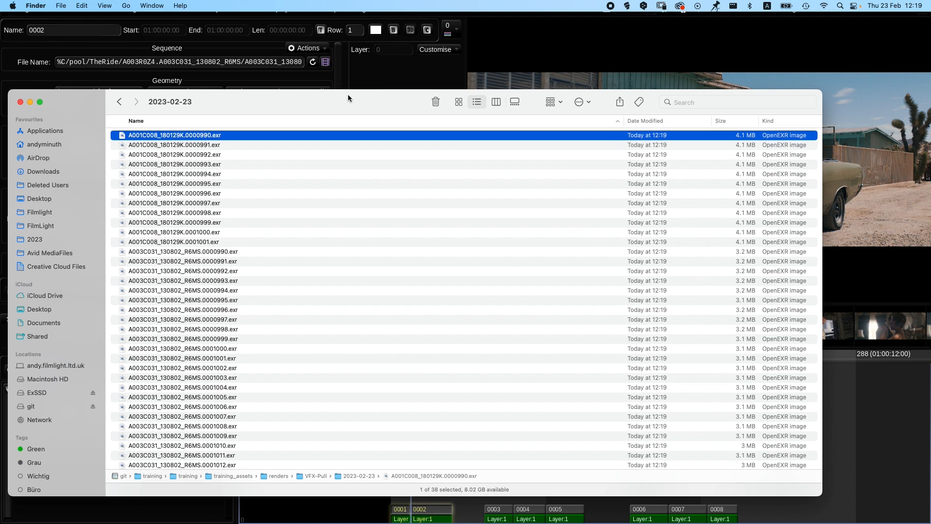
# Switch to Baselight and inspect the resolution and frame counts of both VFX-Pull EXR sequences in the FLUX Manage browser
pyautogui.click(353, 73)
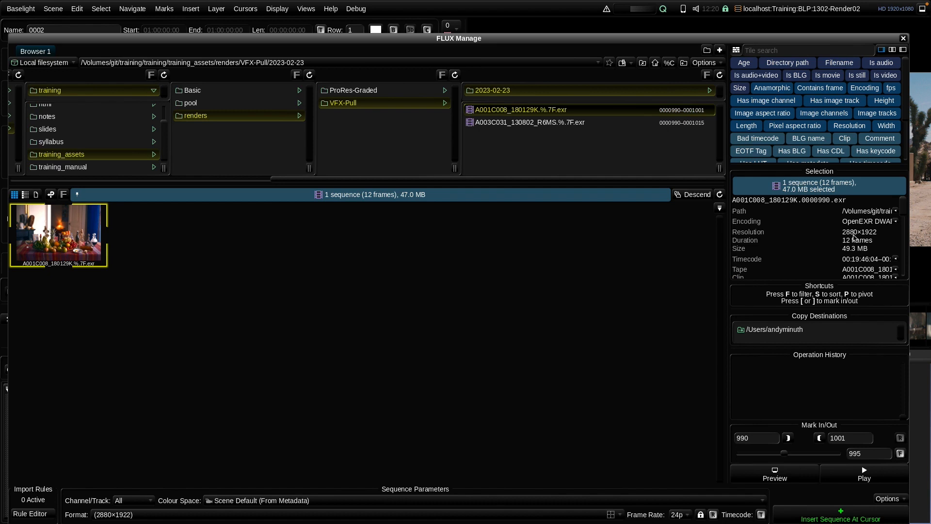
pyautogui.click(552, 123)
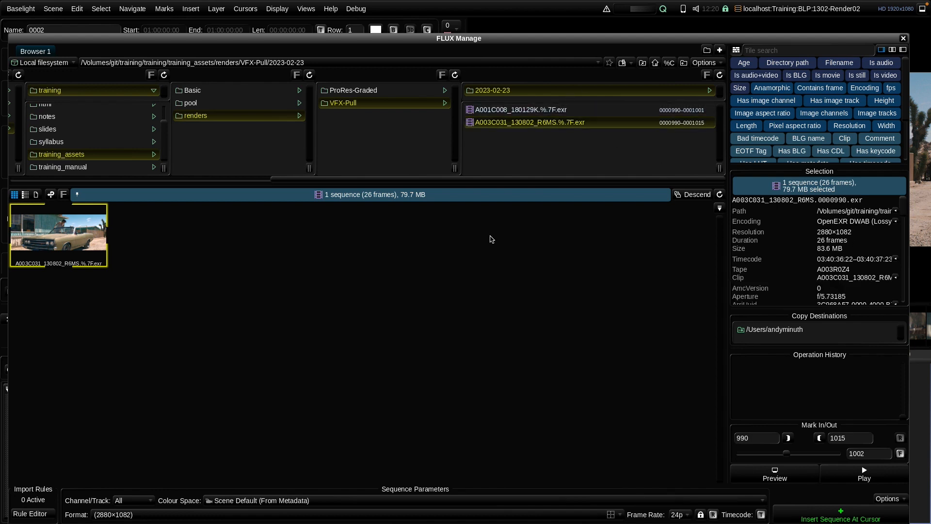
pyautogui.press('Escape')
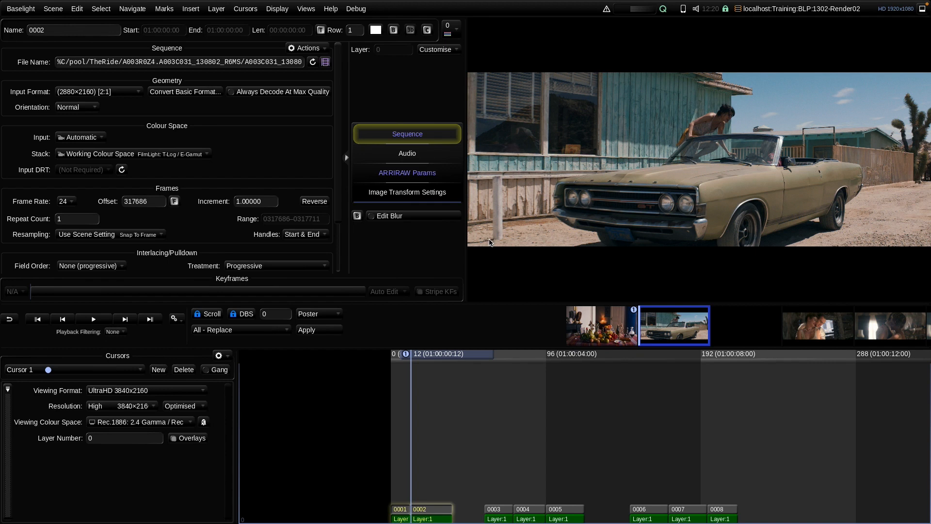
# Copy the VFX Pulls bl-render command from the render settings, paste it into Terminal, and enlarge the Terminal window
pyautogui.hotkey('ctrl', 'r')
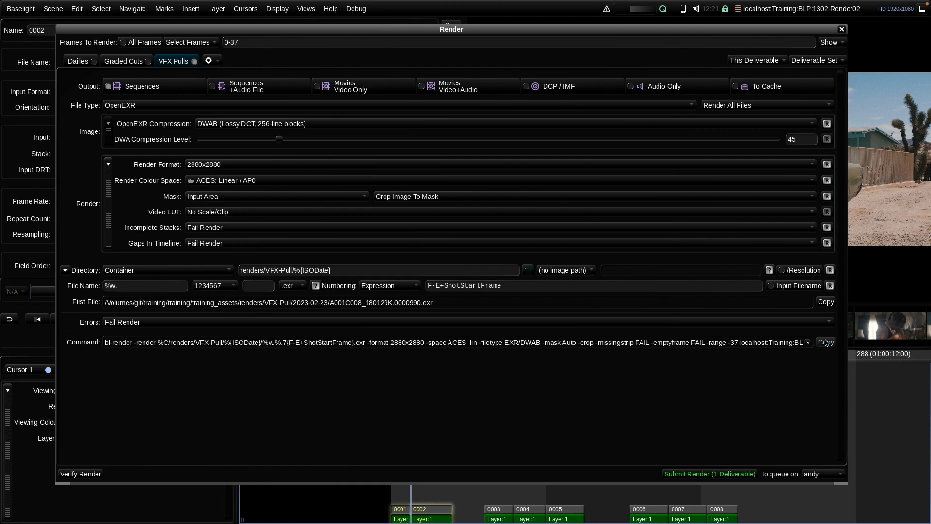
pyautogui.press('super+Tab')
pyautogui.press('Tab')
pyautogui.press('super+shift+Tab')
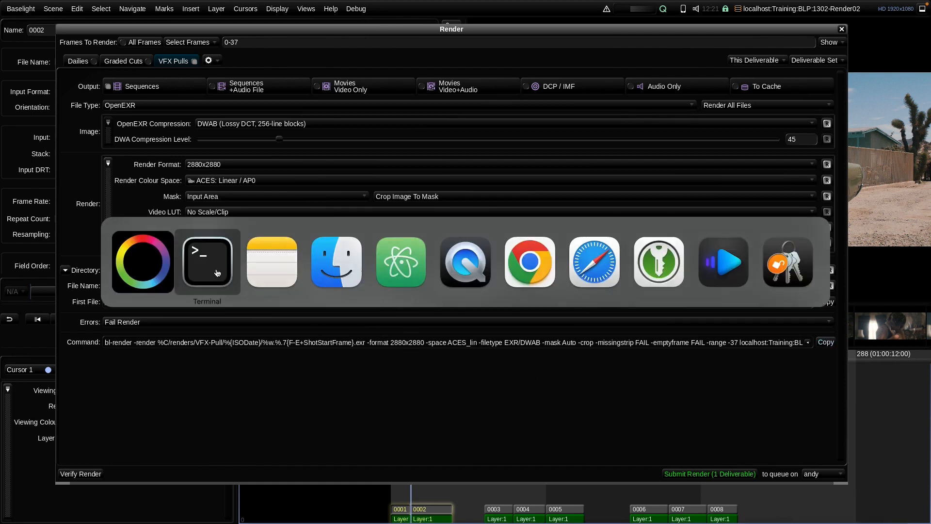
pyautogui.rightClick(146, 115)
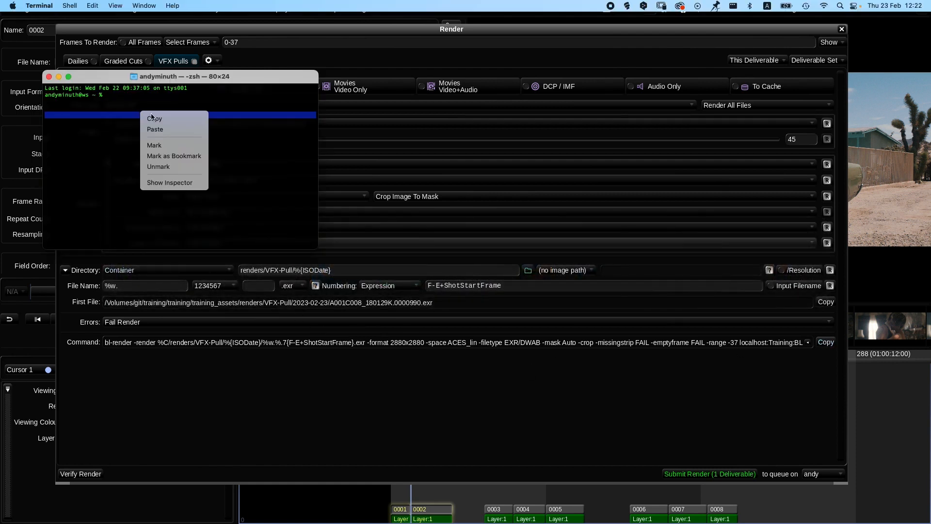
pyautogui.click(160, 132)
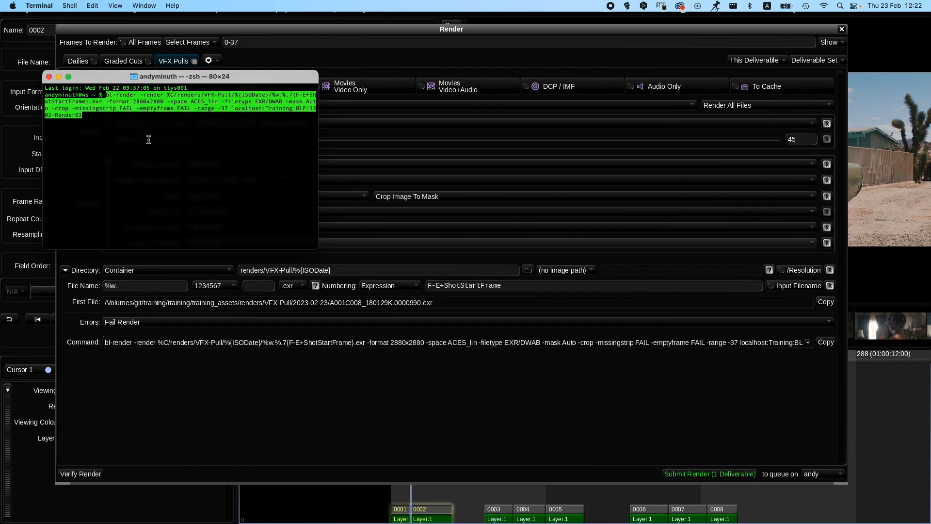
pyautogui.moveTo(316, 248); pyautogui.dragTo(432, 273)
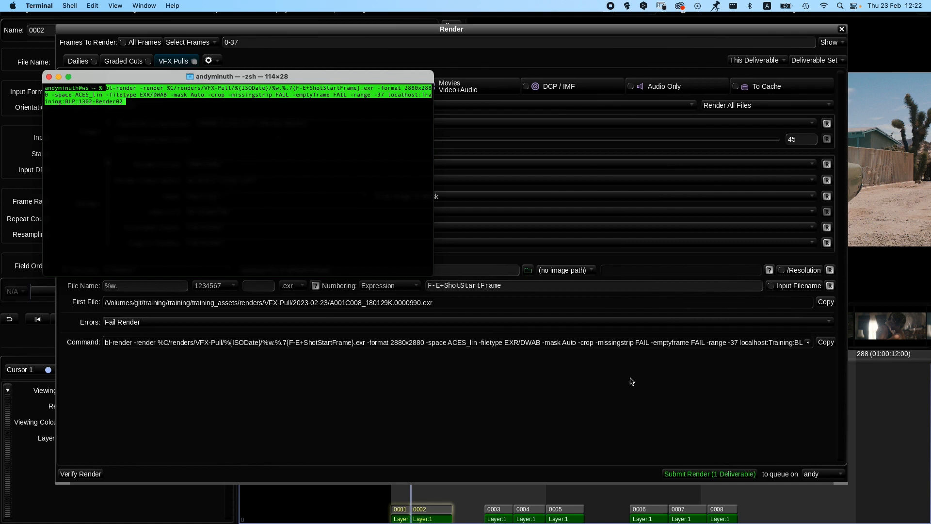
# Return to Baselight and review the machines available for the render queue and in the Queue Monitor, keeping the current machine
pyautogui.click(674, 392)
pyautogui.click(807, 475)
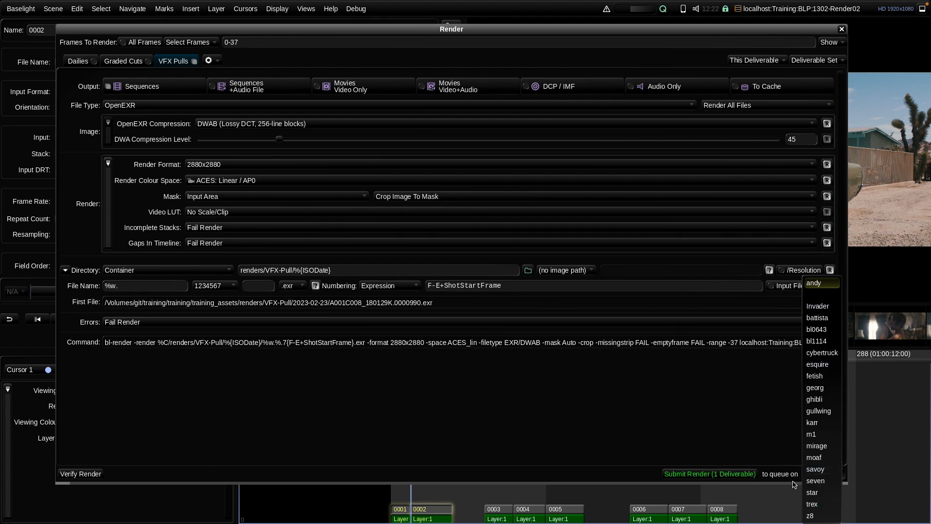
pyautogui.click(764, 442)
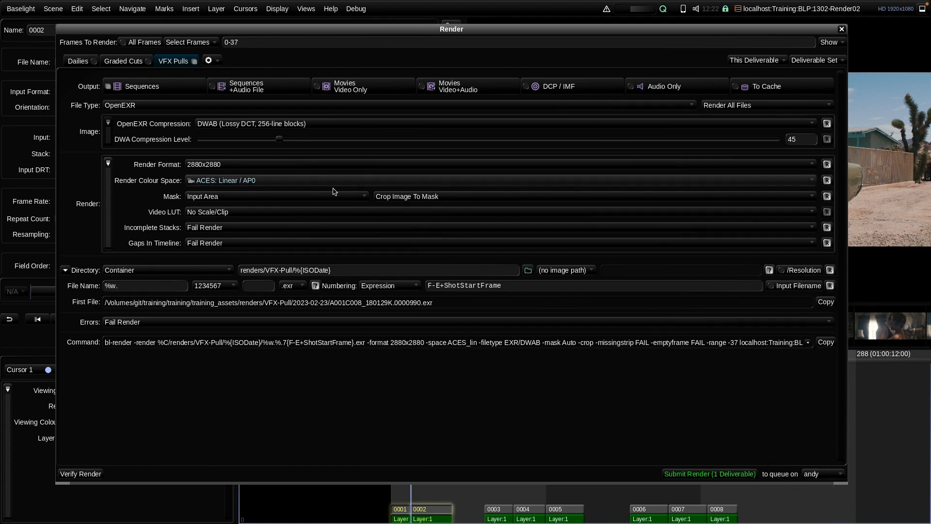
pyautogui.hotkey('alt', 'q')
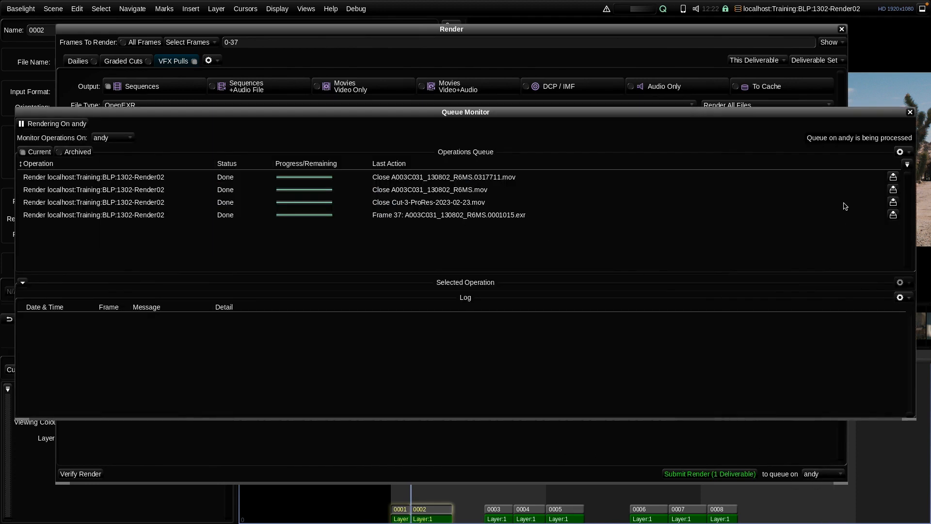
pyautogui.click(111, 139)
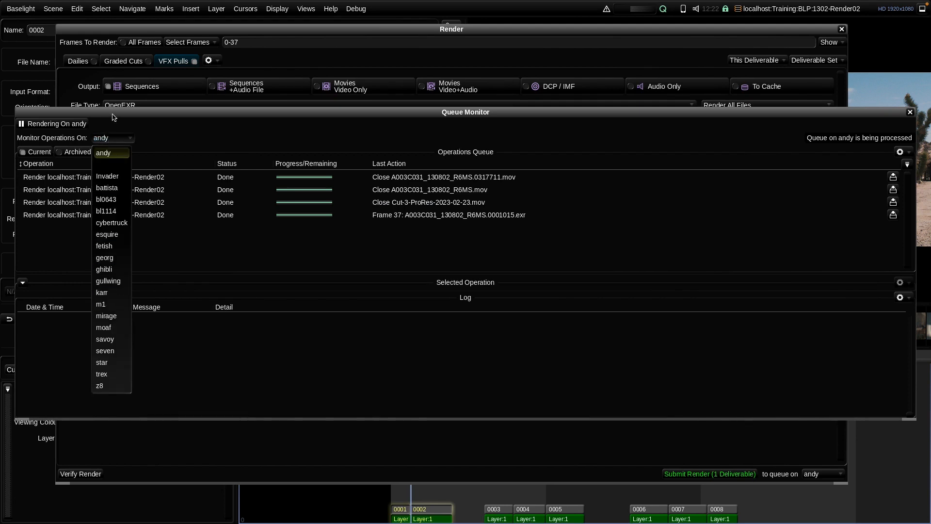
pyautogui.click(107, 139)
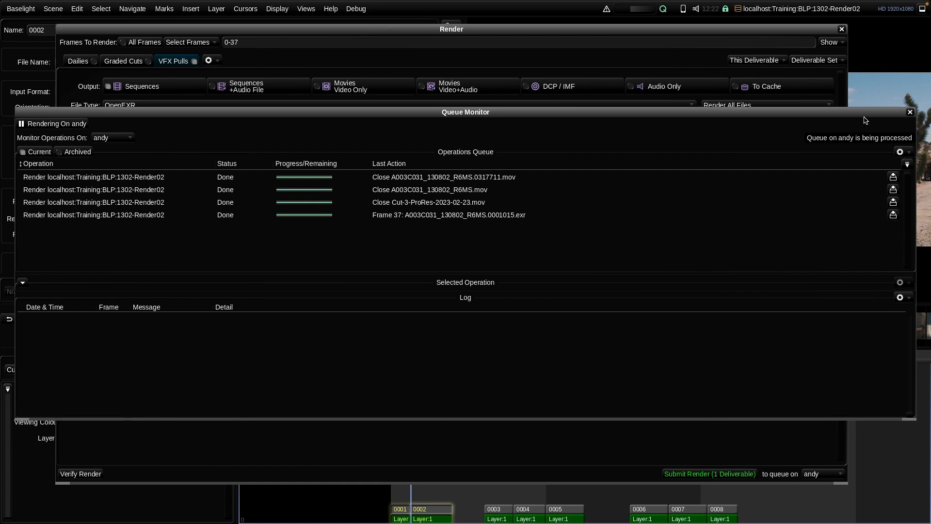
pyautogui.click(910, 114)
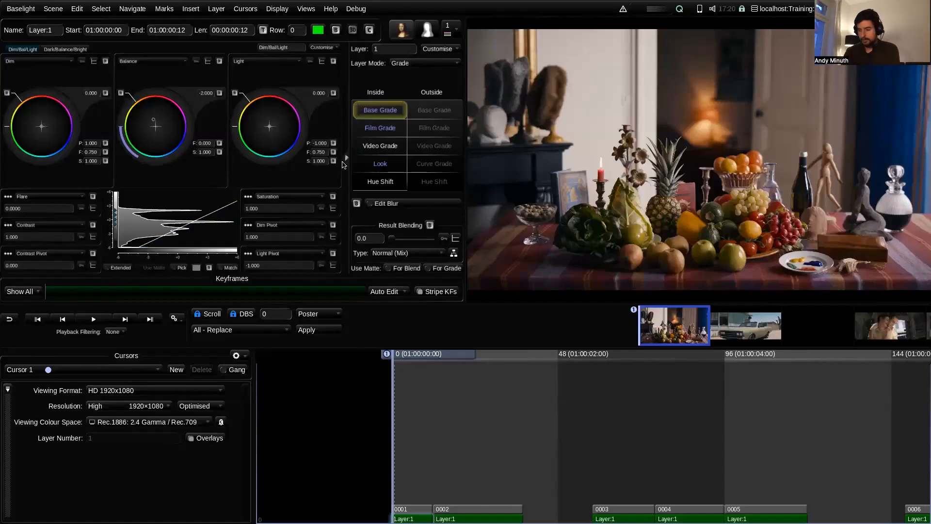
# Reopen the render settings and add the Metadata option to the VFX Pulls deliverable
pyautogui.hotkey('ctrl', 'r')
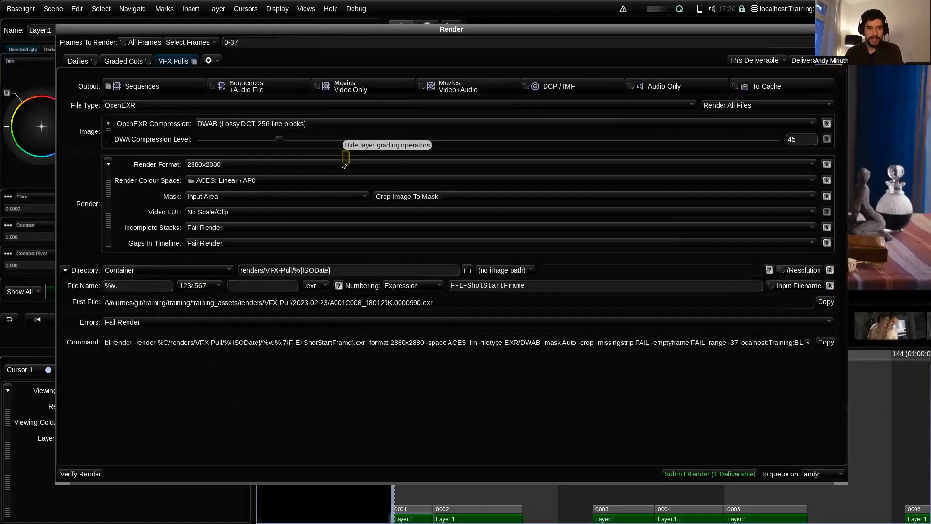
pyautogui.click(108, 164)
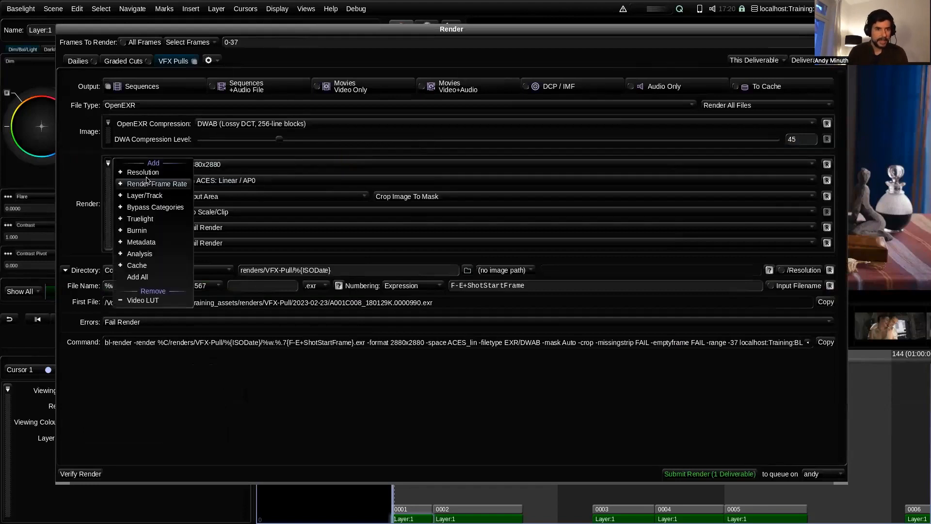
pyautogui.click(148, 242)
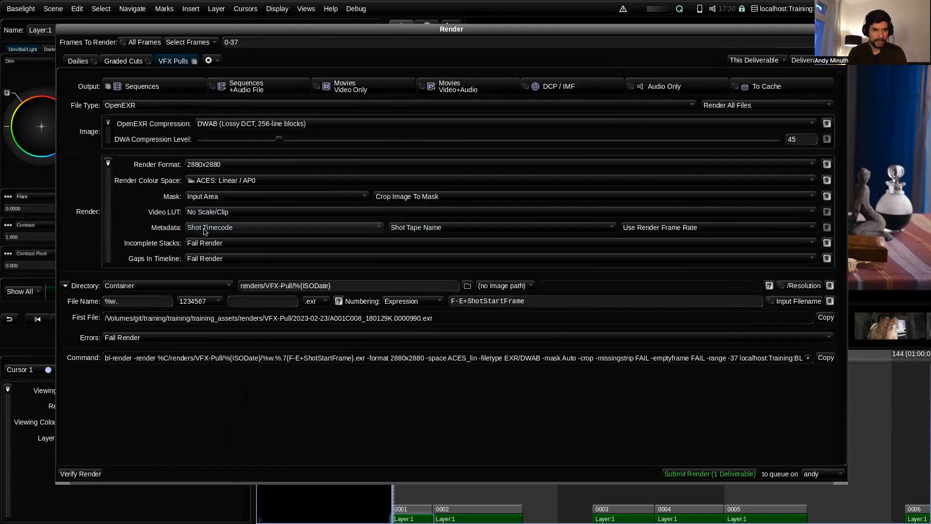
# Try Rec (Timeline) Timecode as the metadata timecode source, and restore Shot Timecode
pyautogui.click(208, 228)
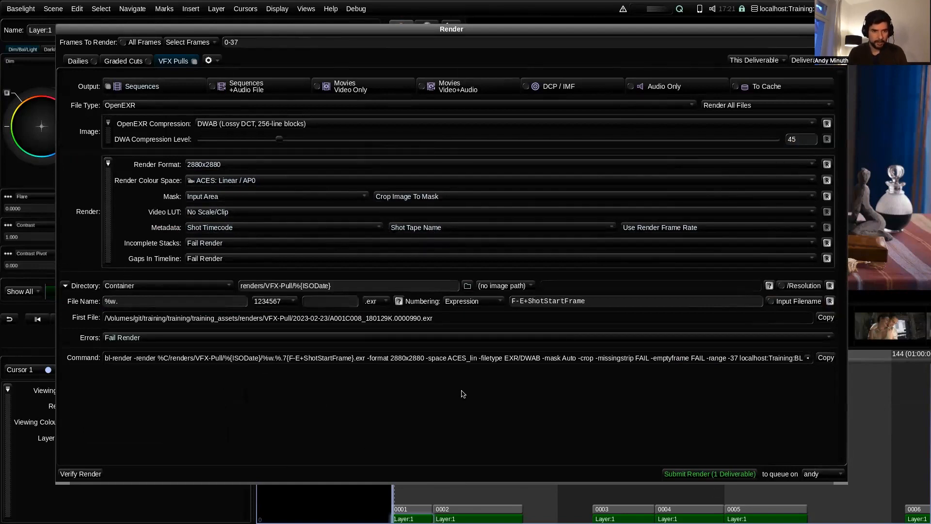
pyautogui.click(203, 230)
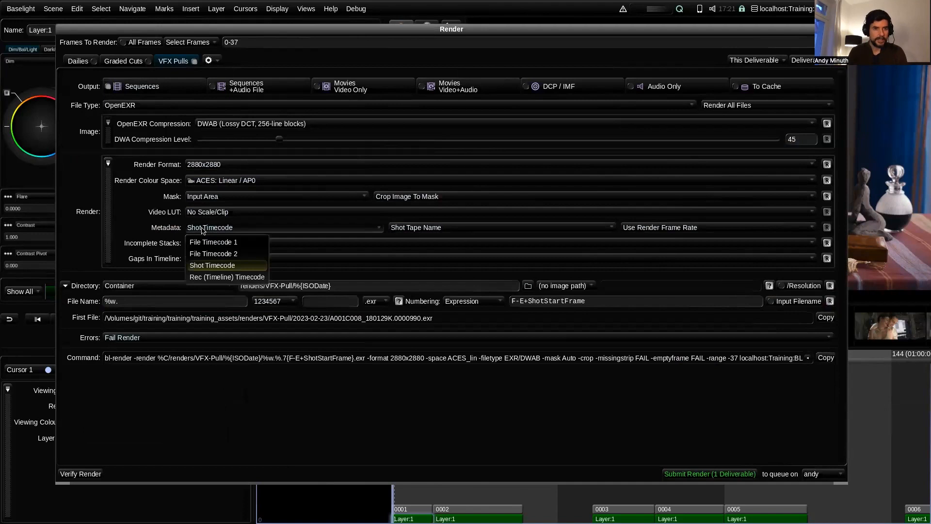
pyautogui.click(202, 278)
pyautogui.click(198, 230)
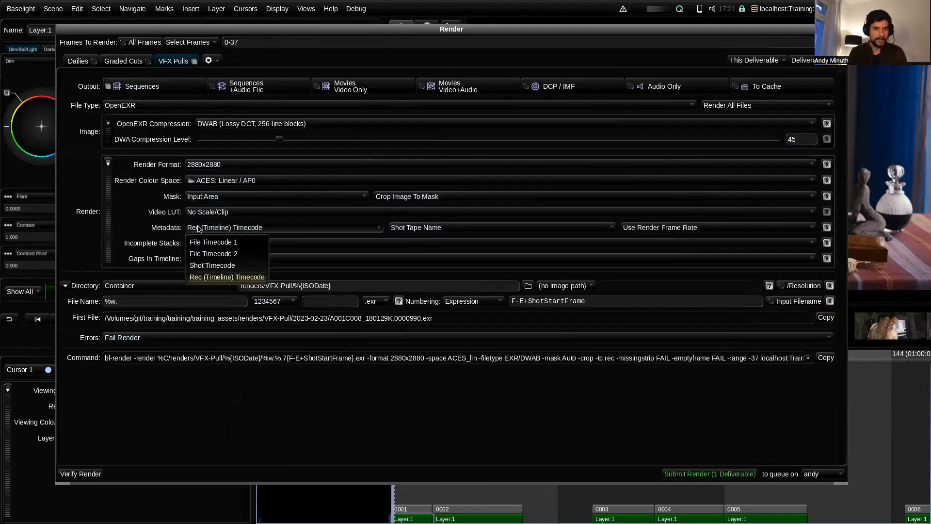
pyautogui.click(201, 265)
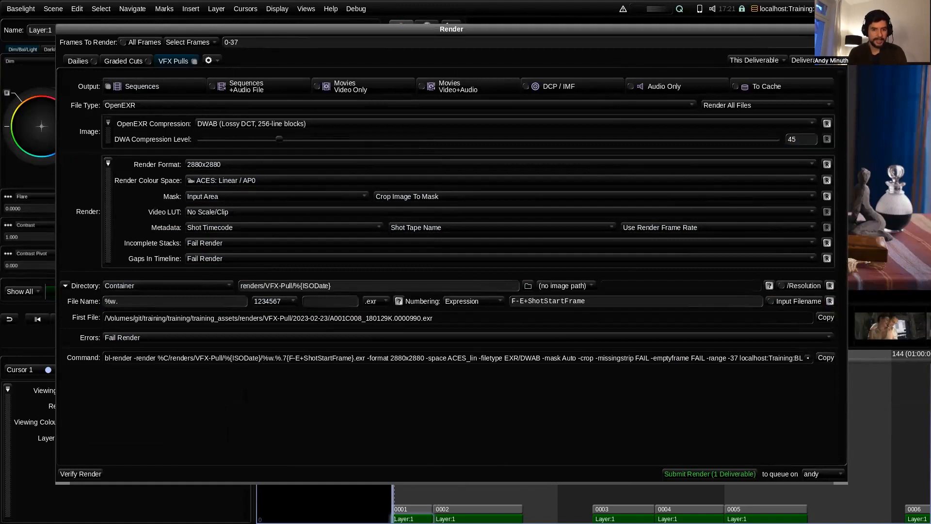
pyautogui.click(222, 228)
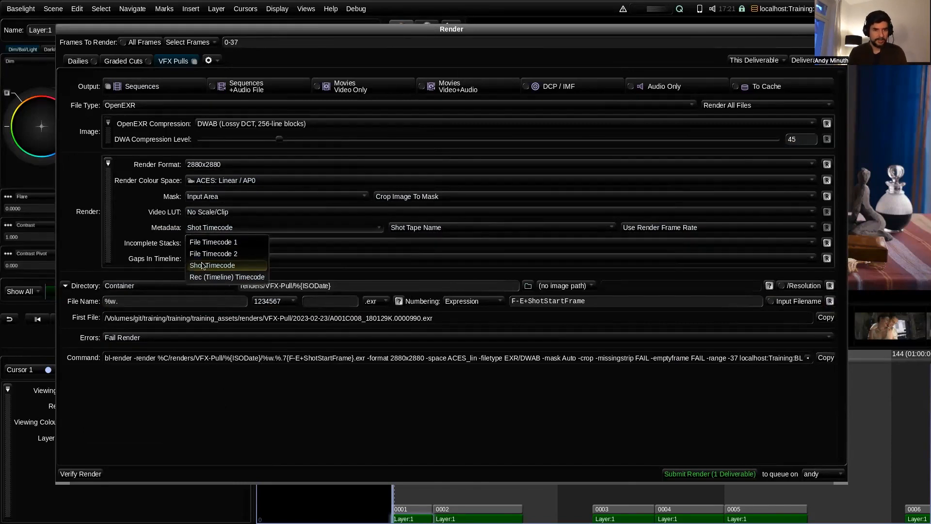
pyautogui.click(205, 230)
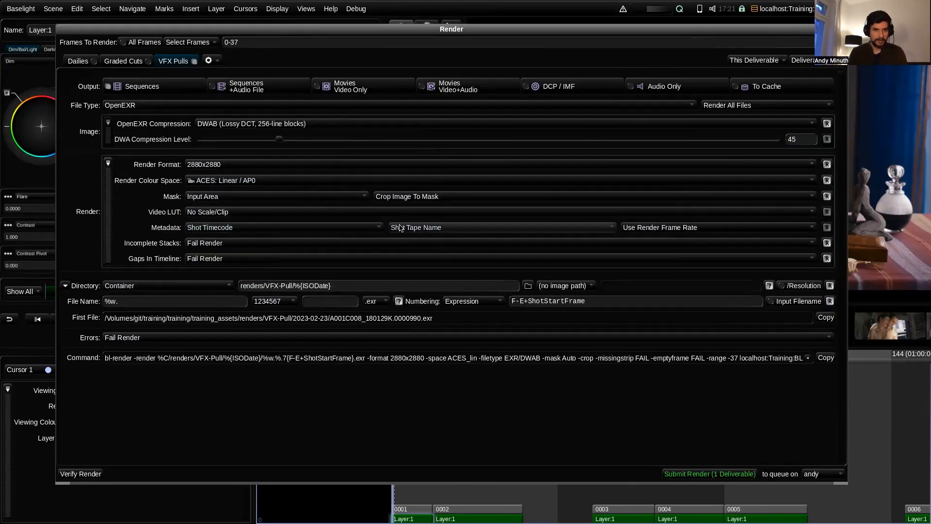
# Review the metadata tape name and timecode source options, keeping Shot Tape Name and Shot Timecode
pyautogui.click(405, 229)
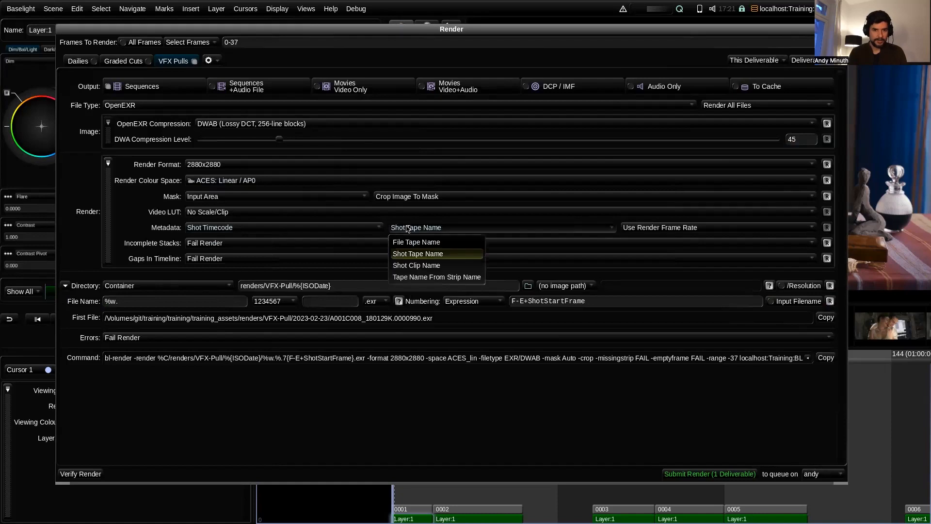
pyautogui.click(403, 254)
pyautogui.click(226, 228)
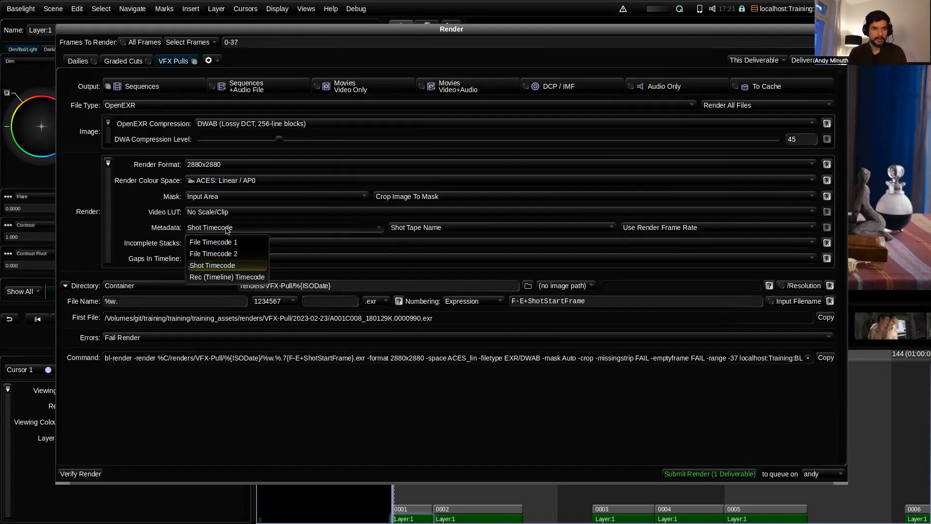
pyautogui.click(227, 229)
pyautogui.click(445, 228)
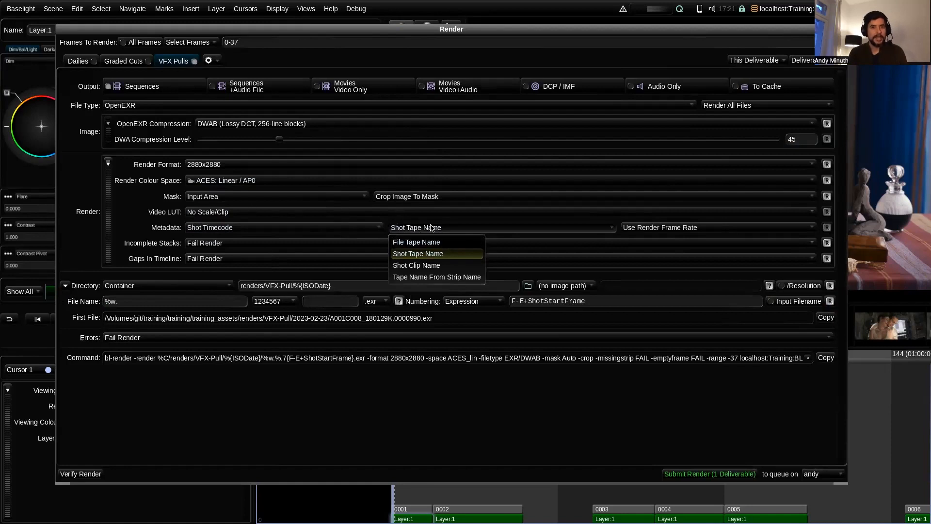
pyautogui.click(420, 230)
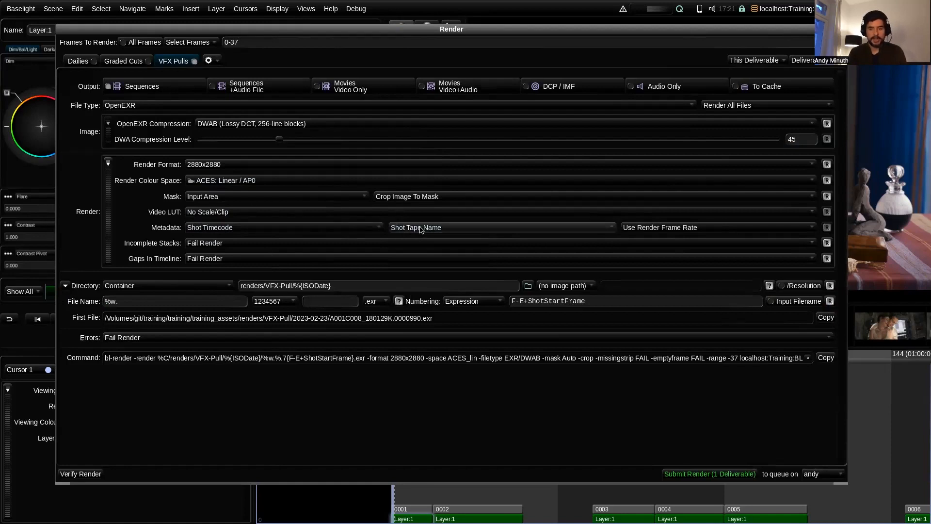
# Inspect the tape name of event 1 in the Shots view and close the view
pyautogui.hotkey('ctrl', 'h')
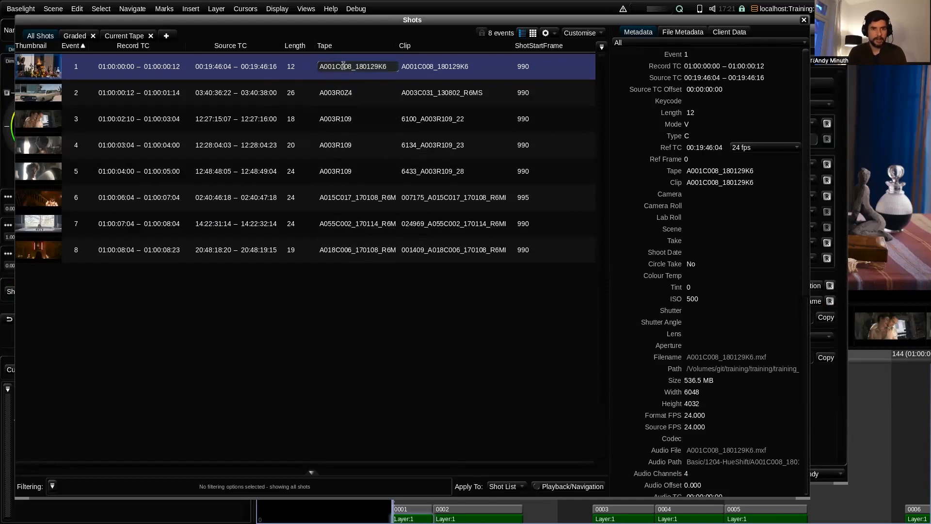
pyautogui.click(335, 66)
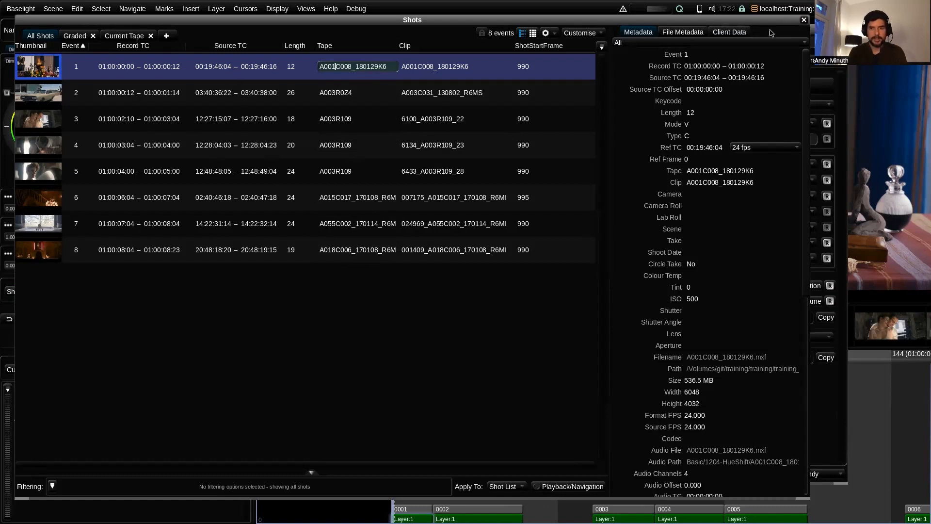
pyautogui.click(804, 19)
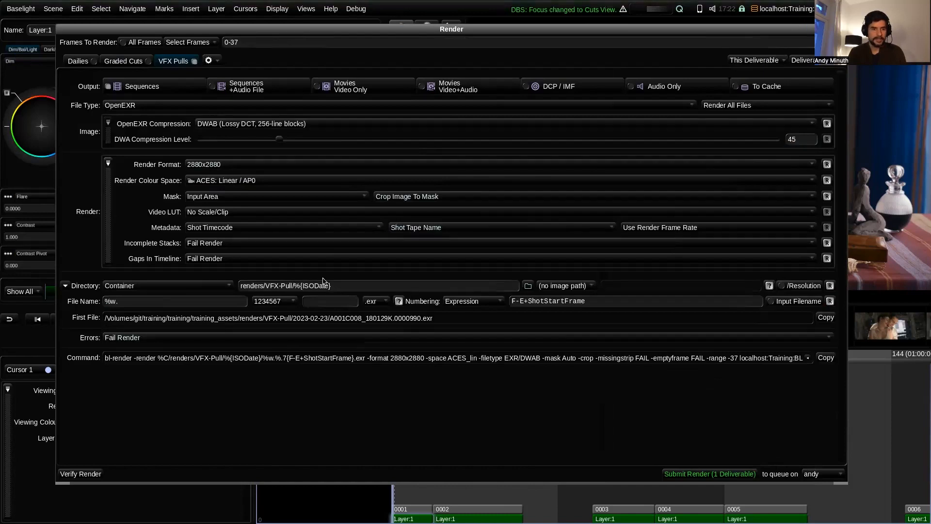
# Check the metadata timecode source options once more without changing them, and close the render settings
pyautogui.click(206, 228)
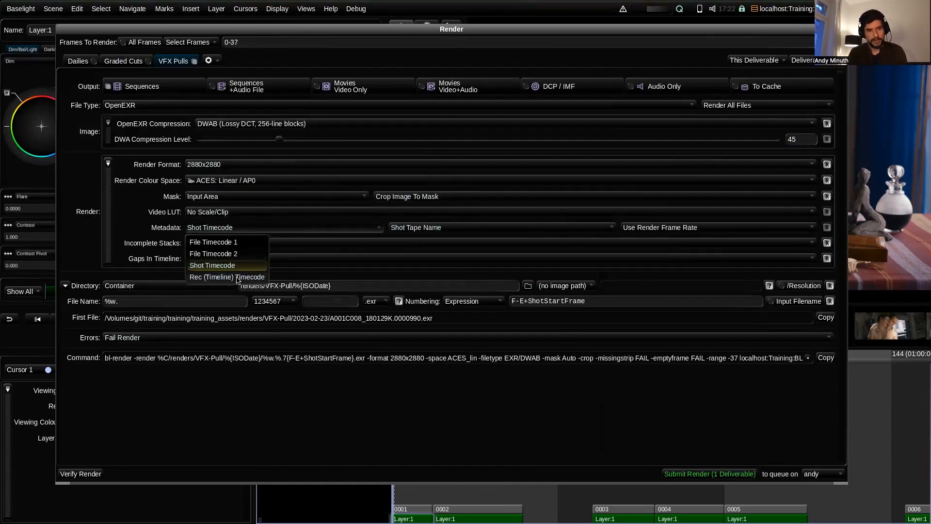
pyautogui.click(273, 233)
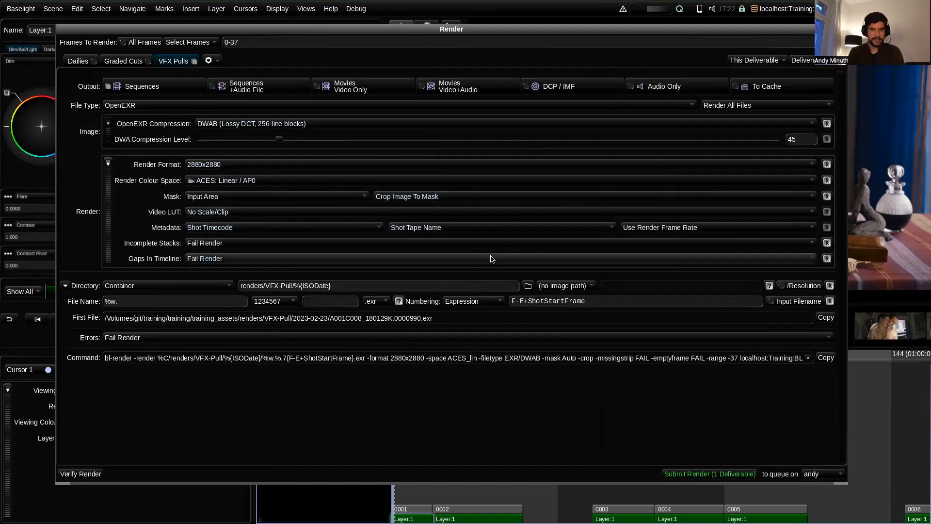
pyautogui.moveTo(737, 31); pyautogui.dragTo(661, 51)
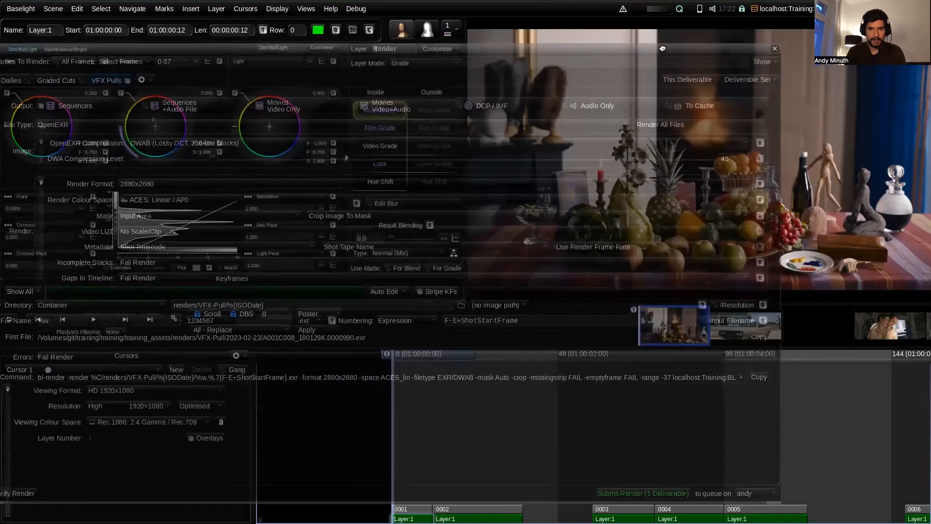
pyautogui.click(768, 50)
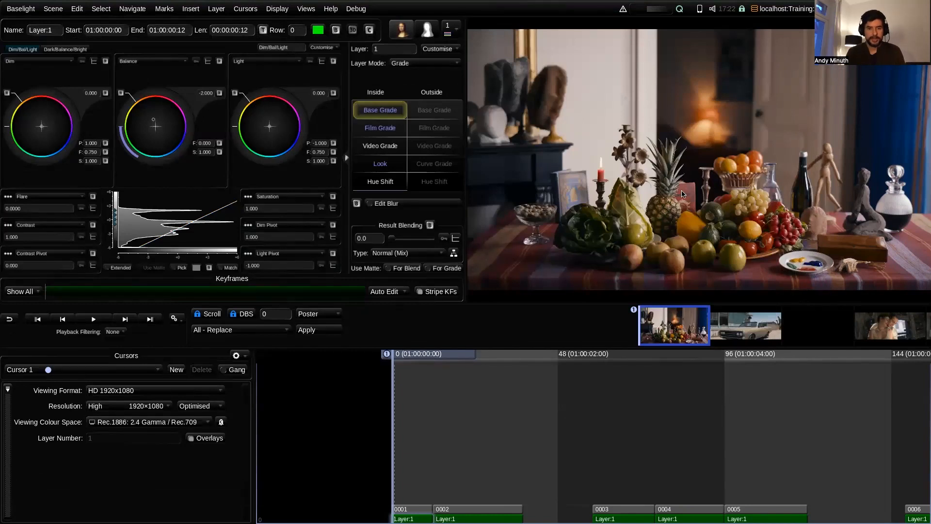
pyautogui.scroll(-1, 464, 412)
pyautogui.hscroll(1, 455, 410)
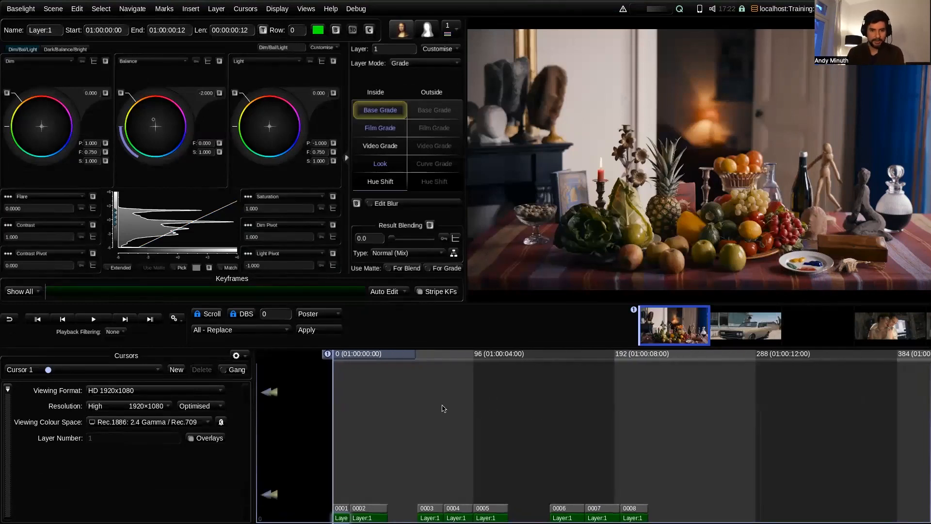
# Add a strip mark with an empty note at frame 5 of shot 0001
pyautogui.hscroll(-3, 442, 407)
pyautogui.moveTo(428, 360); pyautogui.dragTo(434, 361)
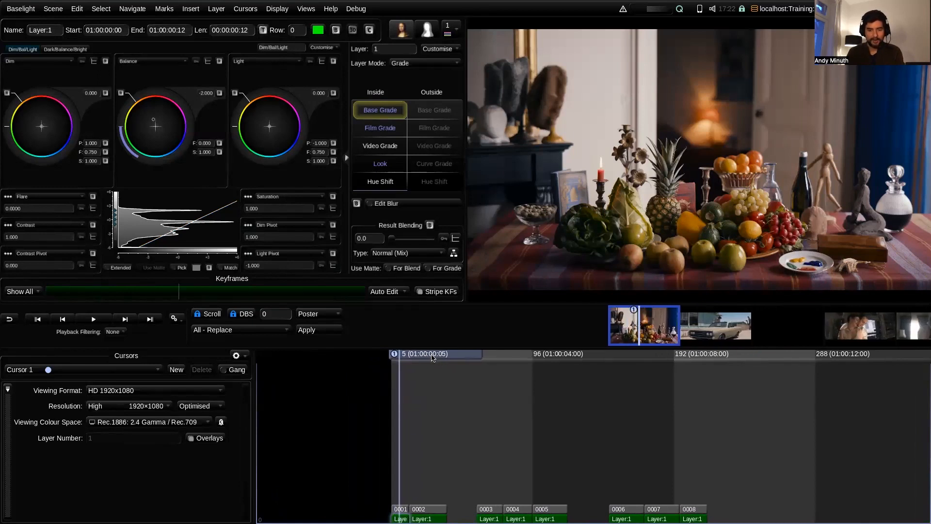
pyautogui.hotkey('shift', 'm')
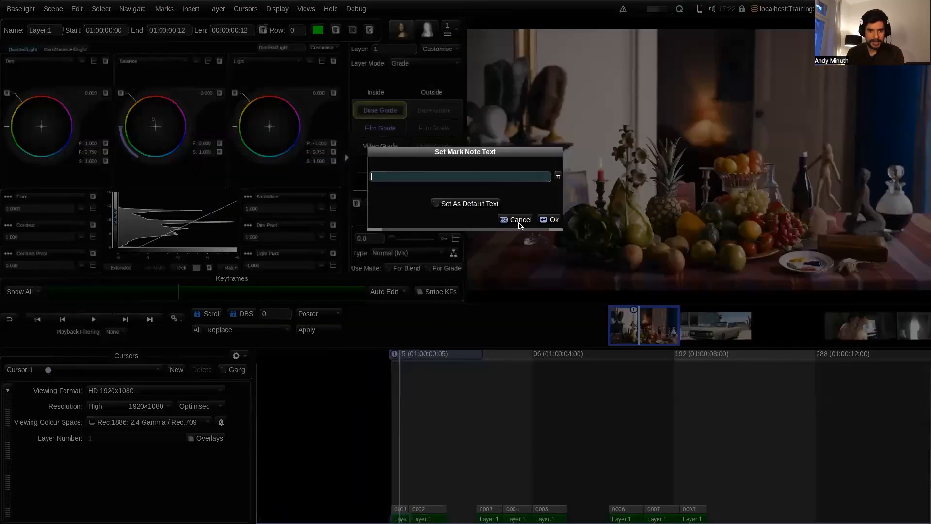
pyautogui.click(550, 220)
# Add strip marks with empty notes at frame 21 of shot 0002 and frame 90 of shot 0004
pyautogui.click(431, 357)
pyautogui.moveTo(468, 357); pyautogui.dragTo(459, 361)
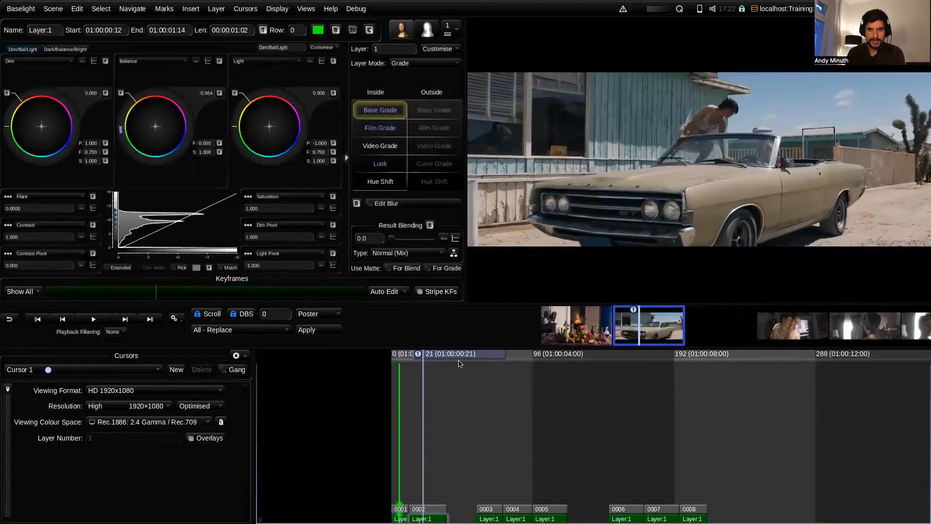
pyautogui.hotkey('shift', 'm')
pyautogui.click(553, 221)
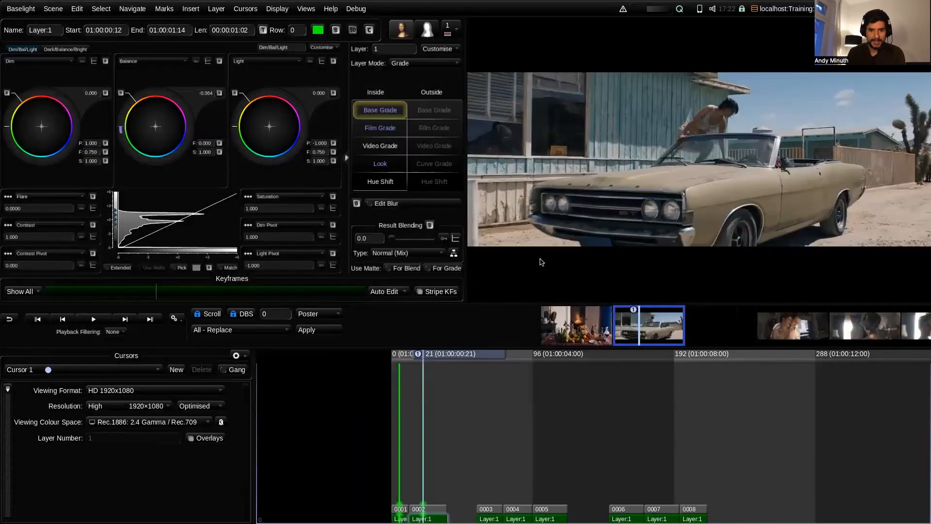
pyautogui.moveTo(443, 357); pyautogui.dragTo(545, 365)
pyautogui.hotkey('shift', 'm')
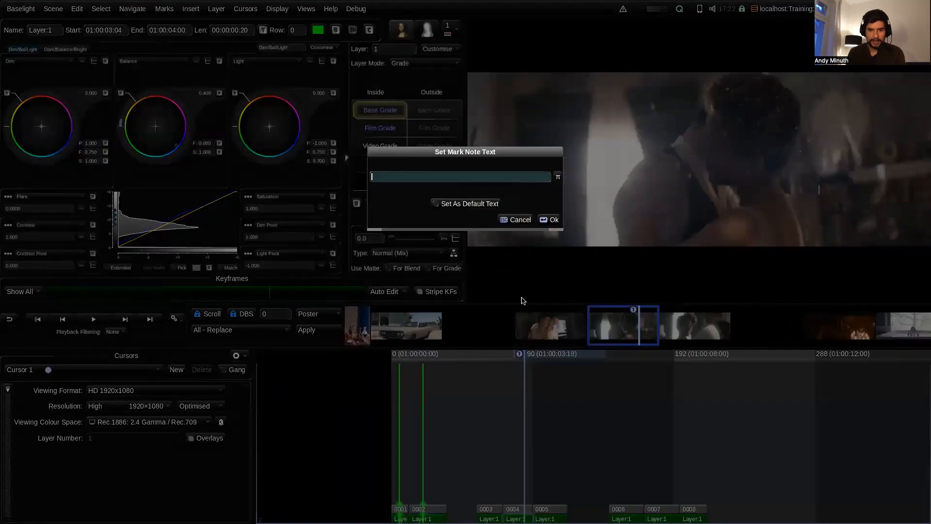
pyautogui.click(551, 221)
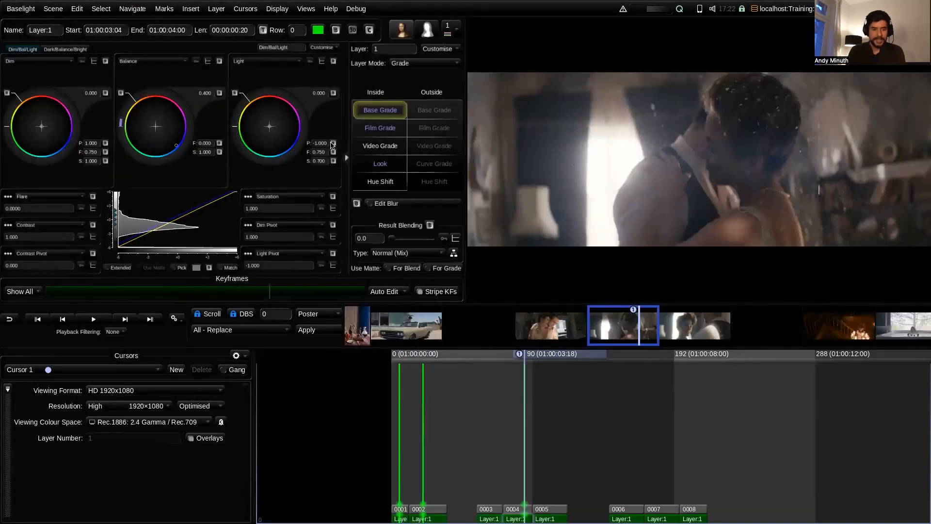
# Set the VFX Pulls frames to render to the strip-marked frames of all mark categories, and close the render settings
pyautogui.hotkey('ctrl', 'r')
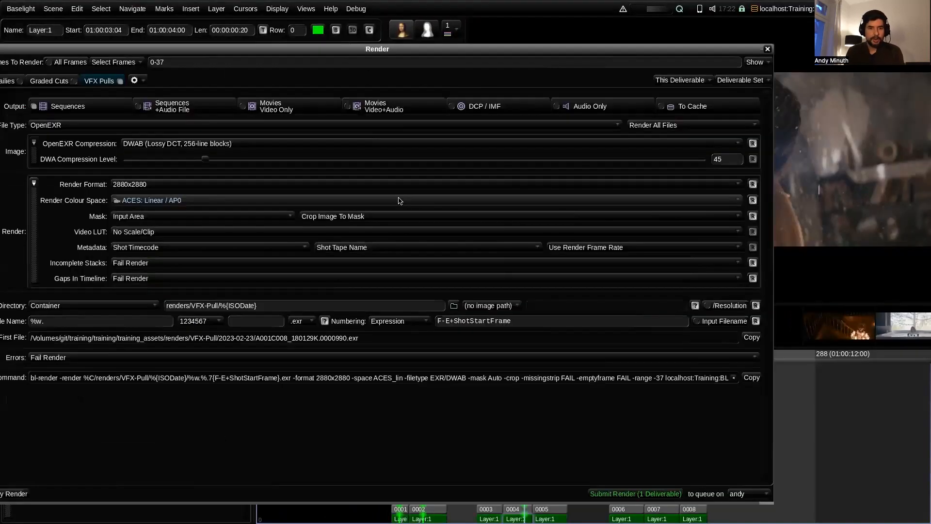
pyautogui.moveTo(144, 49); pyautogui.dragTo(192, 53)
pyautogui.click(173, 66)
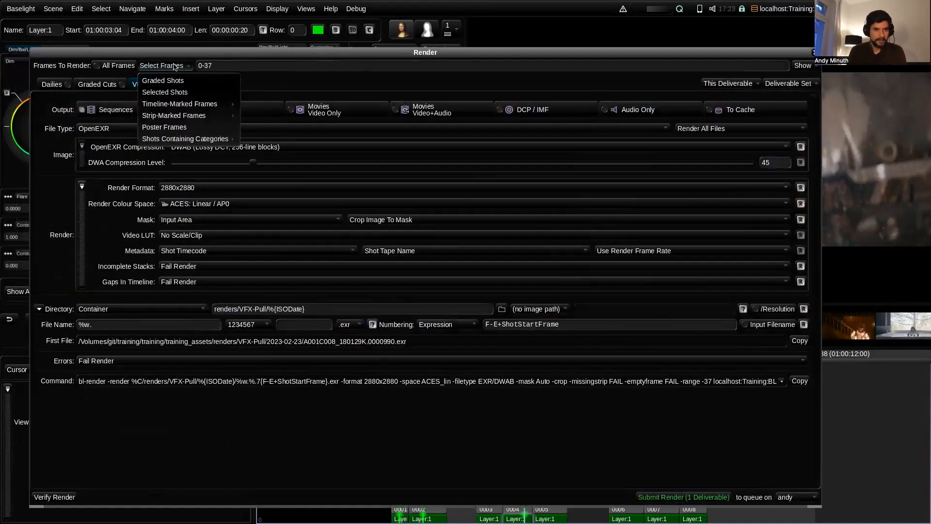
pyautogui.moveTo(209, 118)
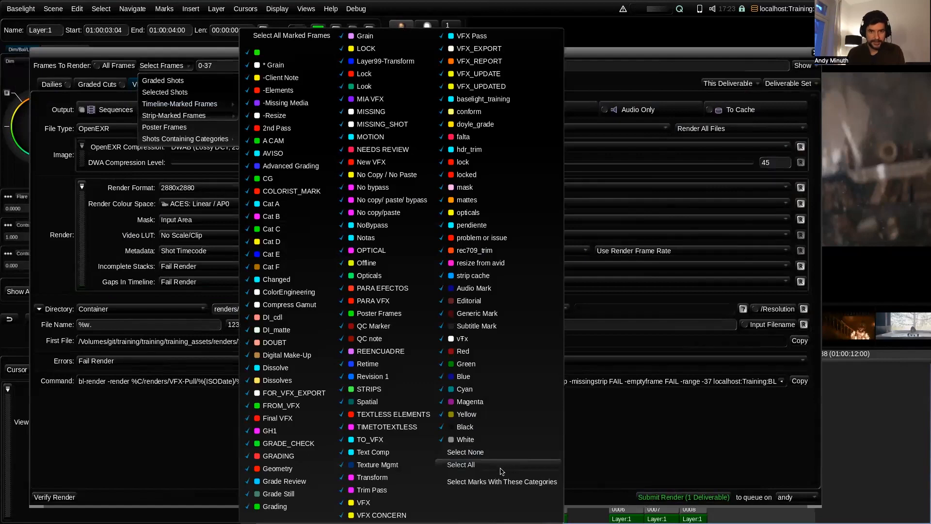
pyautogui.click(507, 482)
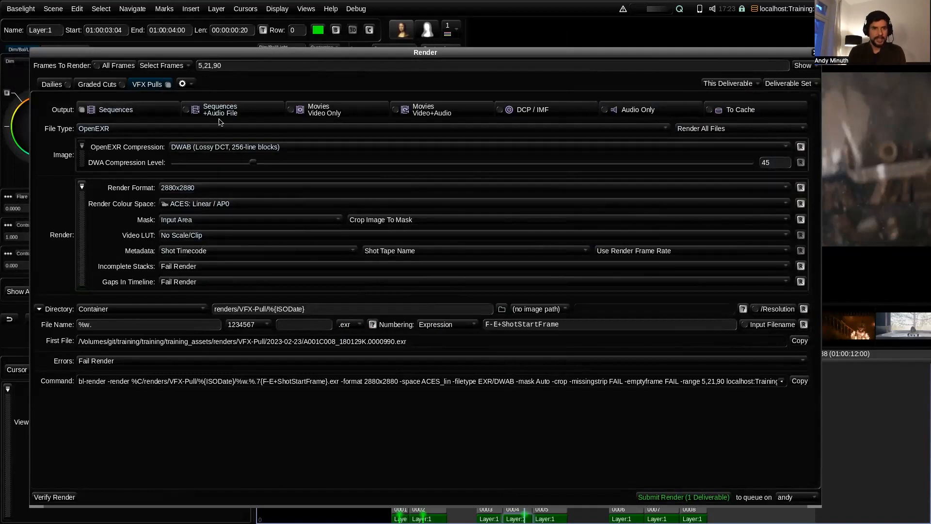
pyautogui.moveTo(722, 52); pyautogui.dragTo(647, 47)
pyautogui.click(742, 49)
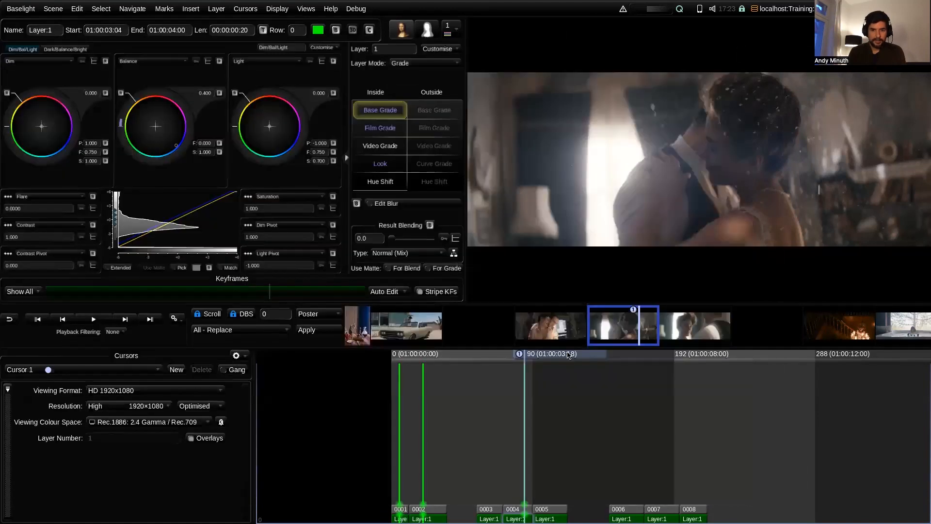
# Set the VFX Pulls frames to render to the poster frames of the shots, and close the render settings
pyautogui.moveTo(540, 356); pyautogui.dragTo(496, 357)
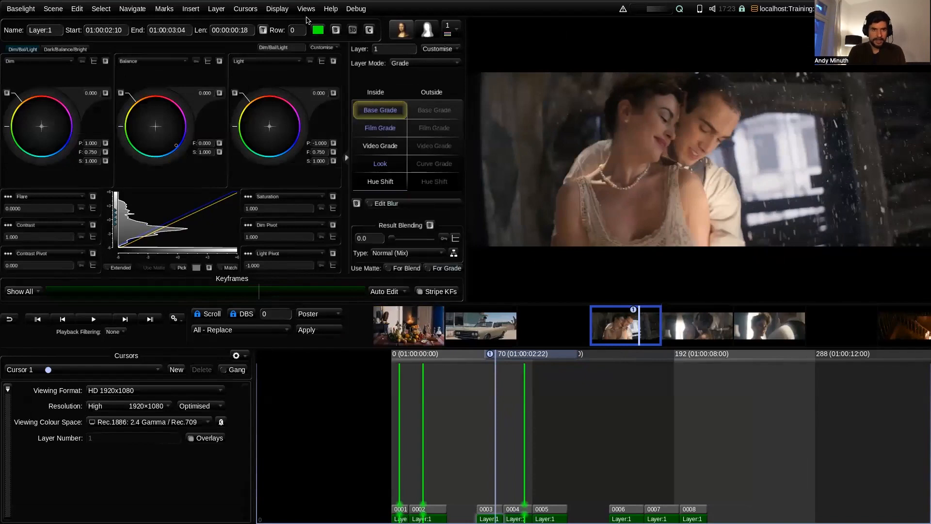
pyautogui.press('e')
pyautogui.hotkey('ctrl', 'r')
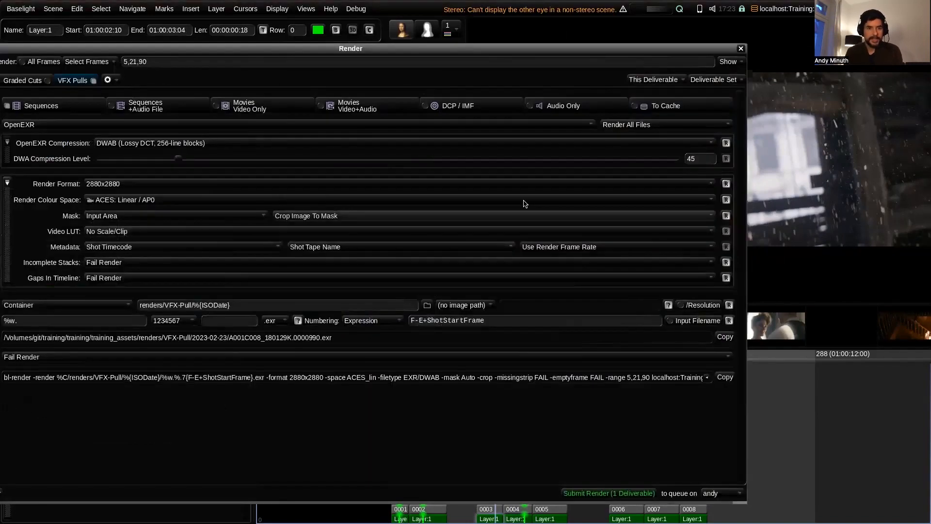
pyautogui.moveTo(199, 48); pyautogui.dragTo(275, 49)
pyautogui.click(164, 62)
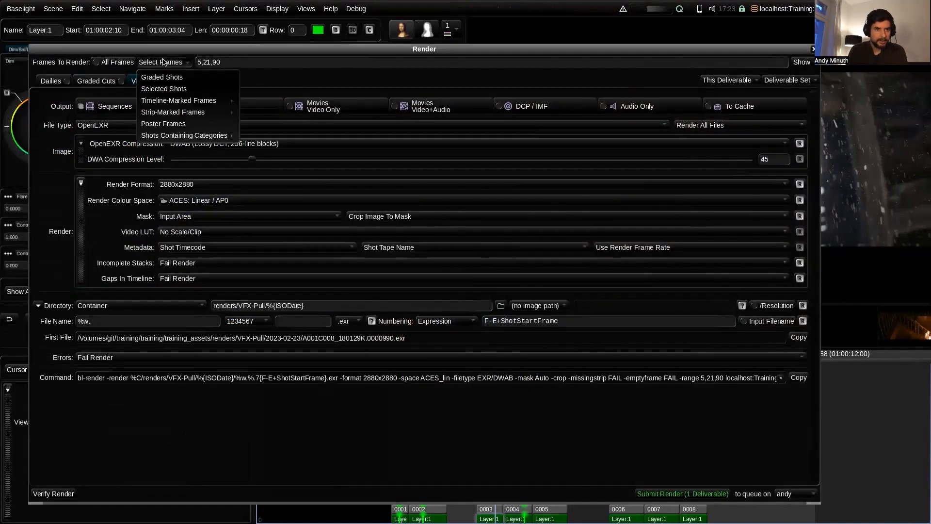
pyautogui.click(165, 124)
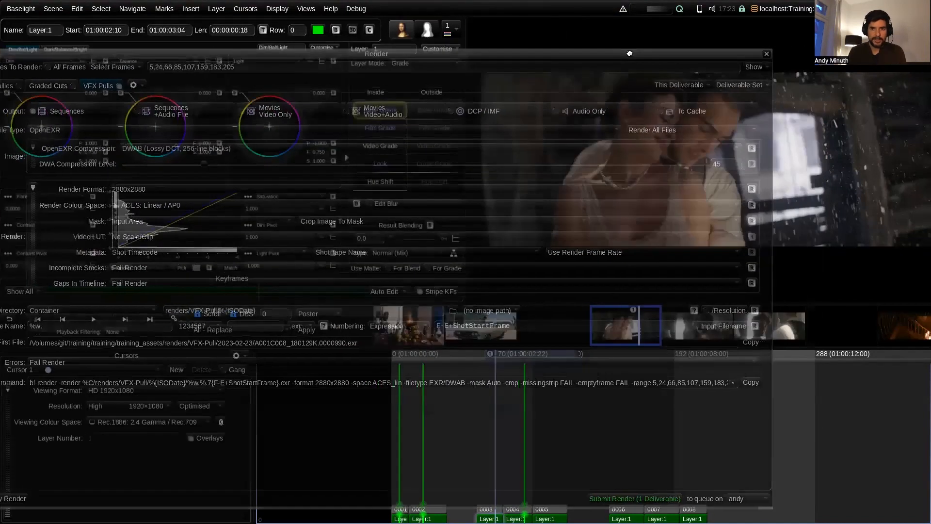
pyautogui.moveTo(679, 50); pyautogui.dragTo(630, 52)
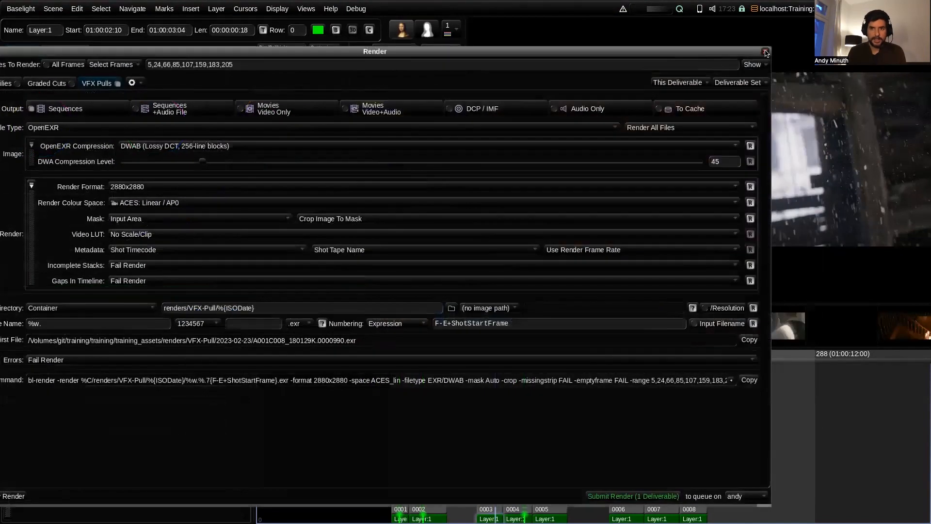
pyautogui.click(766, 52)
# Review shots 0004 to 0006 on the timeline and examine the source sequence settings of shots 0005 and 0006
pyautogui.press('Right')
pyautogui.click(522, 353)
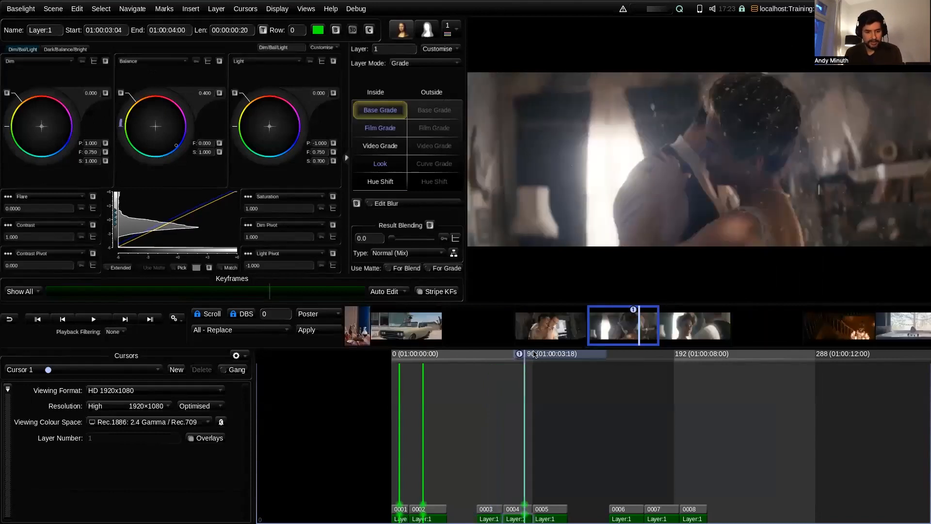
pyautogui.click(554, 357)
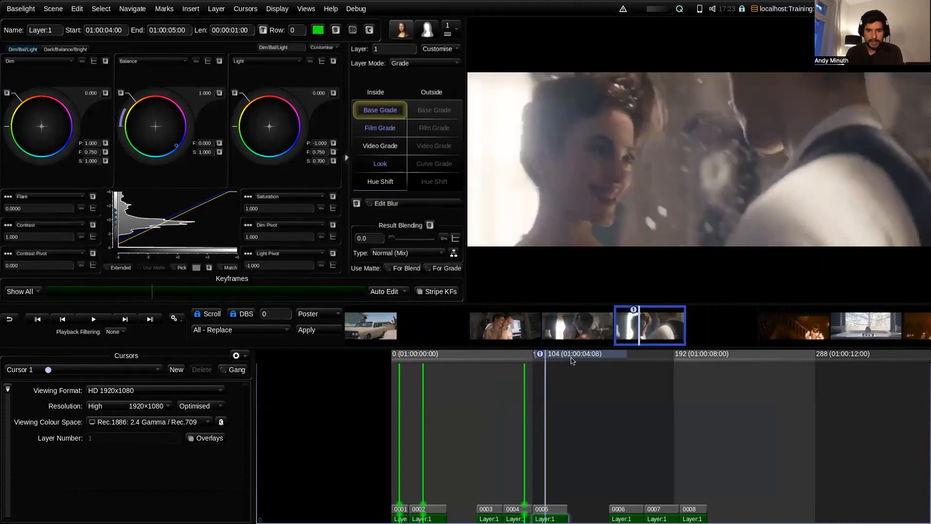
pyautogui.moveTo(581, 363); pyautogui.dragTo(563, 369)
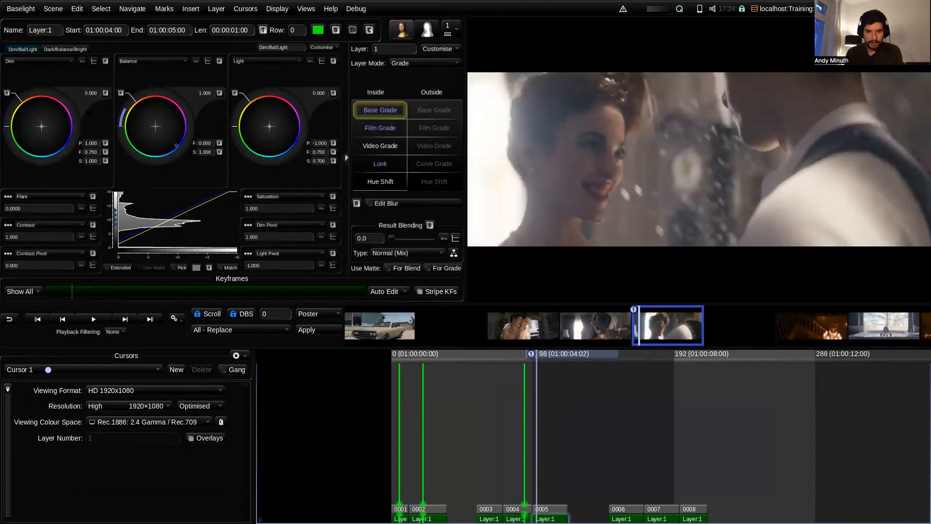
pyautogui.click(543, 509)
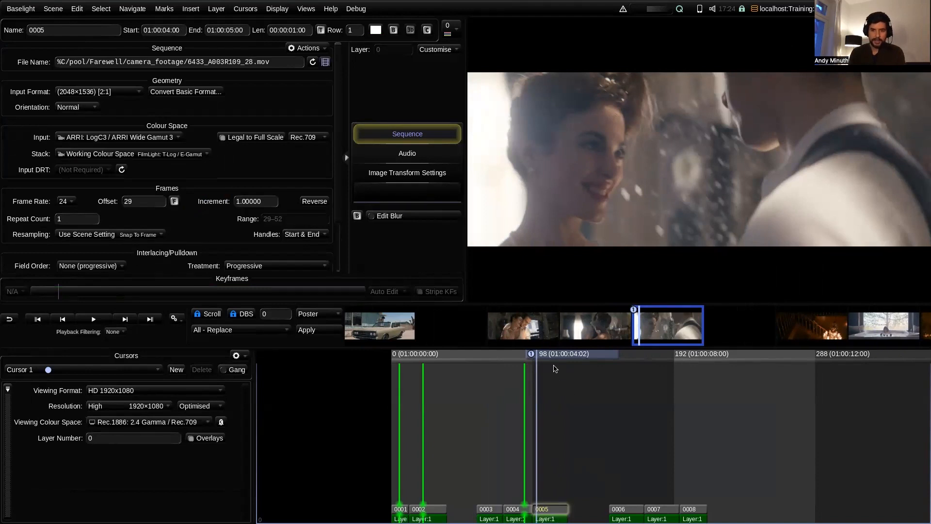
pyautogui.moveTo(560, 358); pyautogui.dragTo(636, 385)
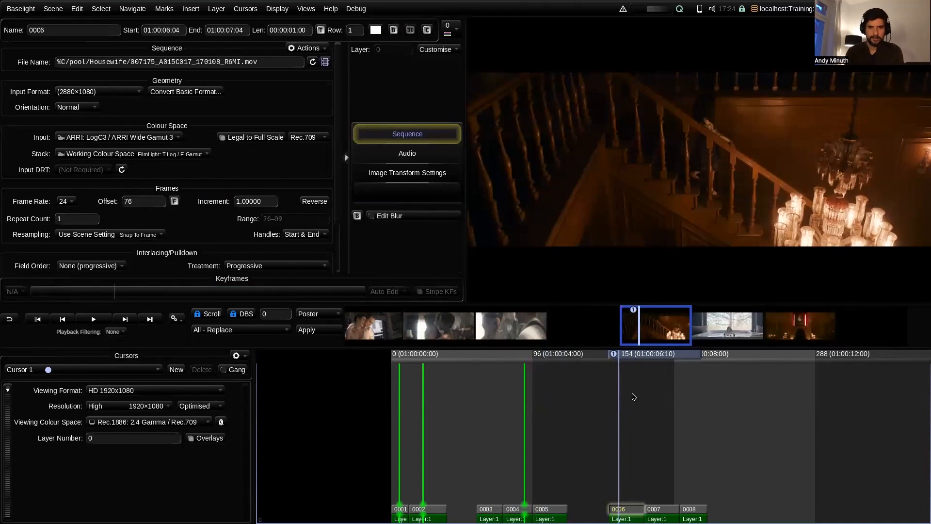